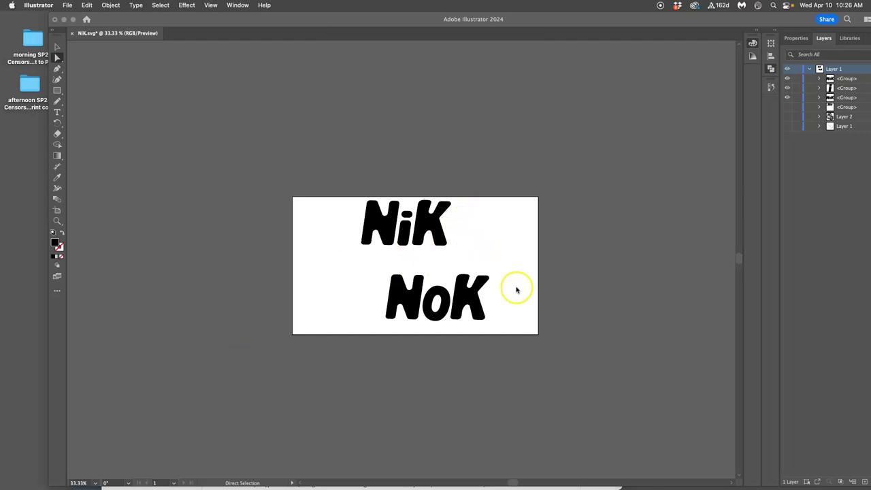
# Review the Canvas assignment reference in Chrome, then return Illustrator to full screen
pyautogui.hscroll(1, 495, 235)
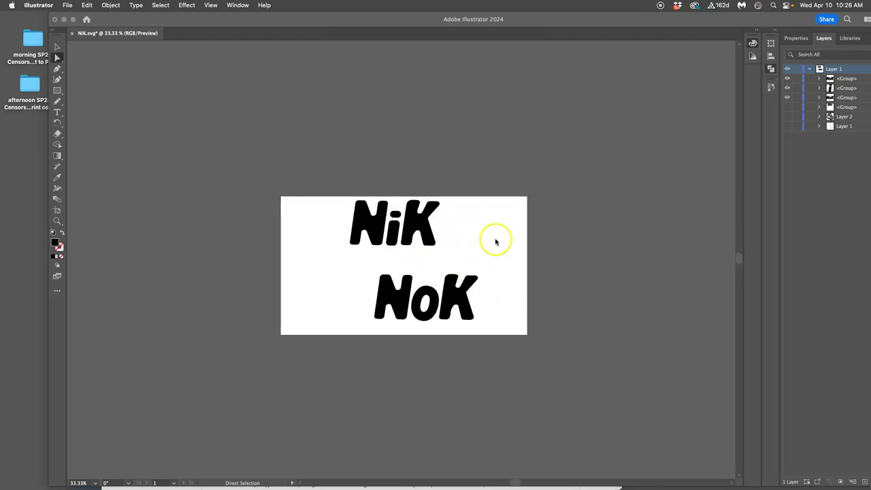
pyautogui.click(228, 25)
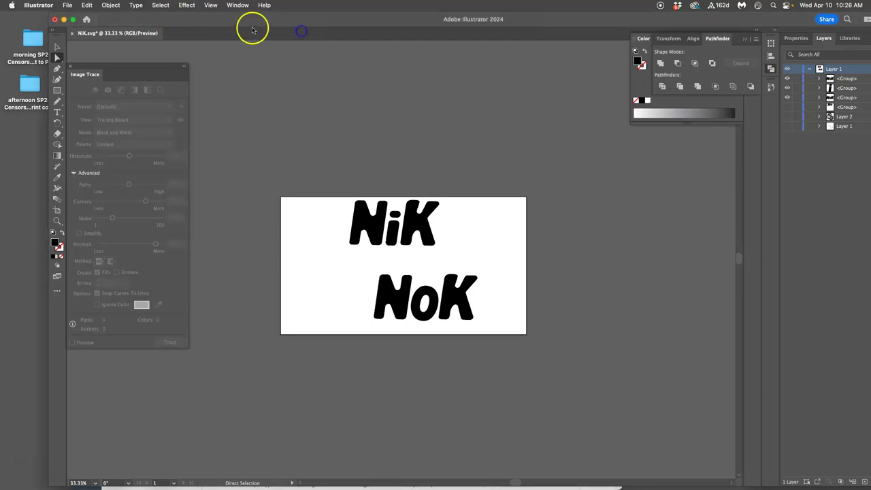
pyautogui.moveTo(250, 28); pyautogui.dragTo(506, 61)
pyautogui.click(285, 204)
pyautogui.scroll(5, 343, 269)
pyautogui.scroll(1, 344, 269)
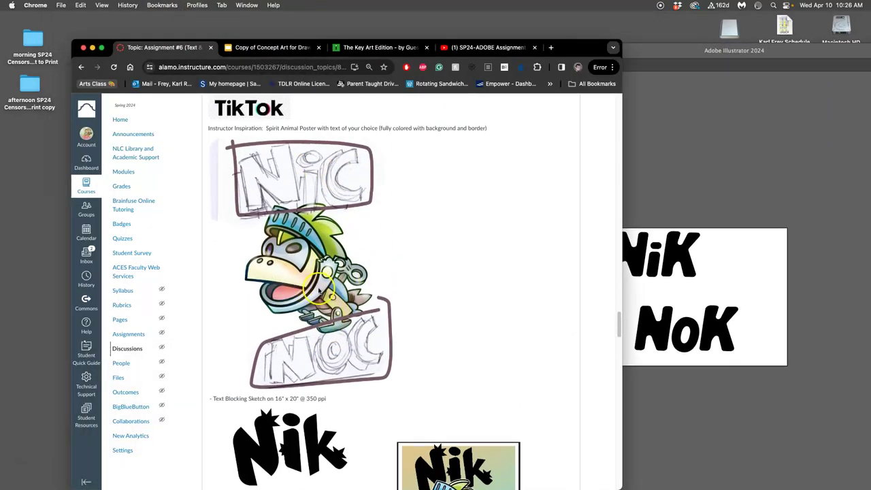
pyautogui.click(694, 45)
pyautogui.moveTo(642, 45); pyautogui.dragTo(490, 73)
pyautogui.doubleClick(490, 73)
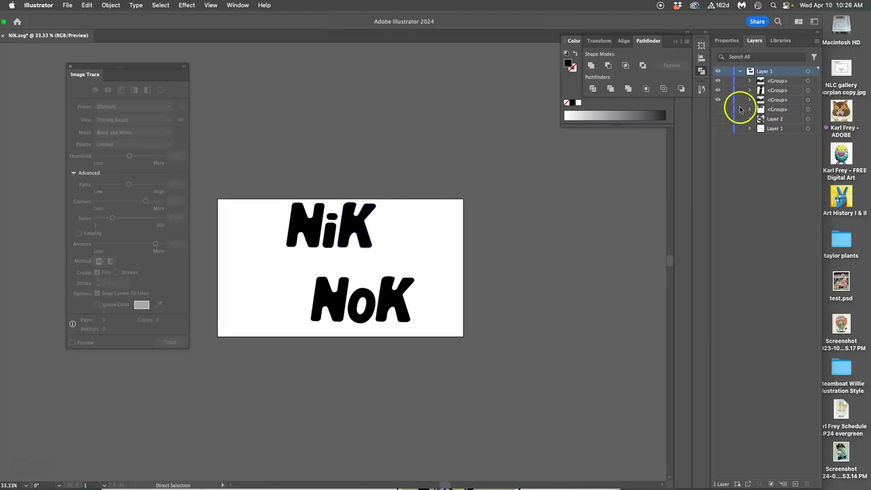
# Hide the NoK group in Layers and recheck it against the reference page
pyautogui.click(717, 100)
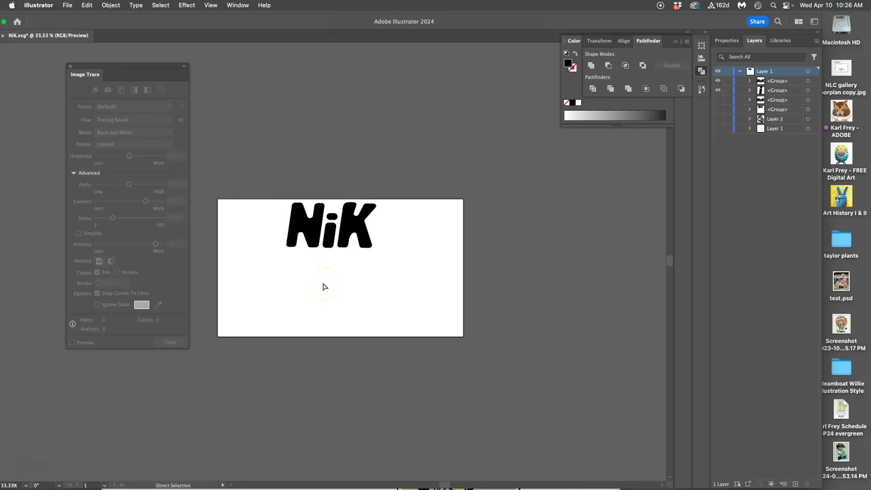
pyautogui.doubleClick(302, 21)
pyautogui.click(232, 274)
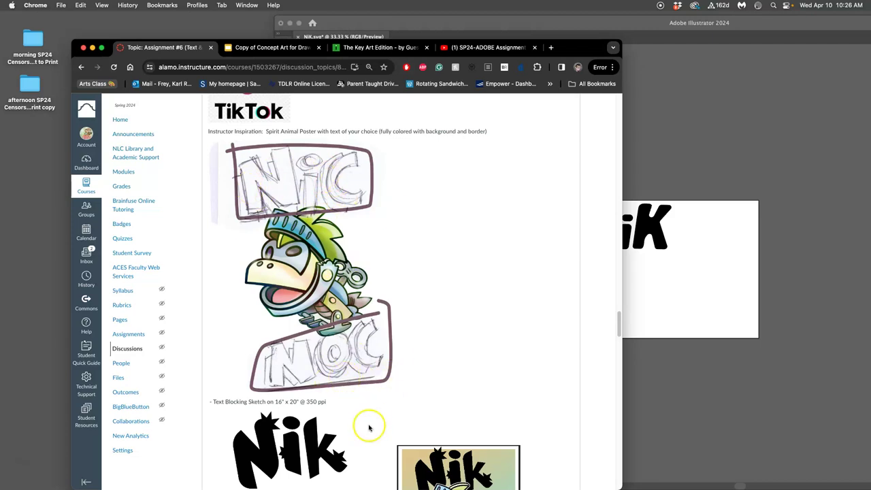
pyautogui.click(650, 156)
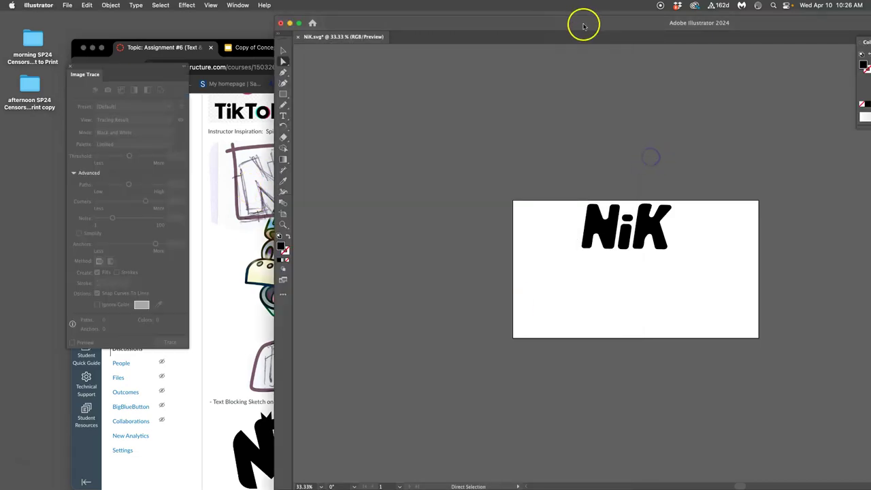
pyautogui.doubleClick(584, 26)
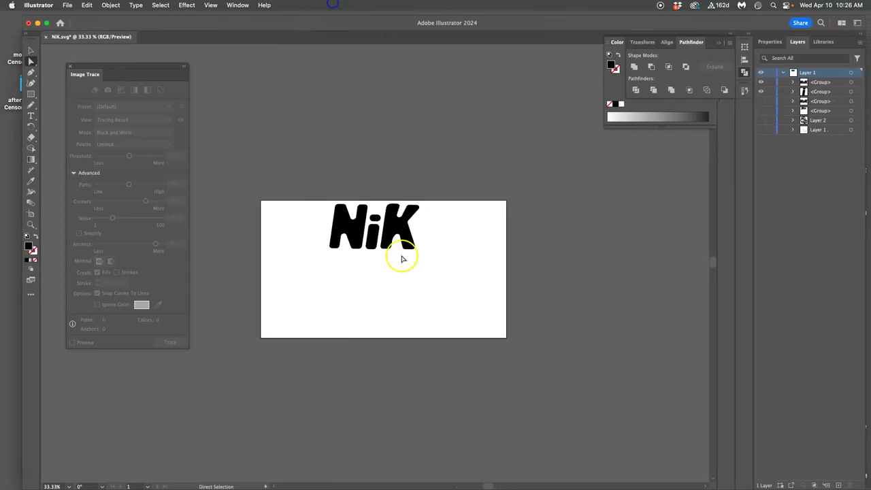
# Save the artwork on the computer as Final NiK.eps in Illustrator EPS format with default options
pyautogui.click(68, 5)
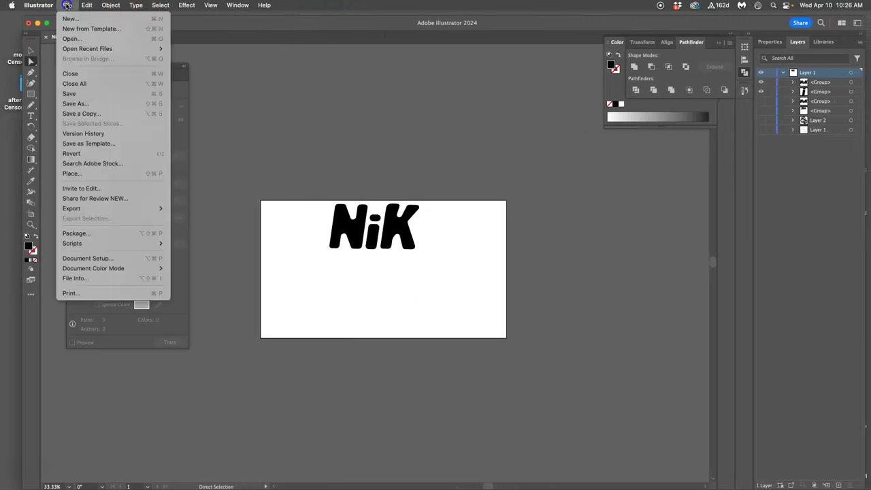
pyautogui.click(87, 104)
pyautogui.click(483, 351)
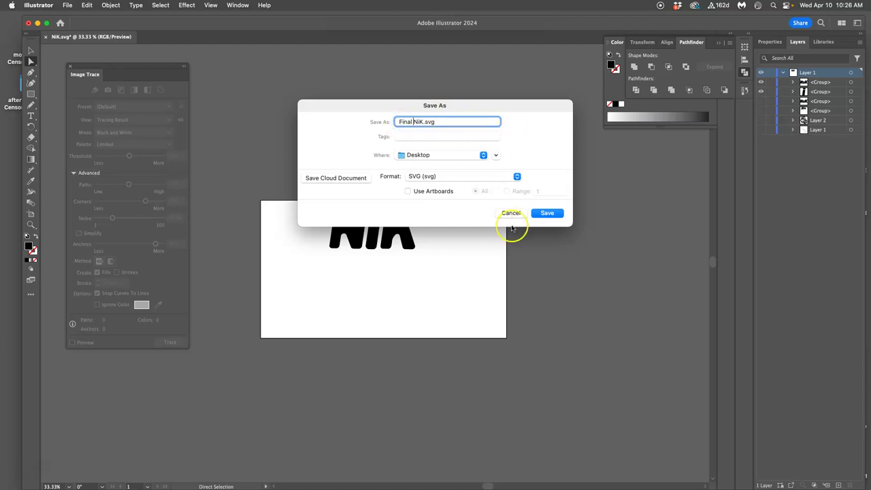
pyautogui.click(459, 177)
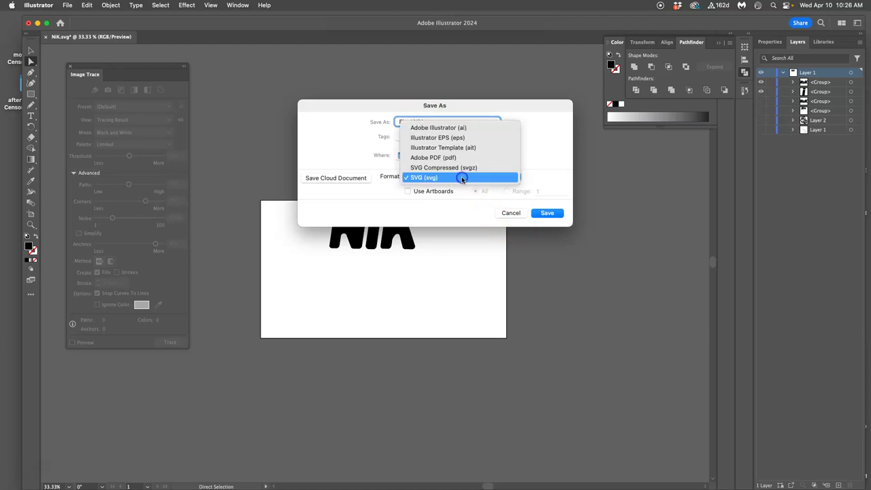
pyautogui.click(454, 138)
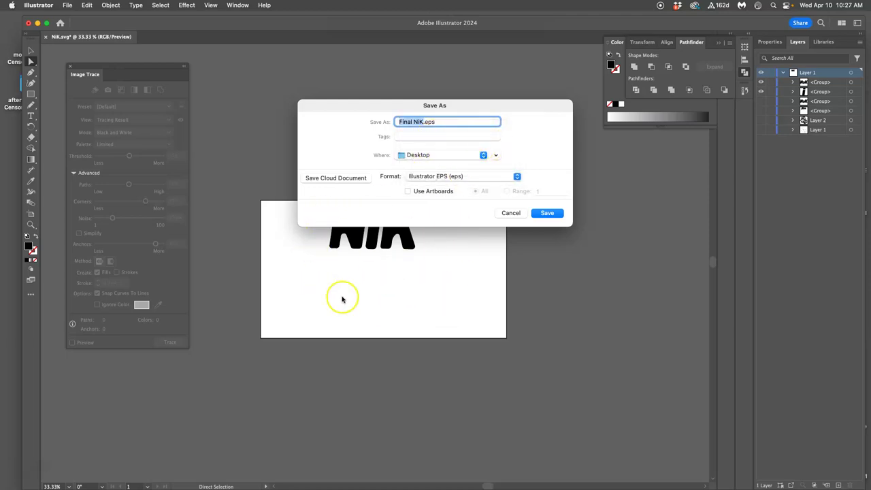
pyautogui.click(548, 214)
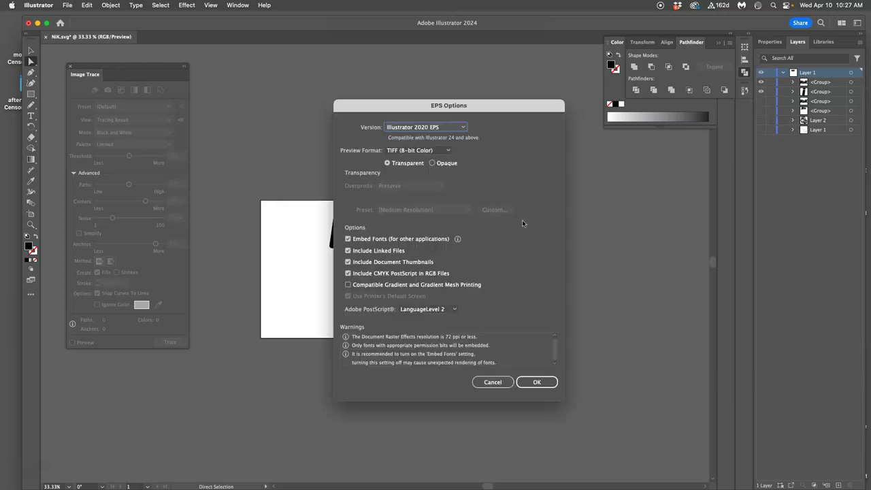
pyautogui.click(541, 380)
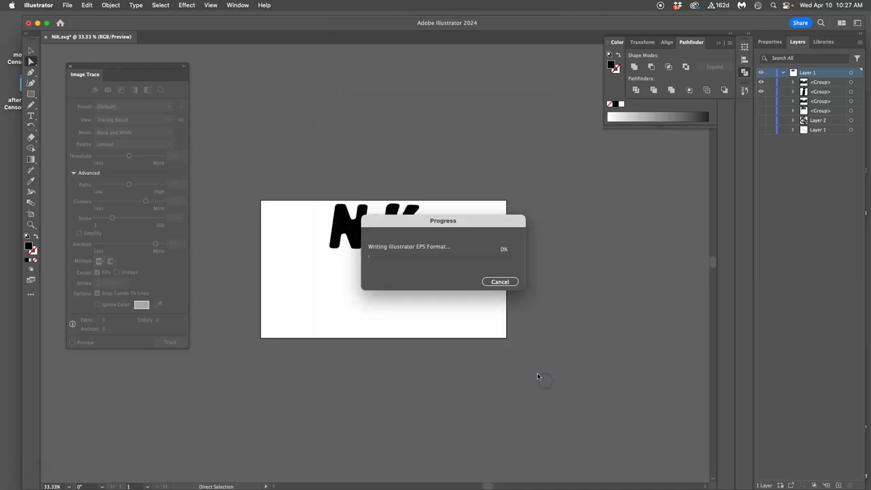
# Reopen Final NiK.eps from the Desktop in Illustrator
pyautogui.press('F11')
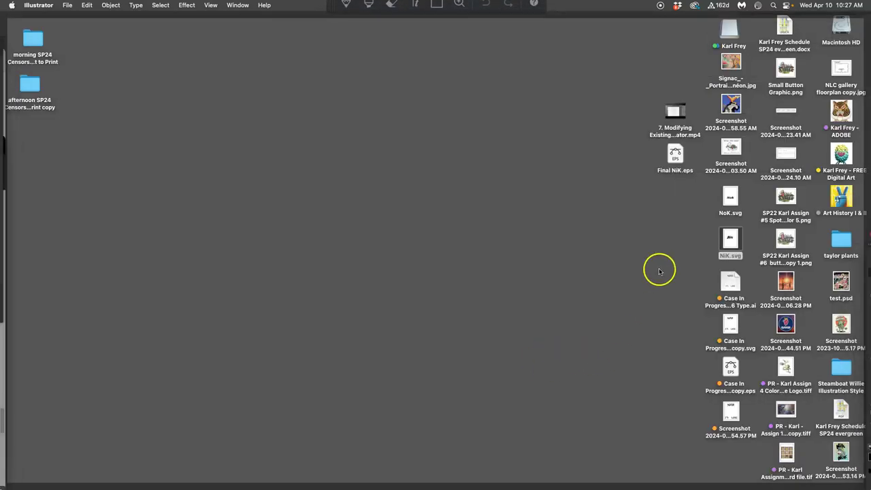
pyautogui.rightClick(674, 175)
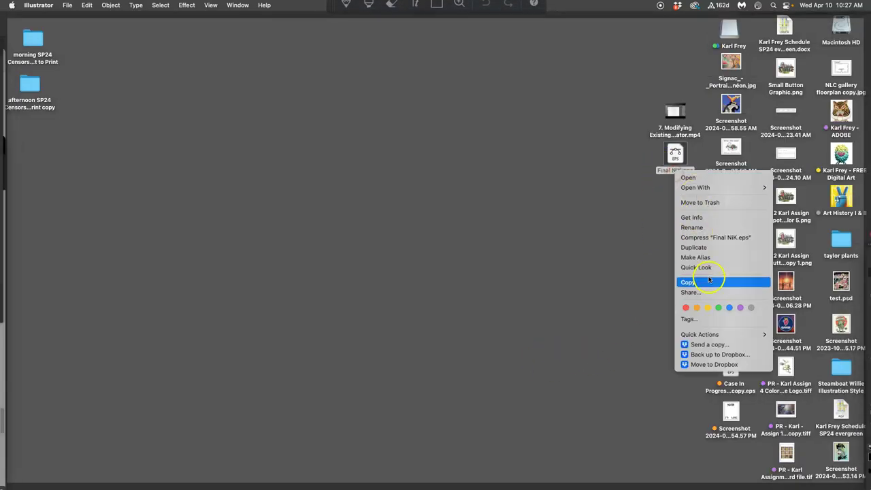
pyautogui.doubleClick(676, 153)
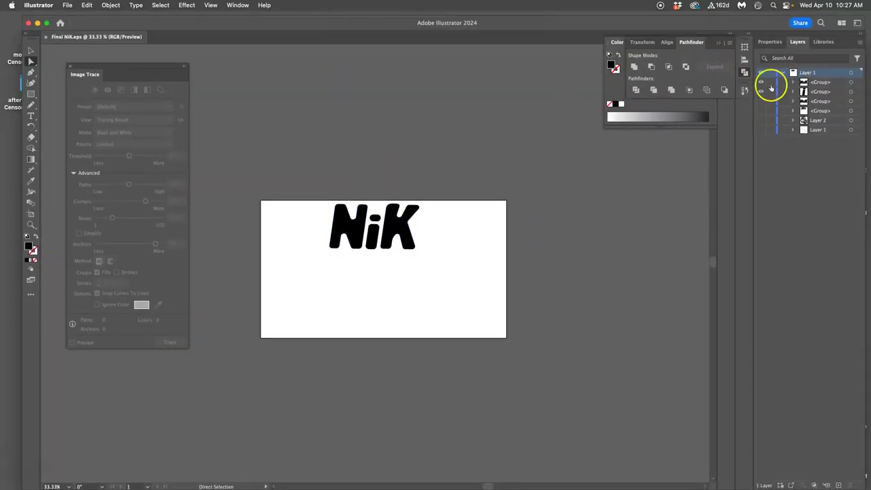
# Hide the N, i and K letter groups and show the NoK lettering
pyautogui.moveTo(761, 81); pyautogui.dragTo(760, 89)
pyautogui.click(761, 91)
pyautogui.click(761, 100)
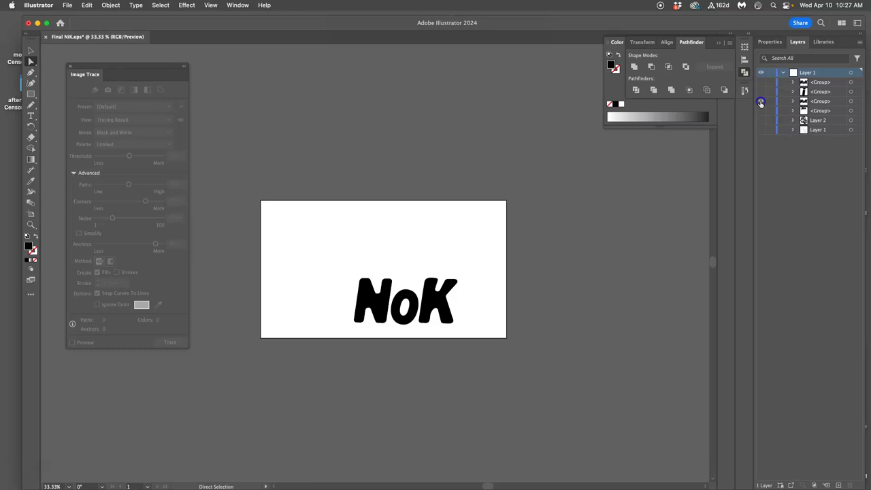
# Save this version as Final NoK.eps with default EPS options, then reshow the N and K groups
pyautogui.click(68, 4)
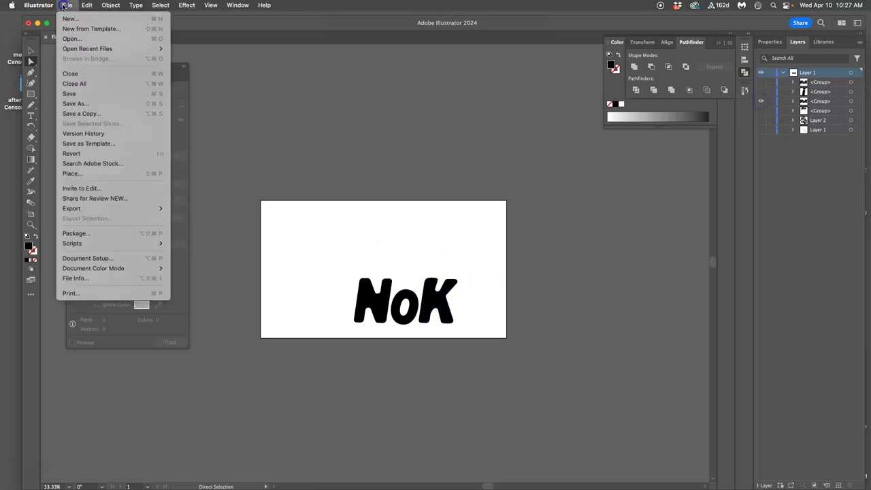
pyautogui.click(87, 103)
pyautogui.click(497, 351)
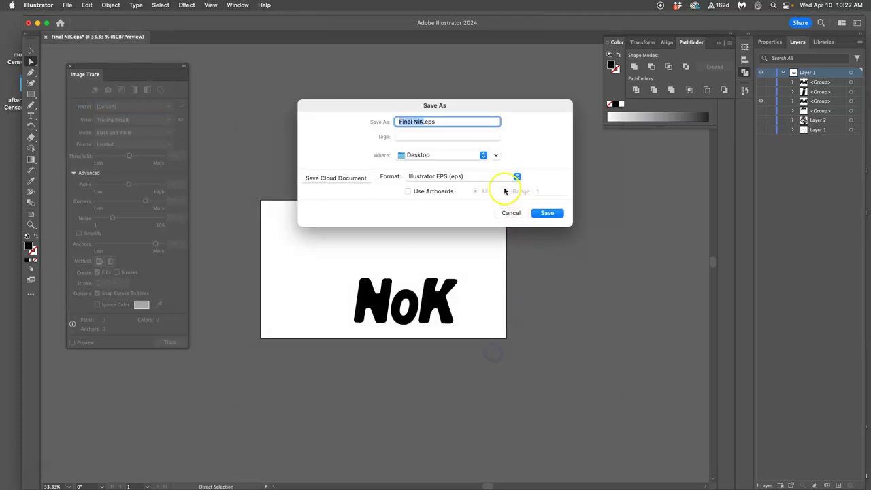
pyautogui.click(418, 121)
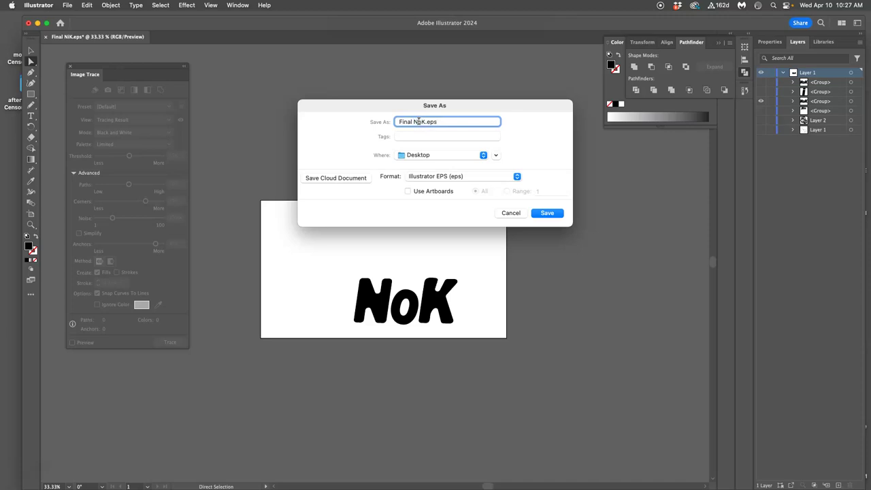
pyautogui.write('o')
pyautogui.click(547, 213)
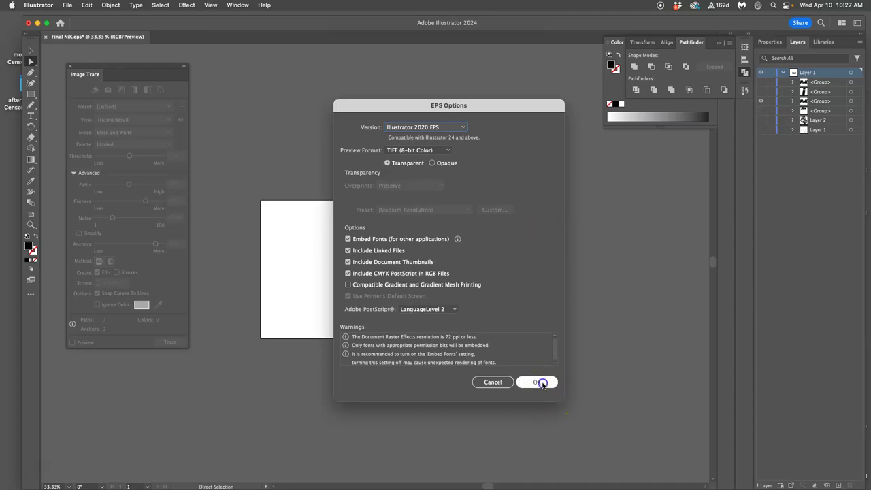
pyautogui.click(542, 383)
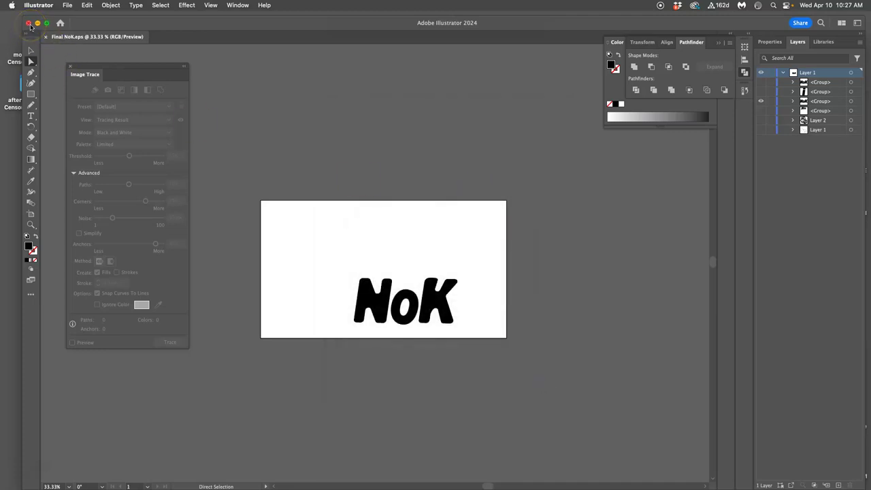
pyautogui.click(761, 83)
# Show the i group again and save the file as Final NiK NoK.ai in Illustrator format
pyautogui.moveTo(760, 86); pyautogui.dragTo(761, 92)
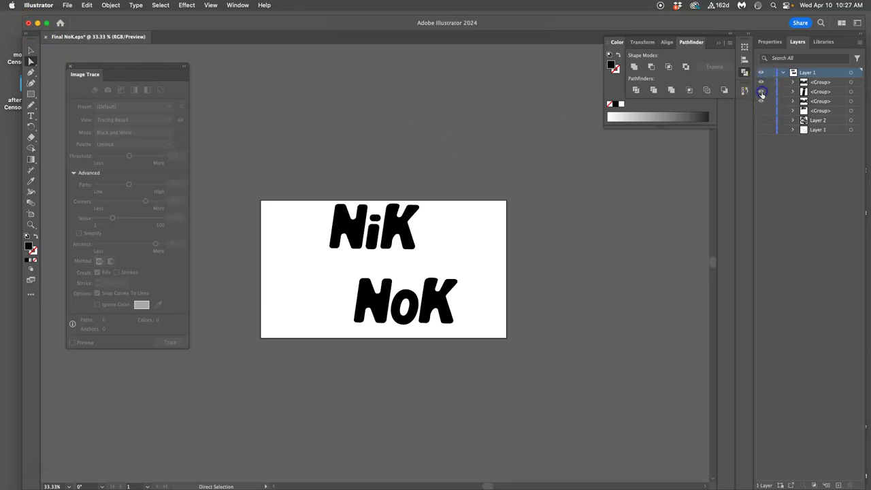
pyautogui.click(68, 5)
pyautogui.click(80, 103)
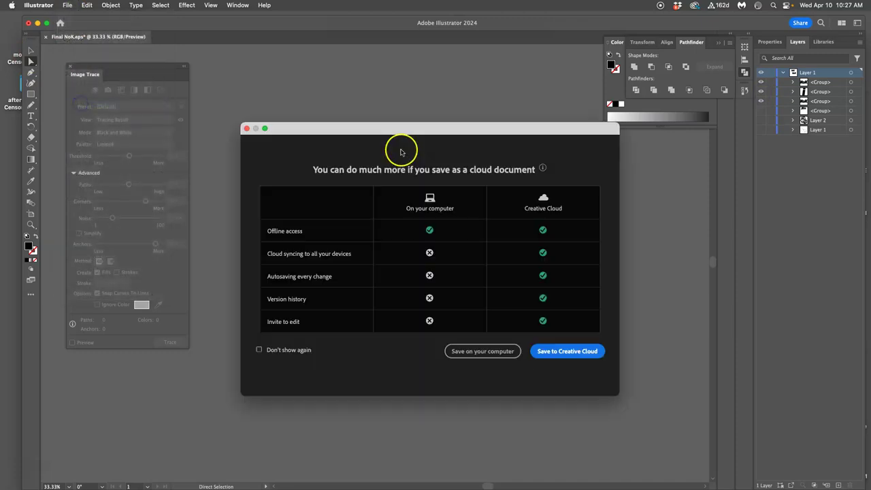
pyautogui.click(481, 351)
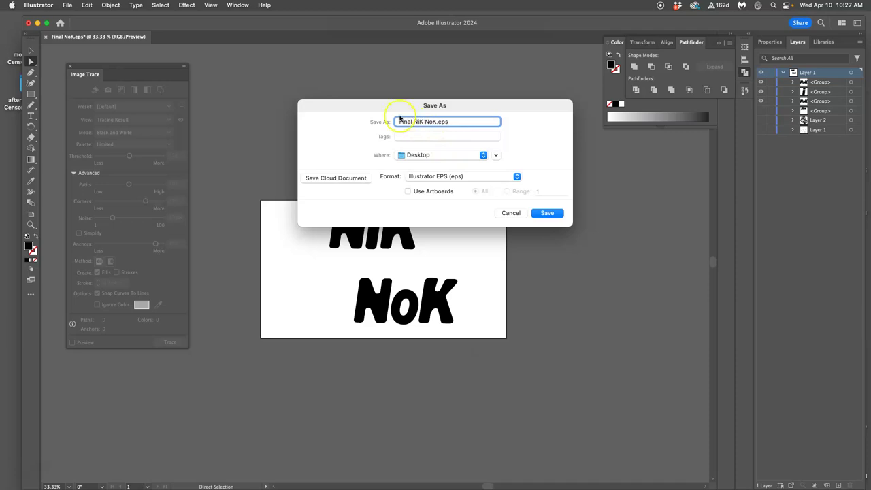
pyautogui.click(446, 177)
pyautogui.click(447, 167)
pyautogui.click(550, 213)
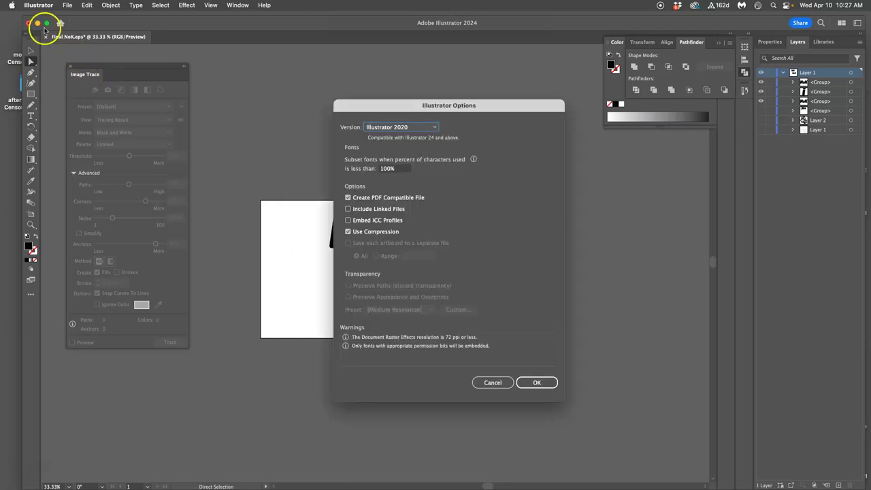
pyautogui.click(537, 382)
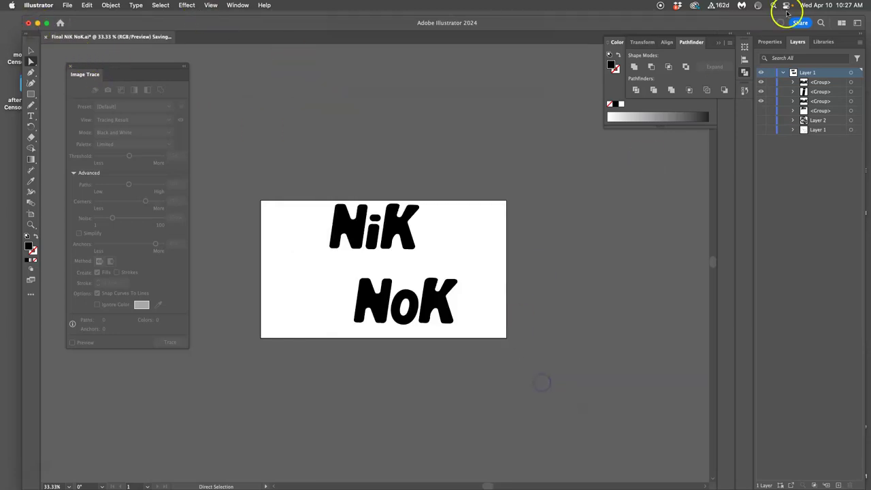
# Toggle the fourth NiK group's visibility, then close the document, saving changes
pyautogui.click(761, 110)
pyautogui.click(761, 110)
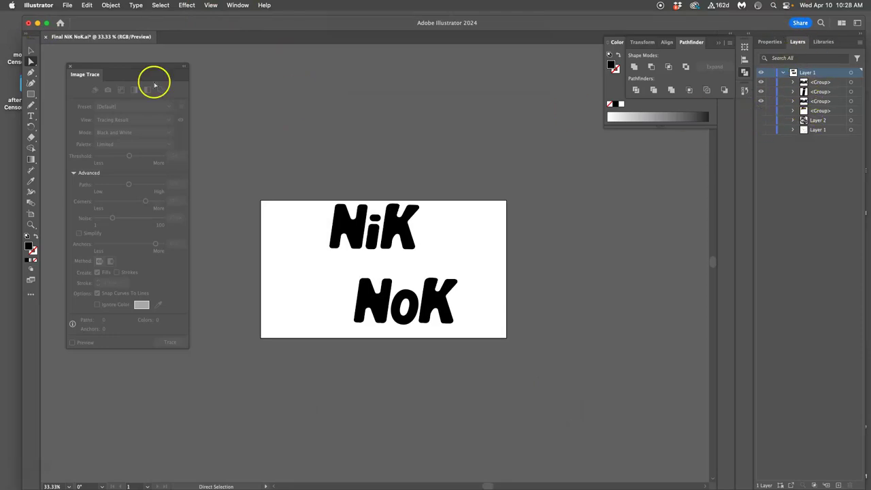
pyautogui.click(27, 23)
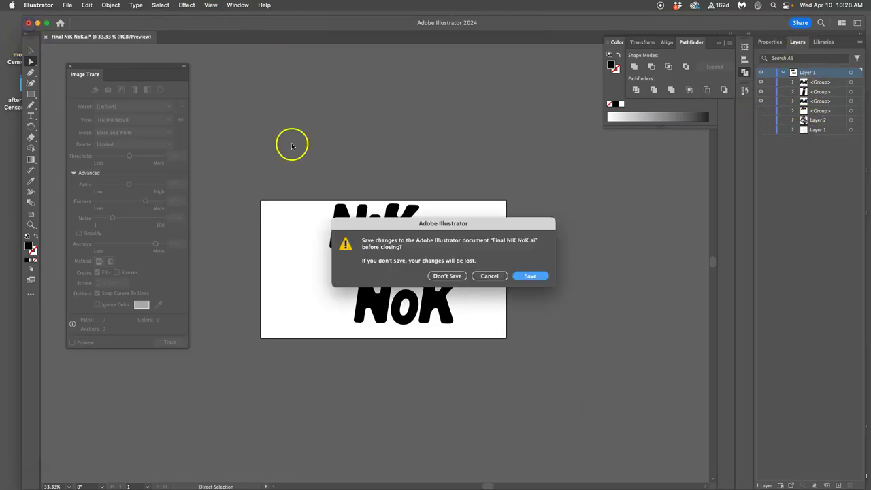
pyautogui.click(456, 276)
pyautogui.click(528, 276)
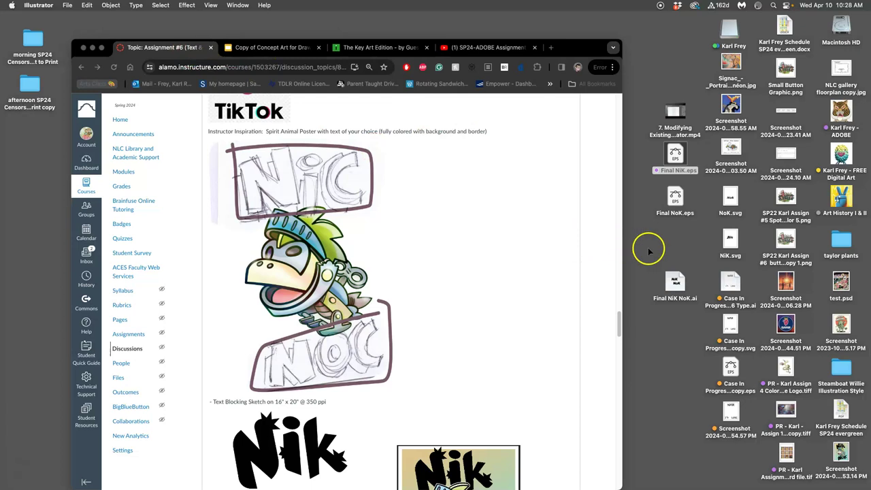
# Give Final NoK.eps a purple tag in Finder
pyautogui.click(650, 250)
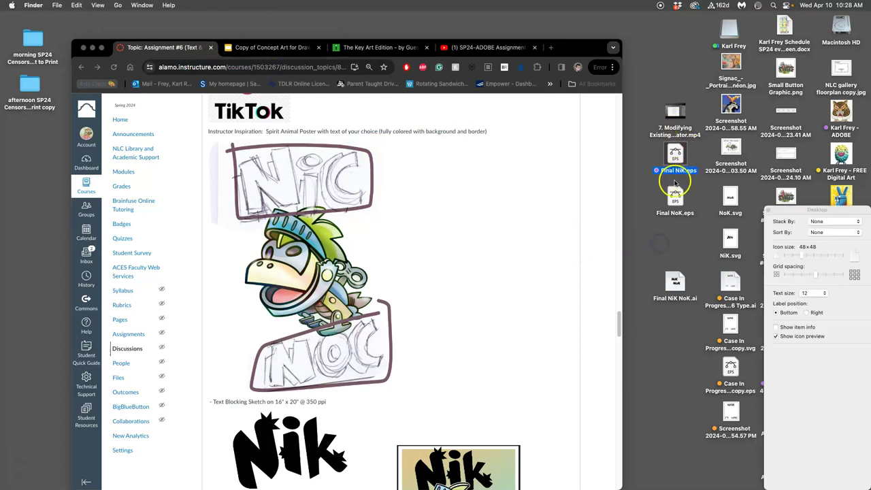
pyautogui.rightClick(673, 196)
pyautogui.click(739, 329)
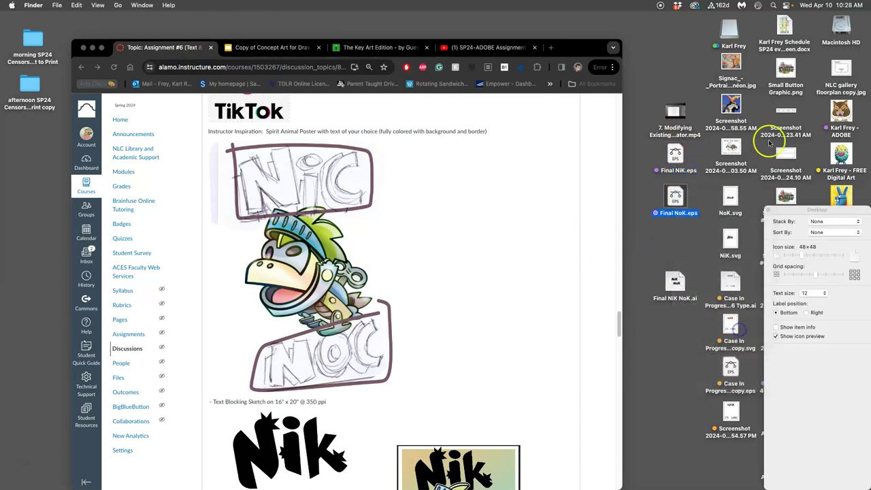
# Open the Text Blocking Sketch PSD from the spring 2024 course's Assignment #6 folder
pyautogui.doubleClick(843, 115)
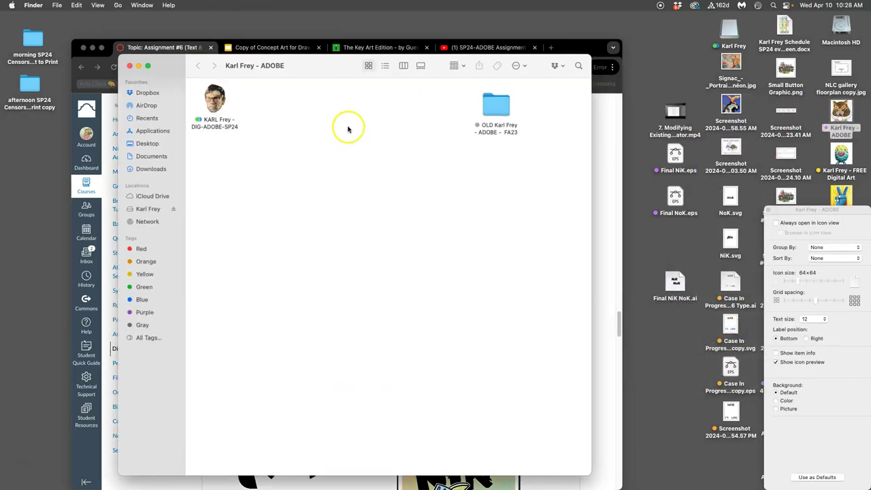
pyautogui.doubleClick(234, 121)
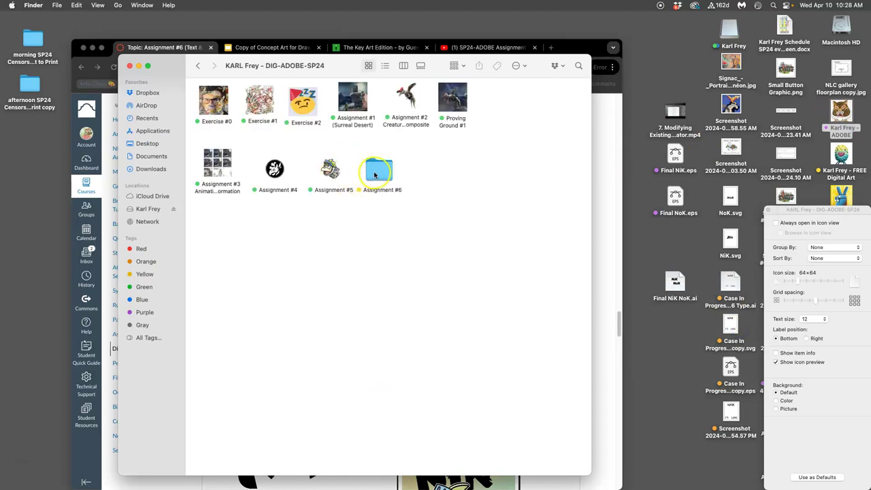
pyautogui.doubleClick(374, 174)
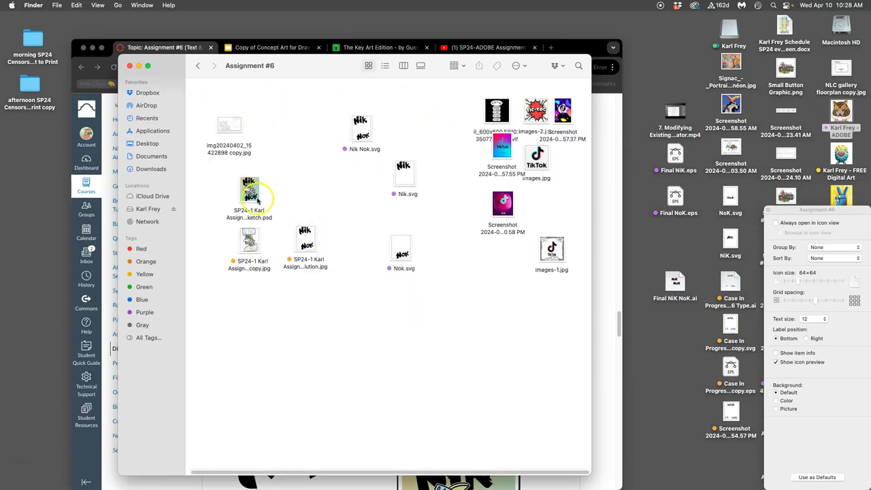
pyautogui.doubleClick(250, 192)
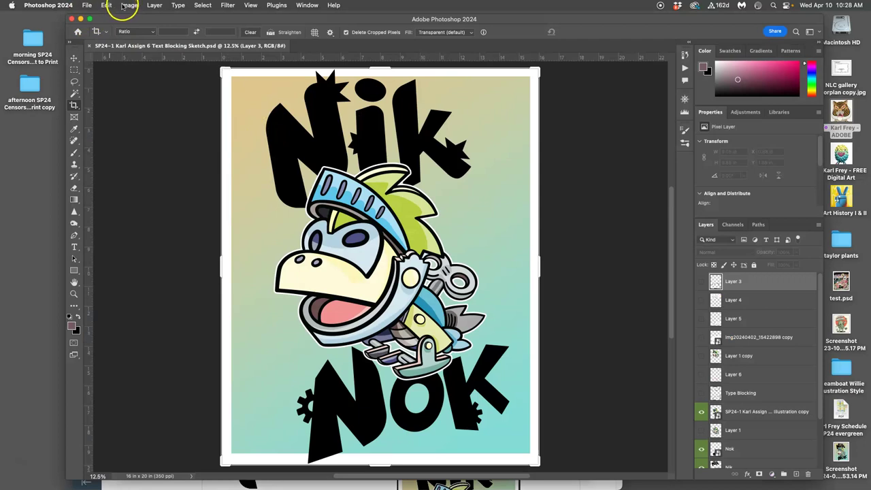
# Confirm the poster's 16 × 20 in image size without changes
pyautogui.click(123, 5)
pyautogui.click(151, 72)
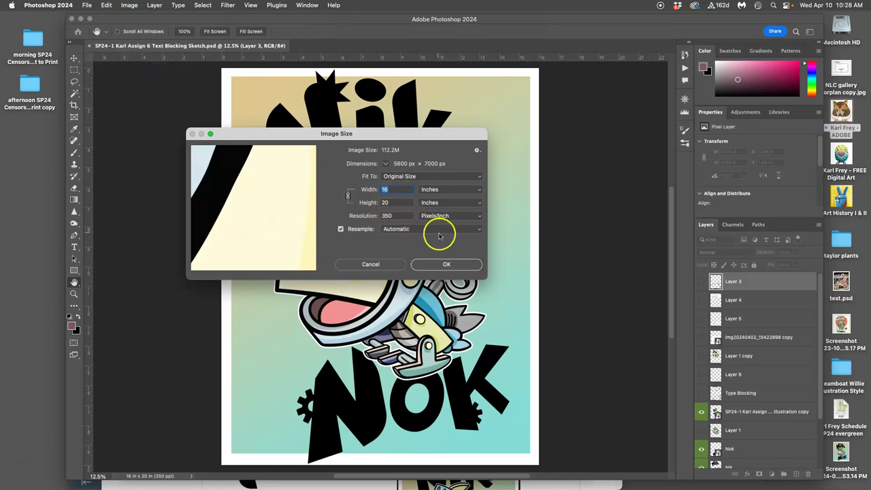
pyautogui.click(446, 265)
pyautogui.press('c')
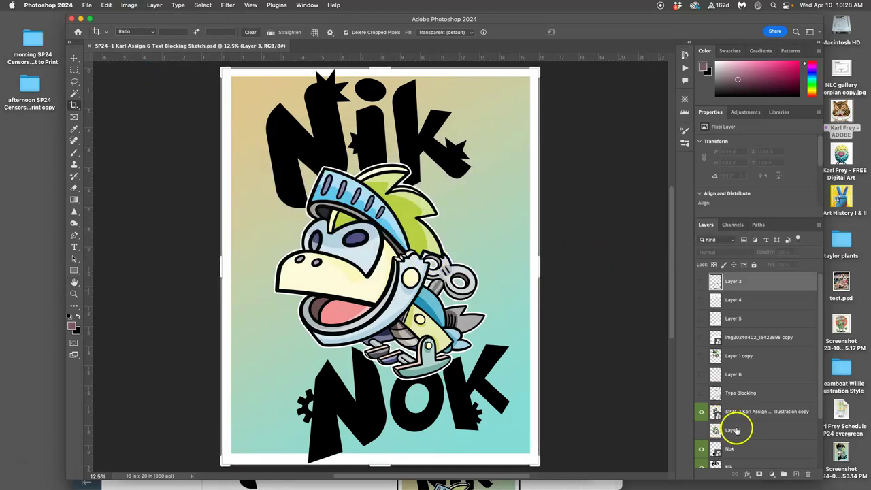
# Show the illustration copy layer and hide Layer 1, the Nok and the Nik lettering
pyautogui.scroll(-1, 735, 429)
pyautogui.click(701, 390)
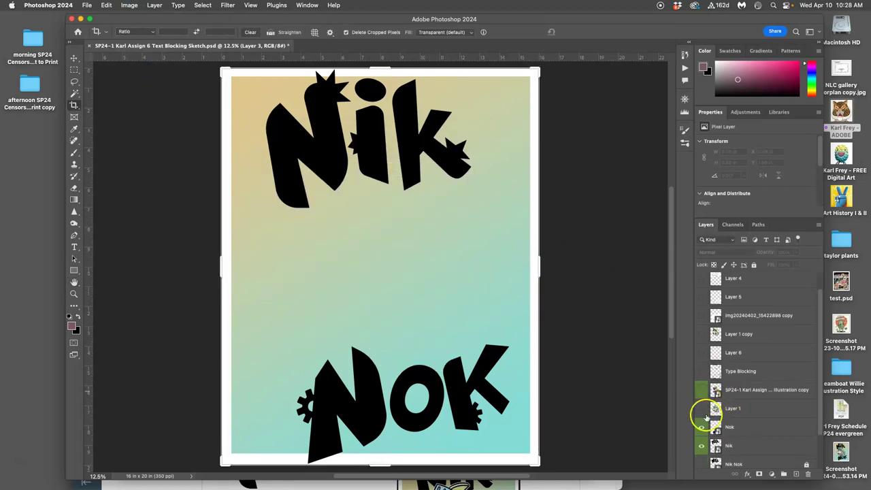
pyautogui.click(701, 409)
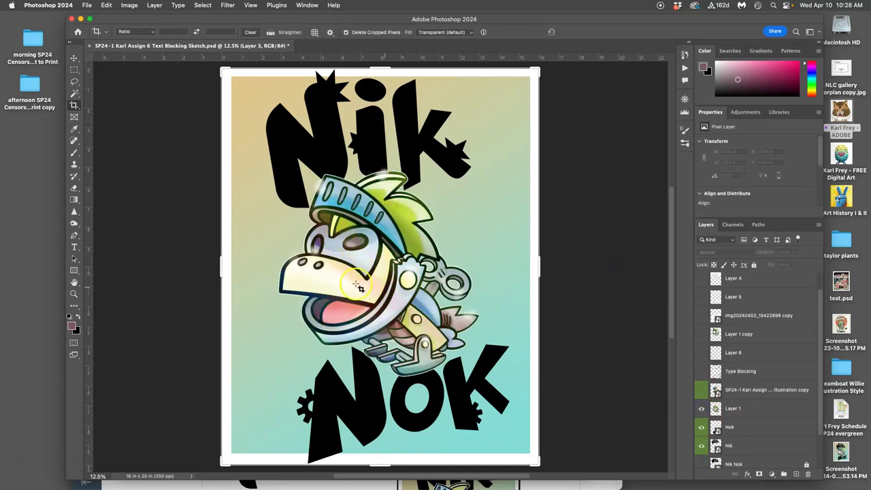
pyautogui.click(702, 390)
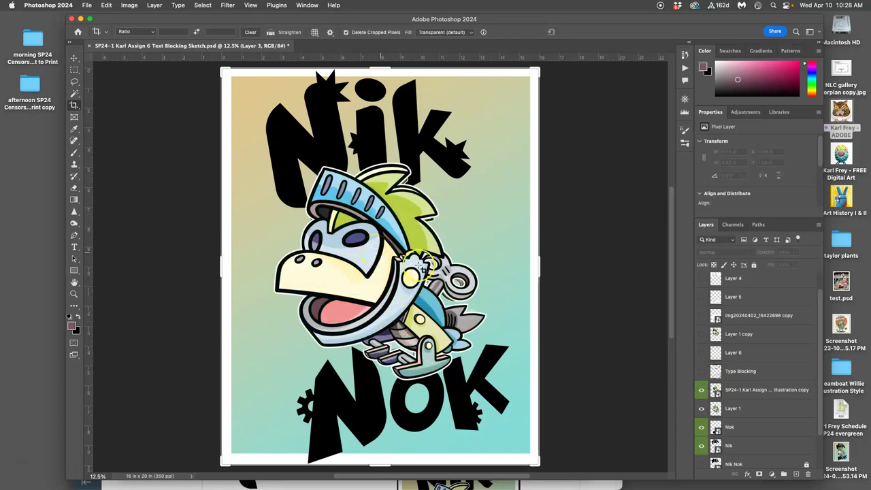
pyautogui.click(701, 408)
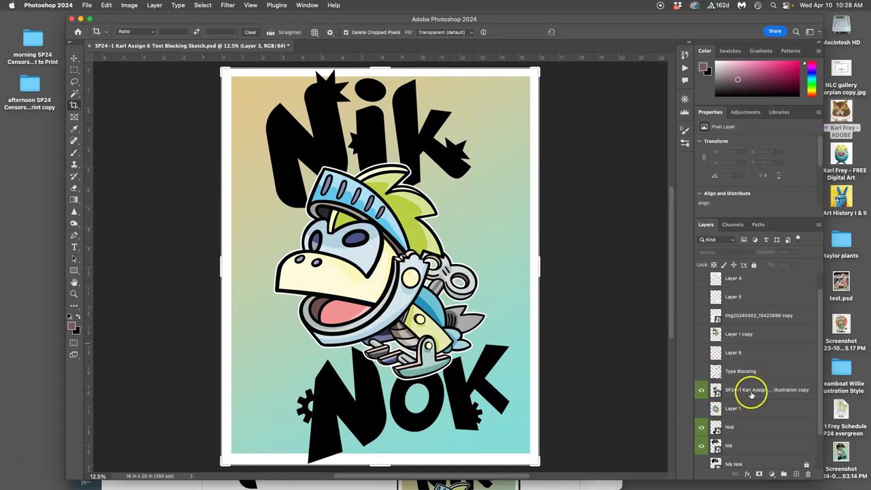
pyautogui.click(702, 427)
pyautogui.click(702, 427)
pyautogui.click(702, 427)
pyautogui.click(701, 446)
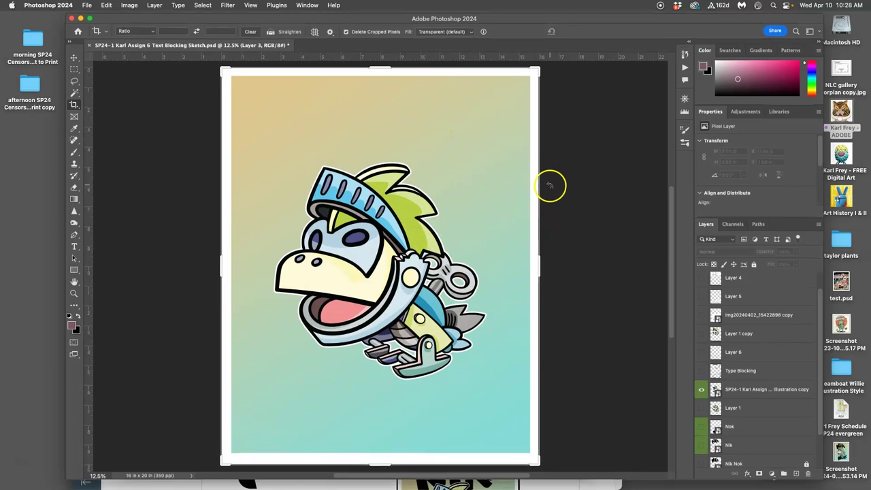
# Drag Final NiK.eps onto the poster, nudge it toward the top and commit it
pyautogui.press('F11')
pyautogui.moveTo(675, 155); pyautogui.dragTo(417, 221)
pyautogui.press('F11')
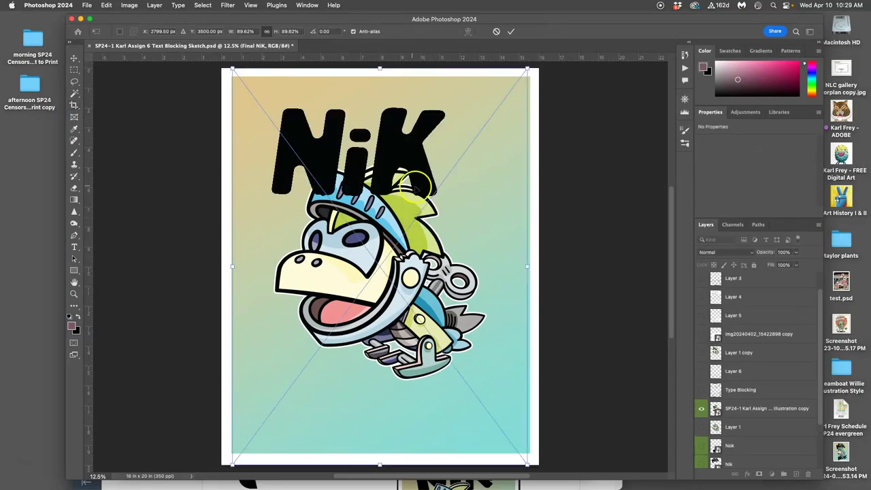
pyautogui.press('super+minus')
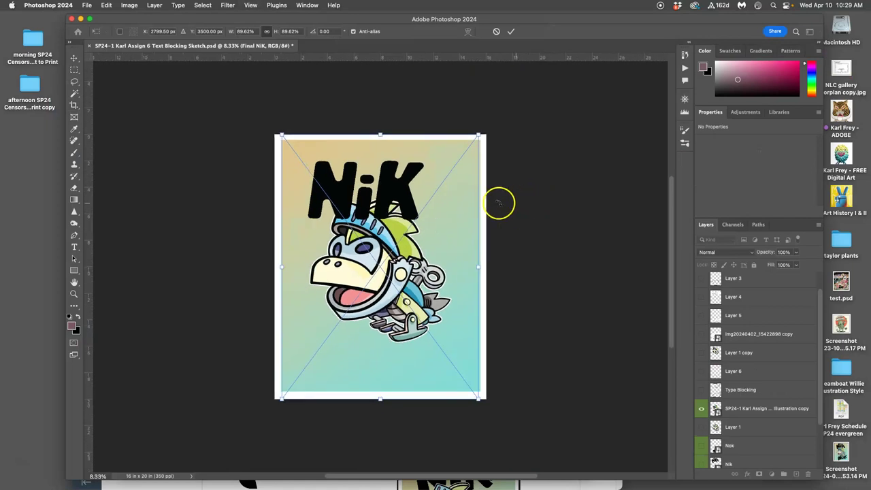
pyautogui.moveTo(397, 198); pyautogui.dragTo(402, 183)
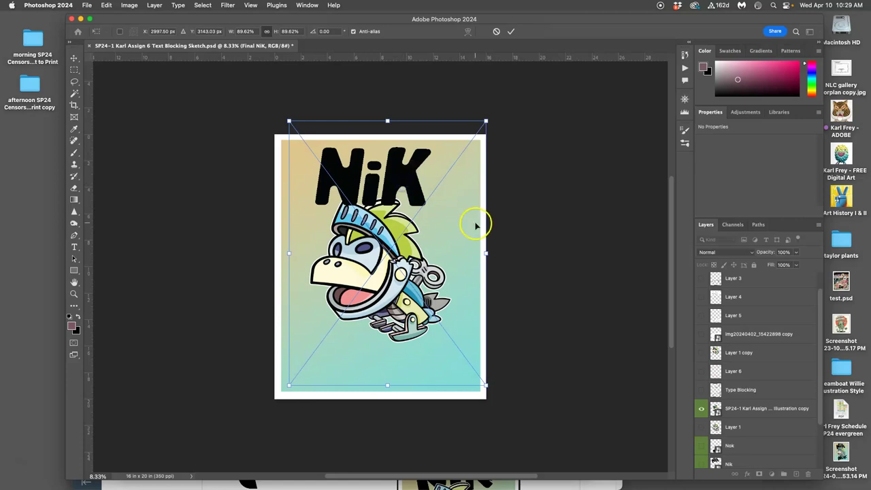
pyautogui.press('Return')
# Turn on the Layer 4, Layer 5 and Type Blocking sketches, leaving Layer 3 hidden
pyautogui.press('c')
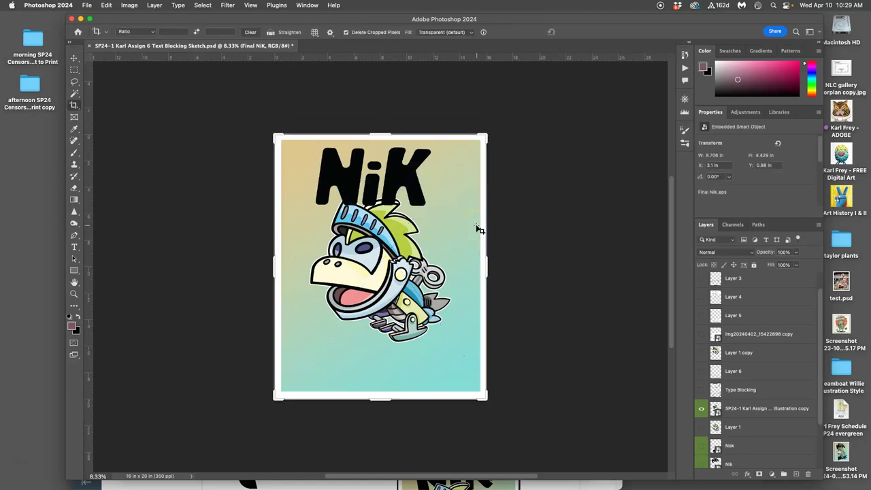
pyautogui.scroll(1, 744, 393)
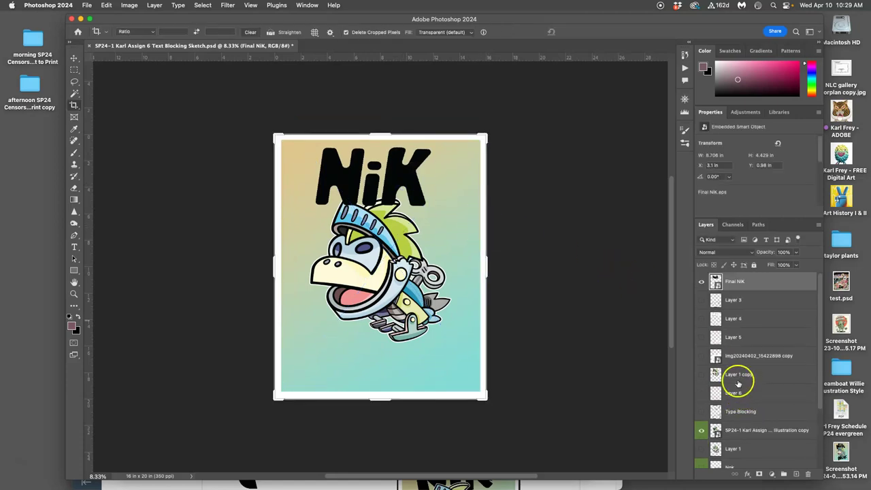
pyautogui.click(702, 300)
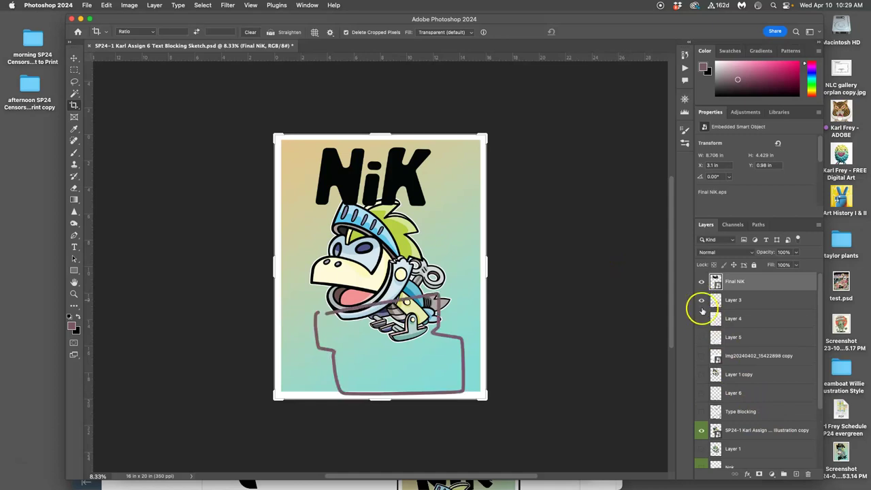
pyautogui.click(701, 318)
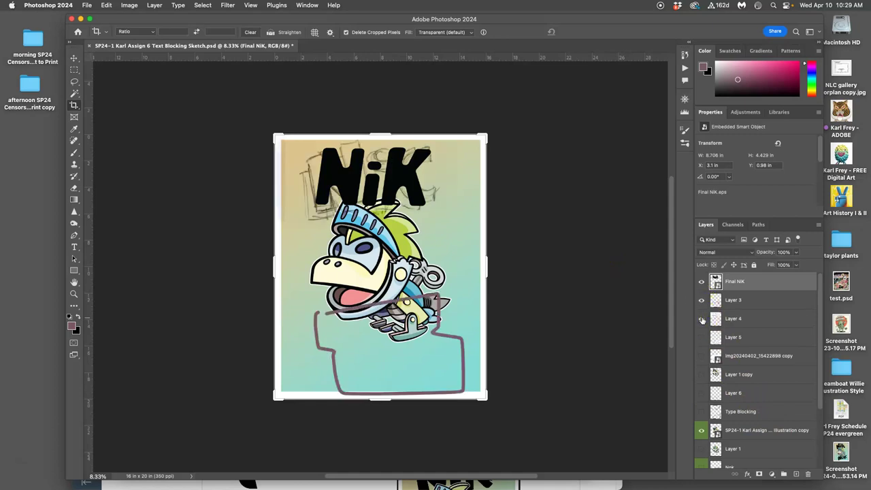
pyautogui.click(702, 318)
pyautogui.click(701, 318)
pyautogui.click(701, 338)
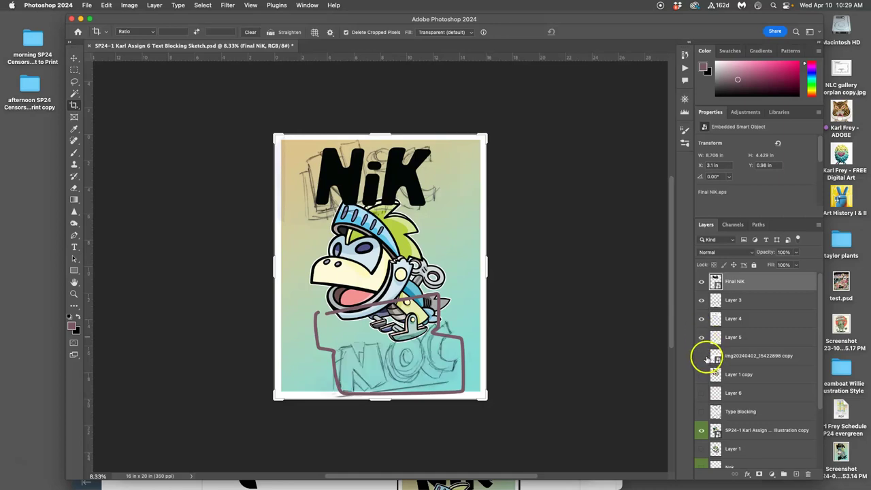
pyautogui.click(701, 412)
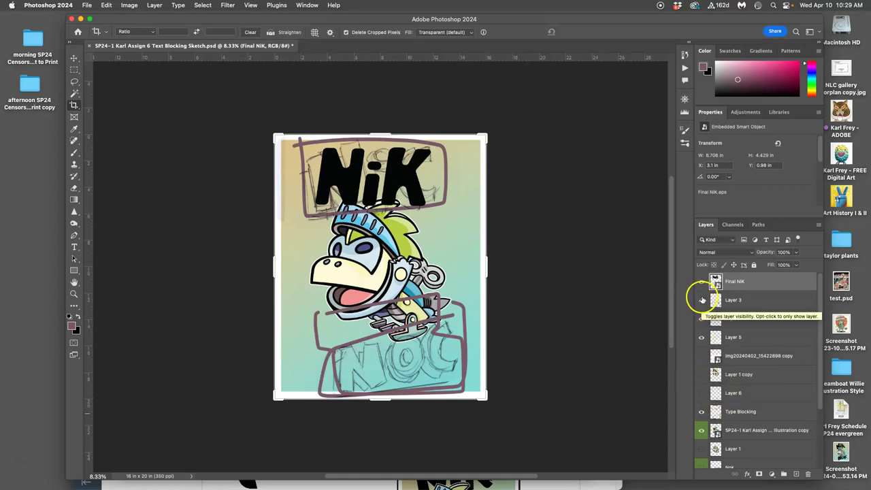
pyautogui.click(701, 300)
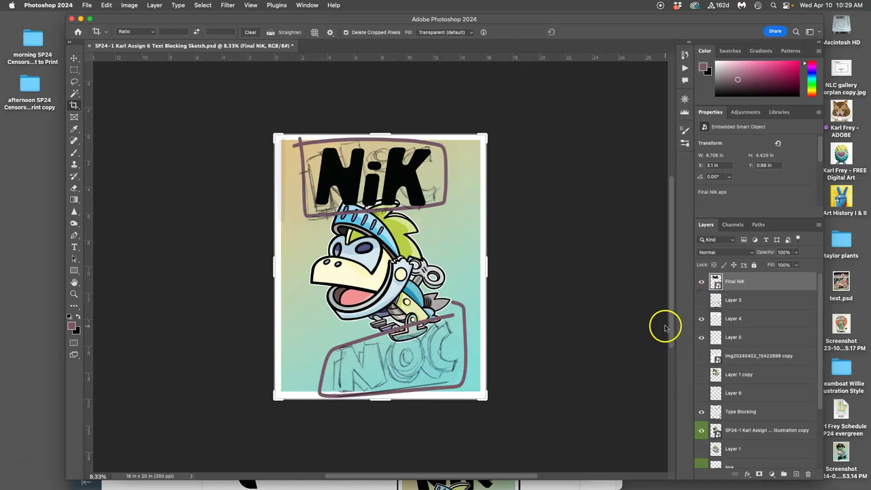
# Drag Final NoK.eps into the poster's lower box and commit the placement
pyautogui.press('F11')
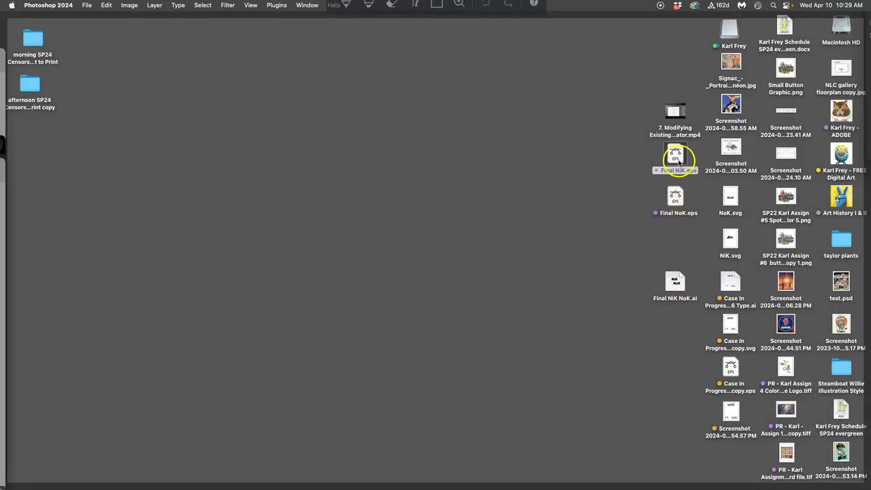
pyautogui.moveTo(673, 175); pyautogui.dragTo(432, 356)
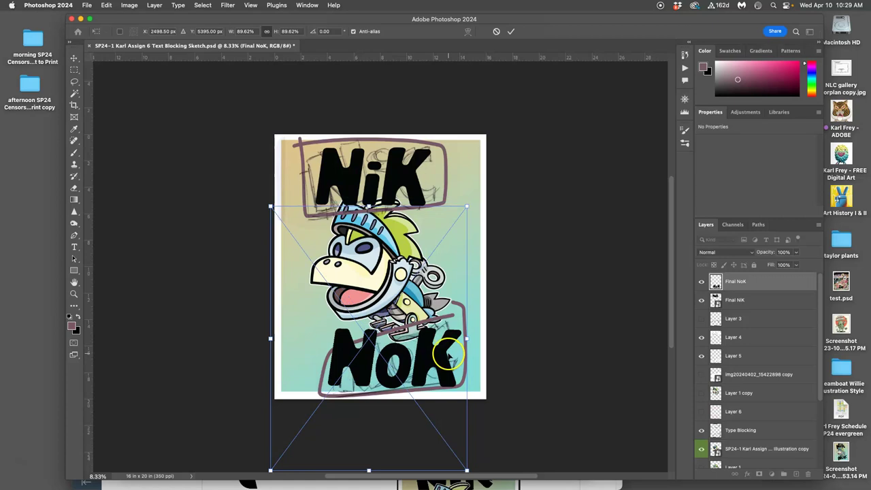
pyautogui.press('Return')
pyautogui.press('c')
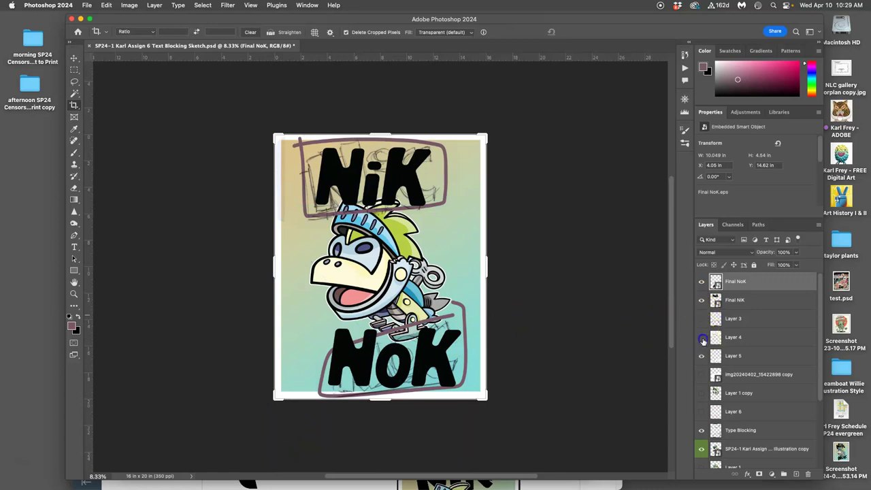
# Hide Layer 4, Layer 5, the Type Blocking outlines and Gradient Fill 1
pyautogui.moveTo(703, 347); pyautogui.dragTo(701, 356)
pyautogui.scroll(-2, 719, 365)
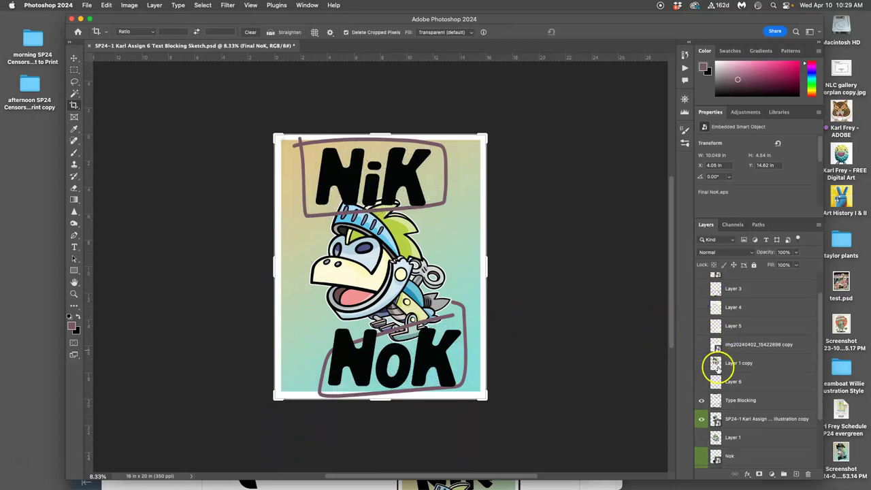
pyautogui.click(701, 400)
pyautogui.scroll(-3, 713, 402)
pyautogui.click(701, 440)
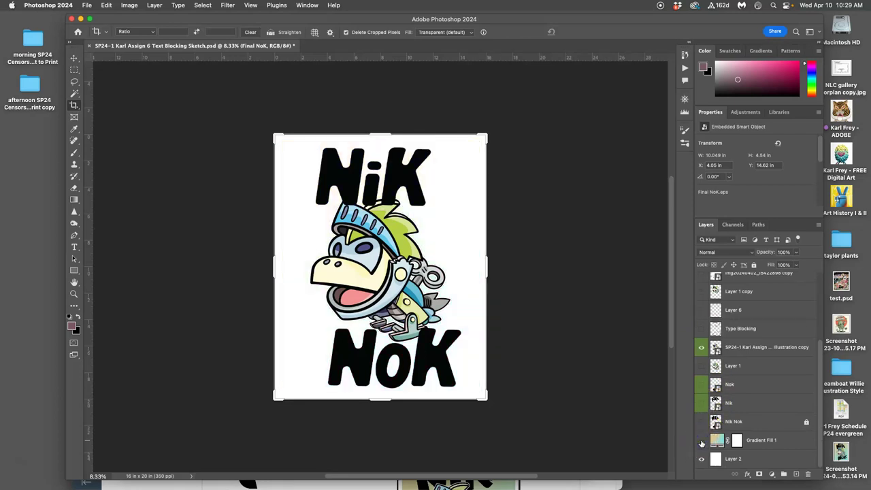
# Raise the illustration layer to the top of the stack with Cmd+], then select Final NoK
pyautogui.click(734, 349)
pyautogui.press('super+bracketright')
pyautogui.press('super+bracketright')
pyautogui.press('super+bracketright')
pyautogui.press('super+bracketright')
pyautogui.press('super+bracketright')
pyautogui.press('super+bracketright')
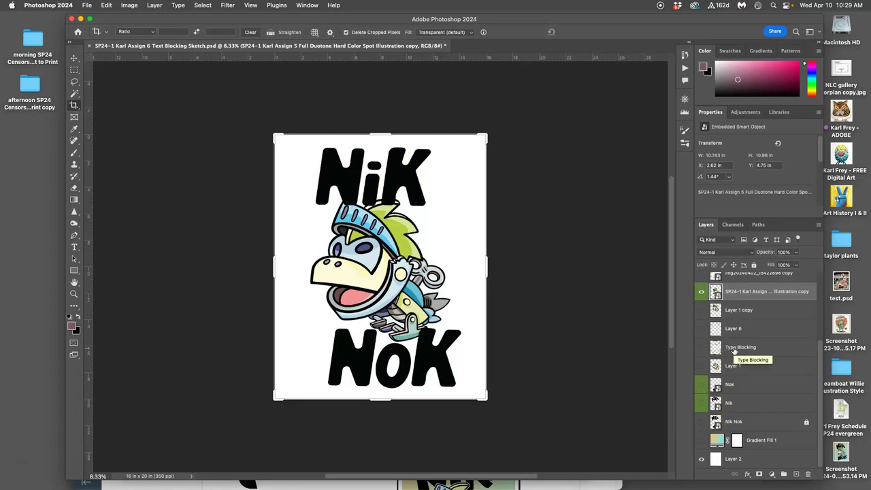
pyautogui.press('super+bracketright')
pyautogui.press('super+bracketright')
pyautogui.press('super+bracketright')
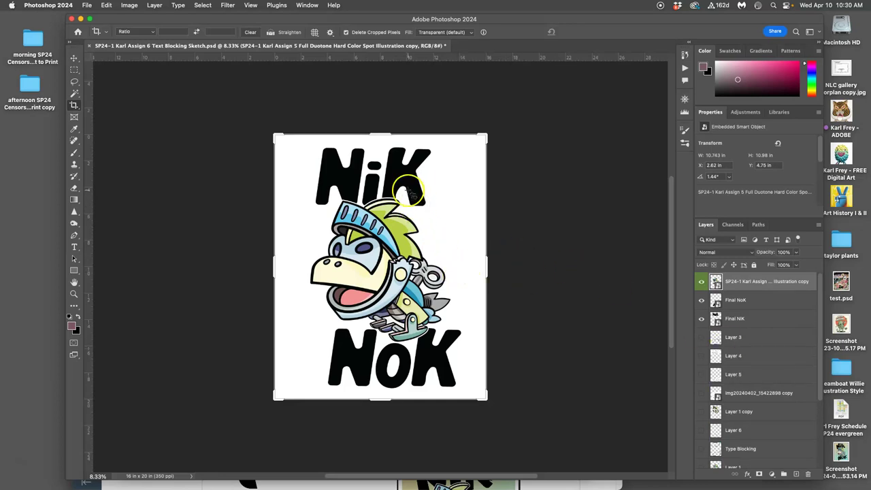
pyautogui.click(735, 300)
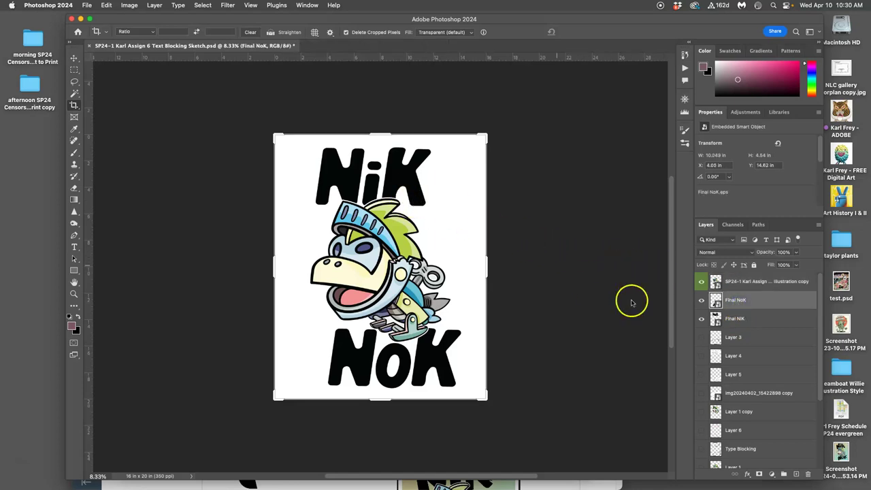
# Move Final NiK above Final NoK, then enlarge it, shift it up-left and tilt it about 3.5° clockwise
pyautogui.click(741, 318)
pyautogui.moveTo(742, 317); pyautogui.dragTo(730, 298)
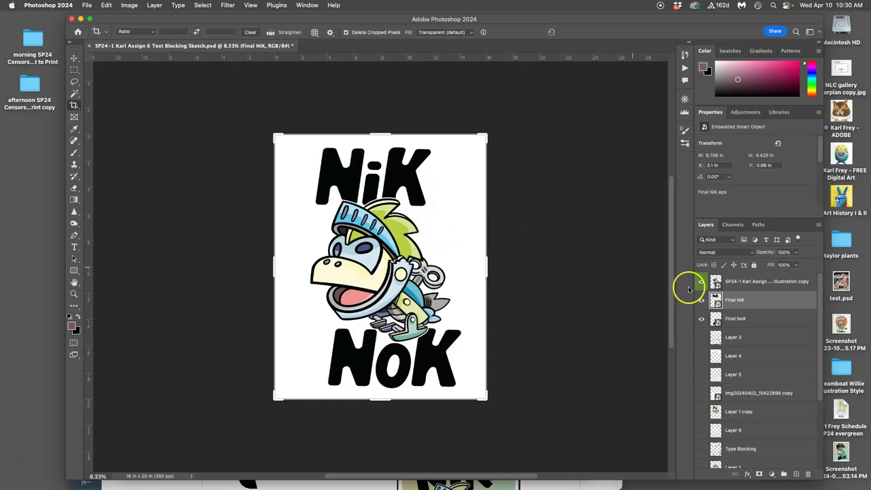
pyautogui.press('super+t')
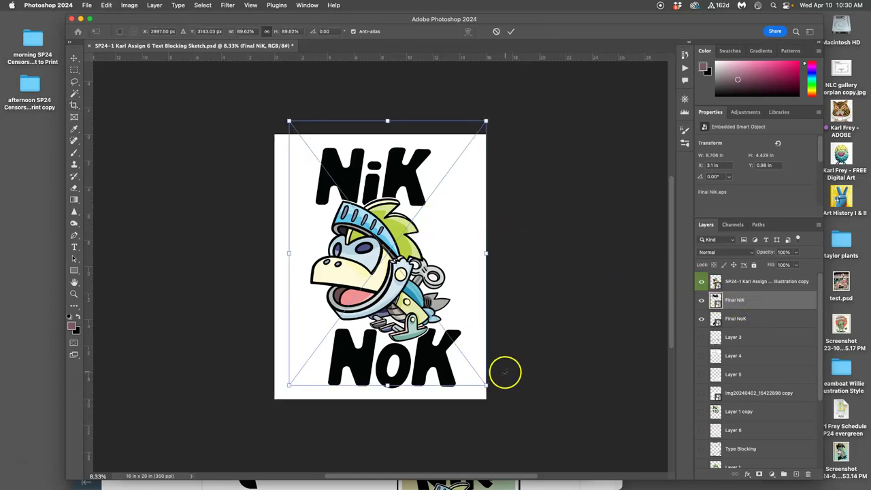
pyautogui.moveTo(486, 384); pyautogui.dragTo(511, 413)
pyautogui.moveTo(427, 195)
pyautogui.mouseDown()
pyautogui.moveTo(428, 181)
pyautogui.moveTo(422, 185)
pyautogui.mouseUp()
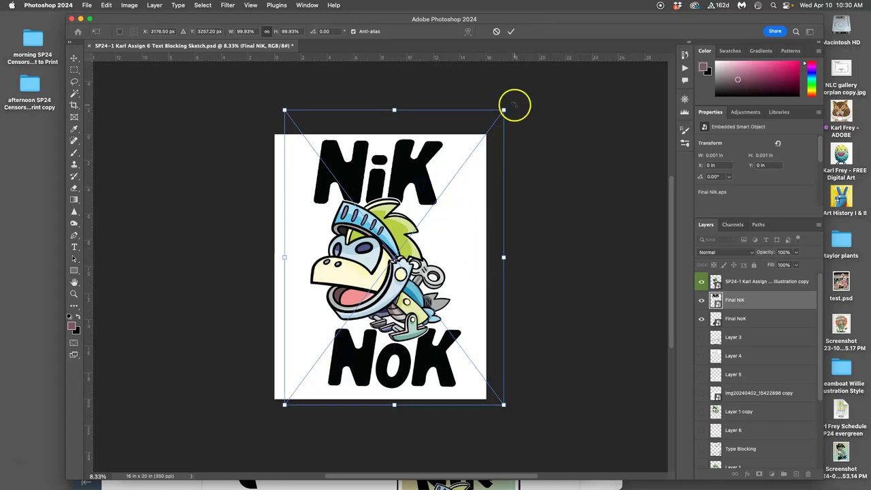
pyautogui.moveTo(514, 105); pyautogui.dragTo(512, 125)
# Apply the NiK tilt, show the Layer 3 and Layer 4 sketches, and rotate a crop about -5.4°
pyautogui.click(701, 338)
pyautogui.press('c')
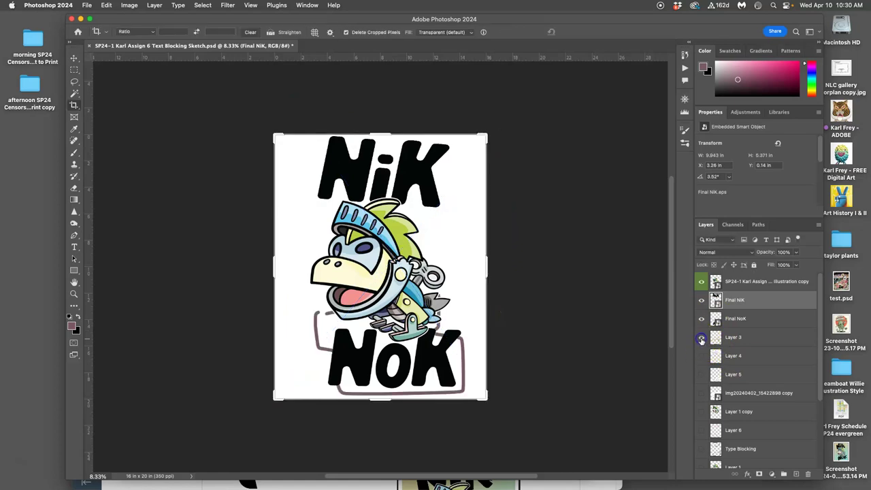
pyautogui.click(702, 357)
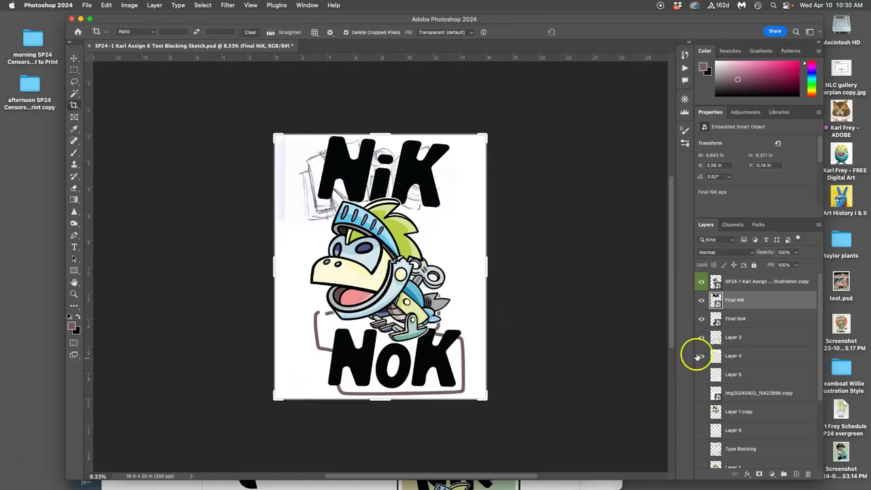
pyautogui.moveTo(497, 130); pyautogui.dragTo(489, 157)
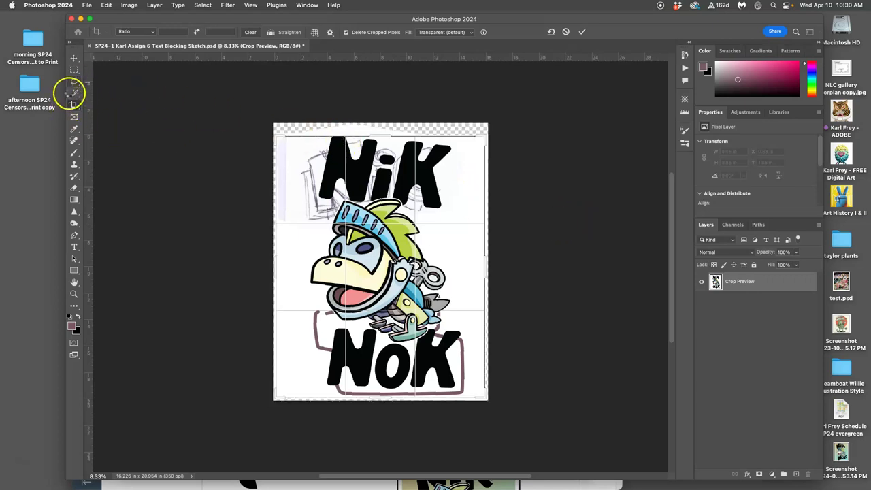
# Apply the rotated crop, then bring Chrome forward and scroll to the Nik/Nok example images
pyautogui.click(74, 83)
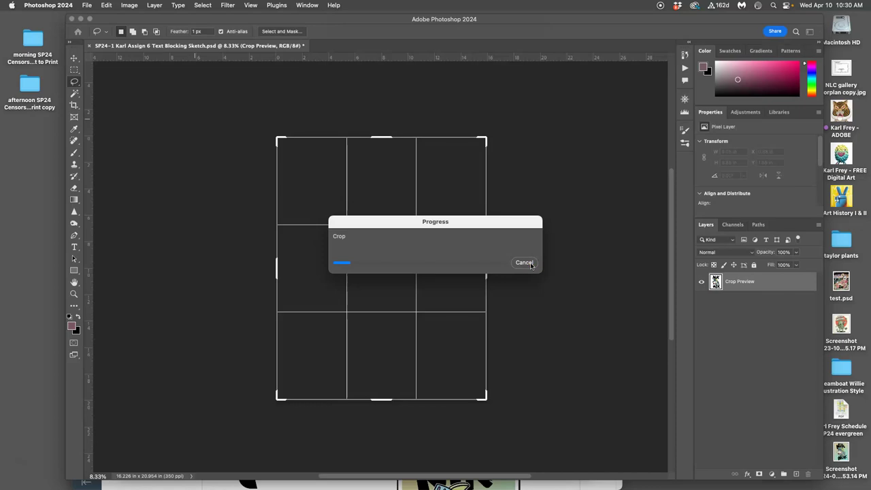
pyautogui.click(380, 483)
pyautogui.scroll(-5, 345, 396)
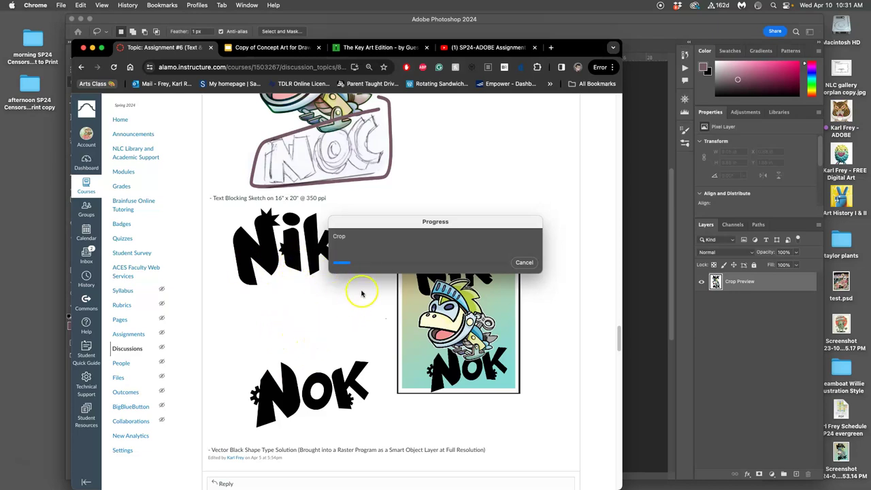
# Scroll the course page back up, return to Photoshop, and open then dismiss its Dock menu
pyautogui.scroll(20, 362, 294)
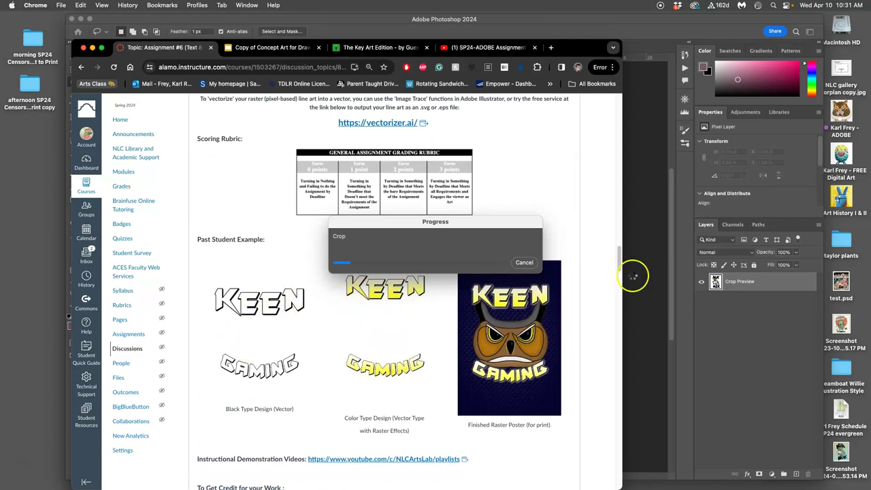
pyautogui.click(540, 265)
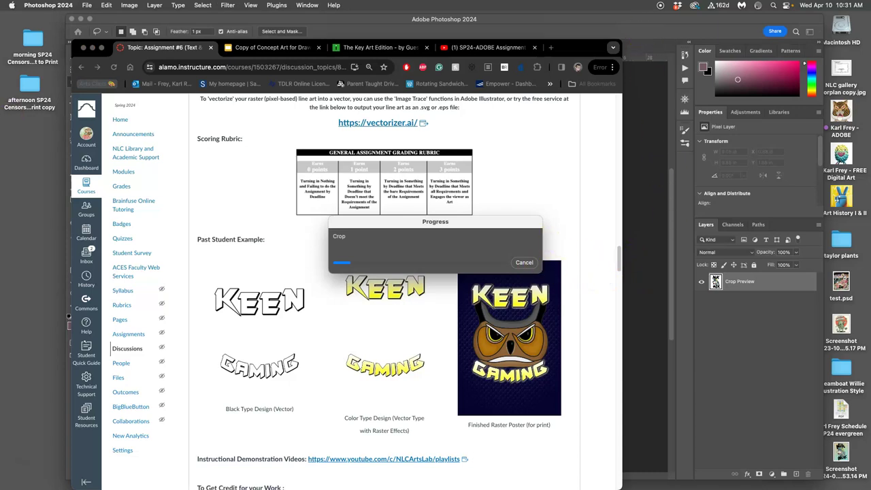
pyautogui.rightClick(12, 112)
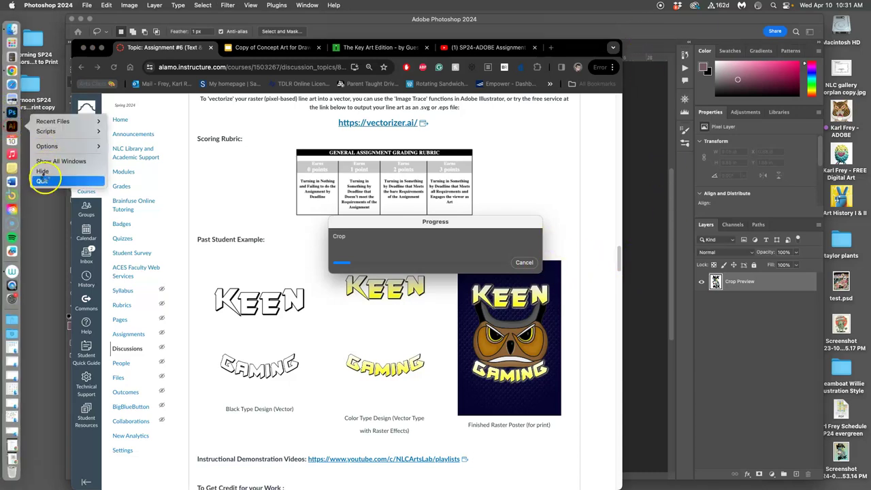
pyautogui.click(43, 180)
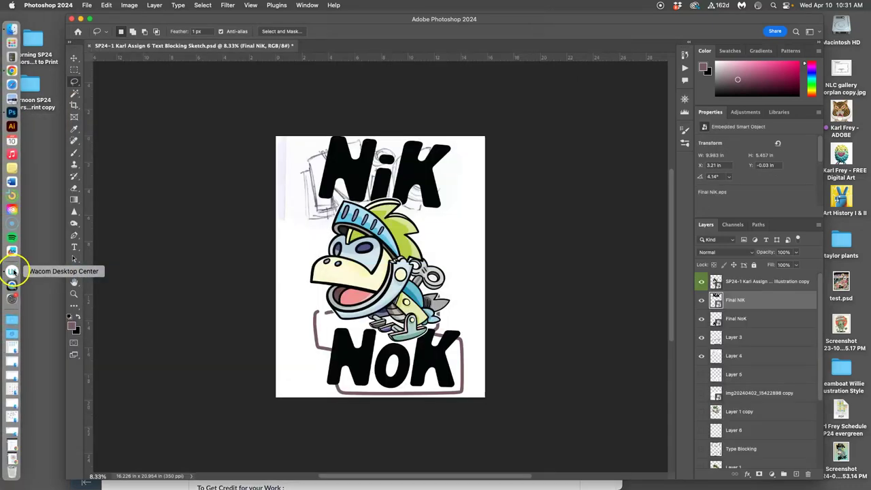
# Quit Chrome from its Dock menu, undo the crop, and check the History panel
pyautogui.rightClick(14, 267)
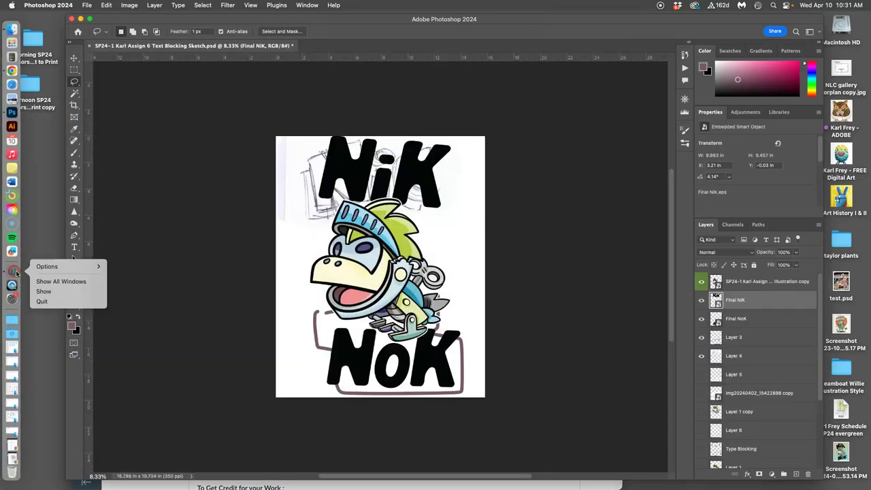
pyautogui.click(45, 301)
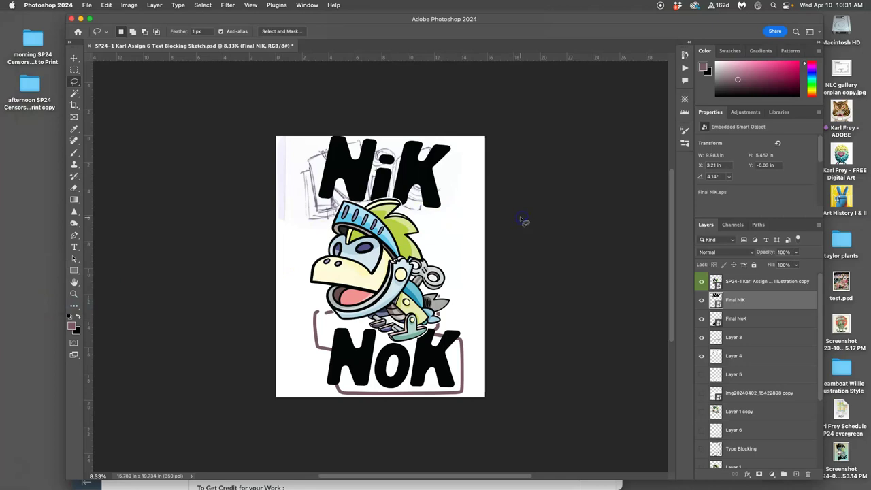
pyautogui.press('super+z')
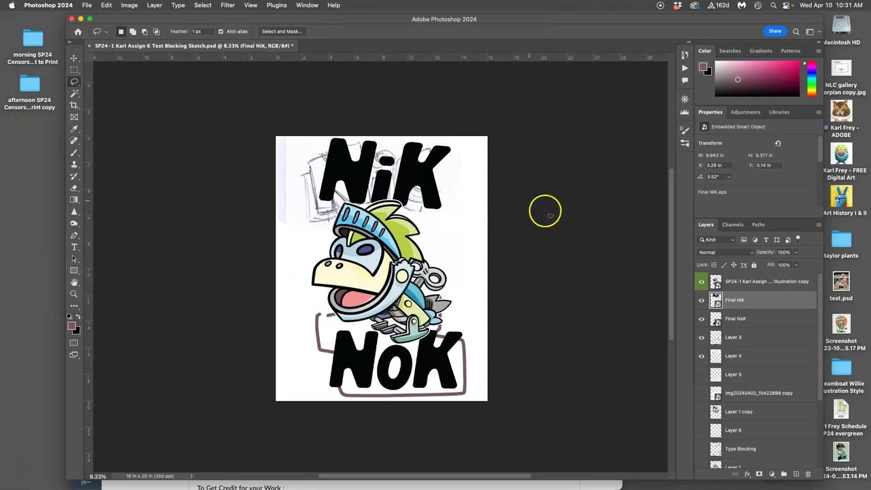
pyautogui.click(685, 55)
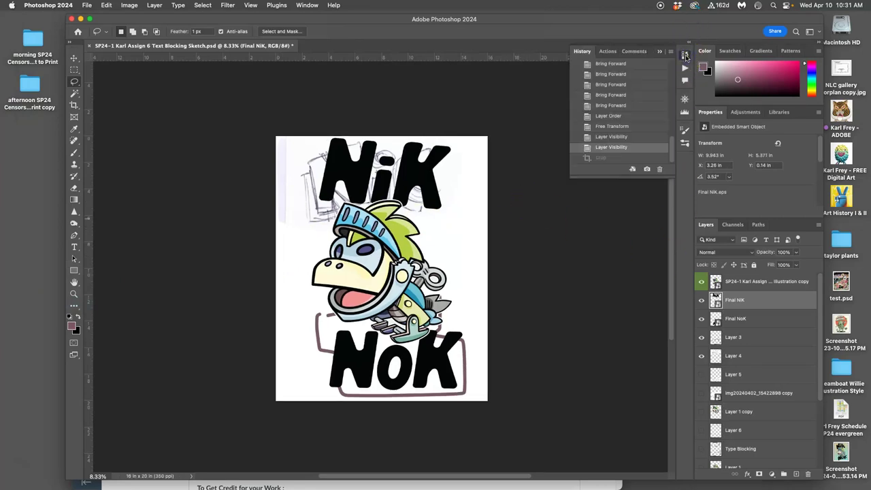
pyautogui.click(685, 55)
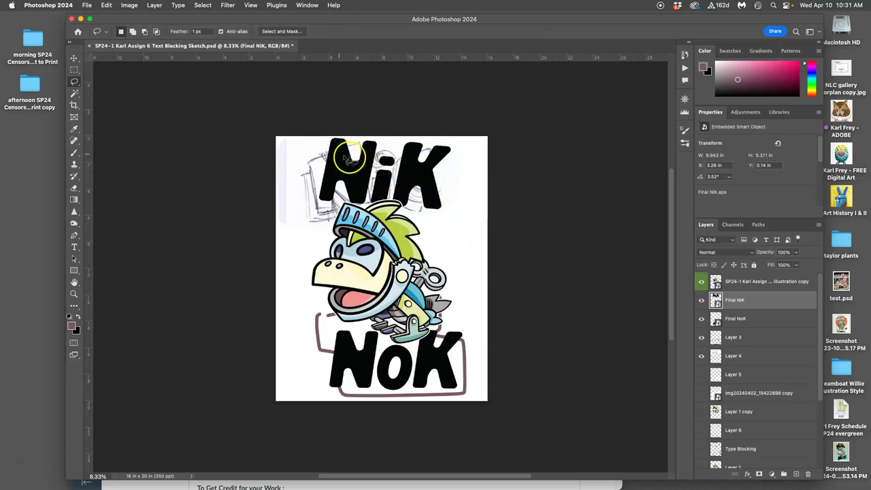
# Free-transform Final NoK: tilt it about 2°, resize it and move it beneath the knight
pyautogui.click(737, 320)
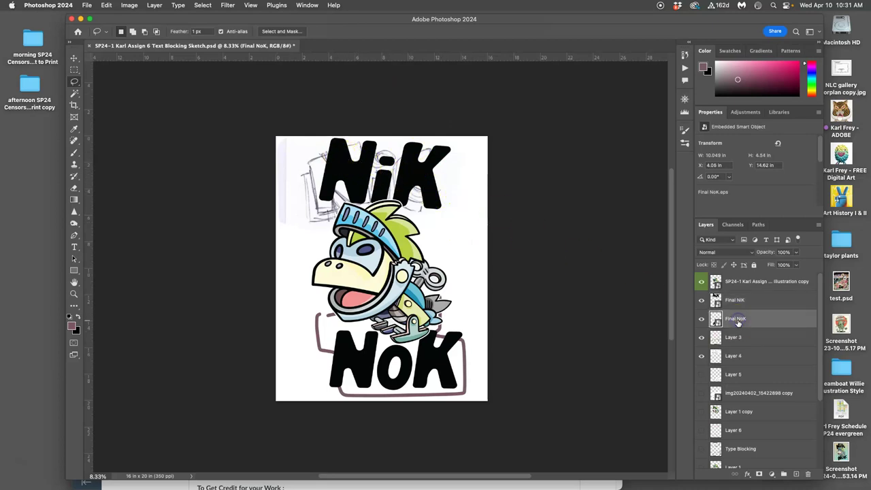
pyautogui.hotkey('ctrl', 't')
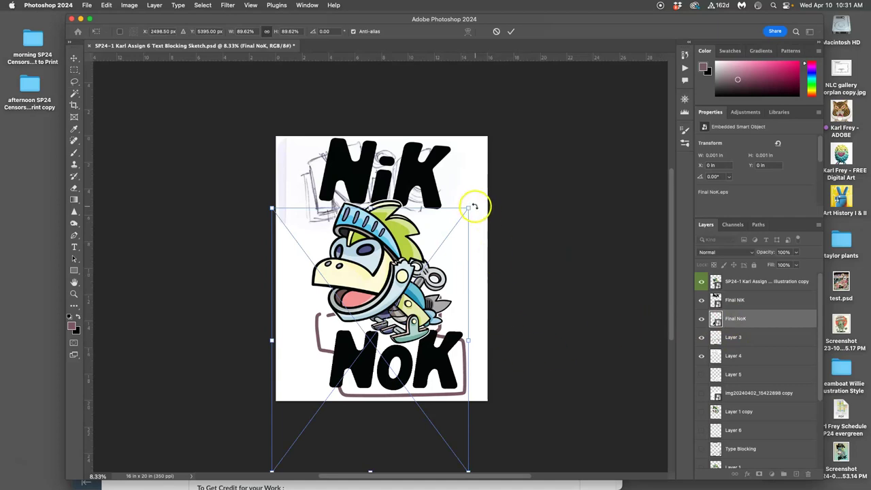
pyautogui.moveTo(472, 202)
pyautogui.mouseDown()
pyautogui.moveTo(464, 201)
pyautogui.moveTo(478, 186)
pyautogui.moveTo(472, 195)
pyautogui.moveTo(486, 195)
pyautogui.moveTo(483, 206)
pyautogui.mouseUp()
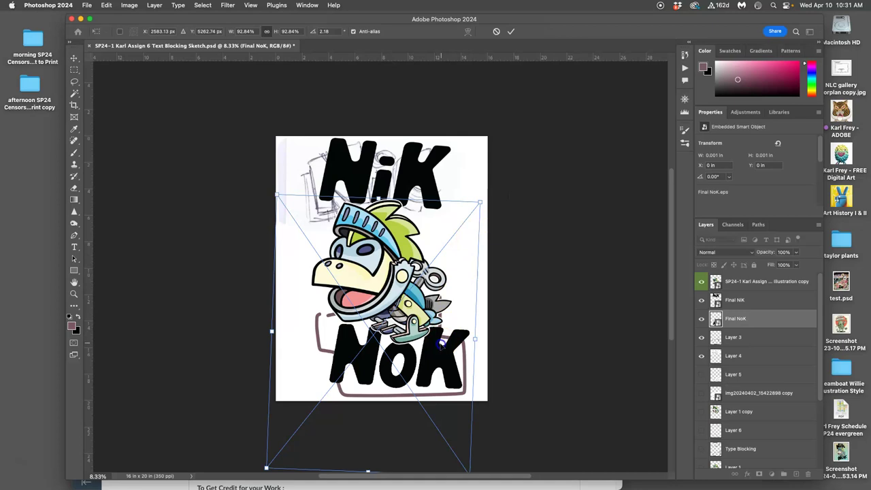
pyautogui.moveTo(441, 344); pyautogui.dragTo(442, 344)
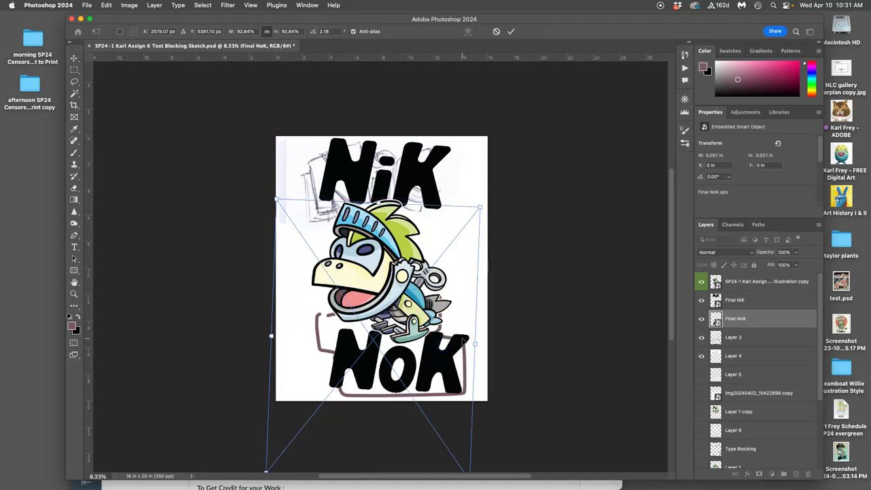
pyautogui.moveTo(463, 340); pyautogui.dragTo(462, 339)
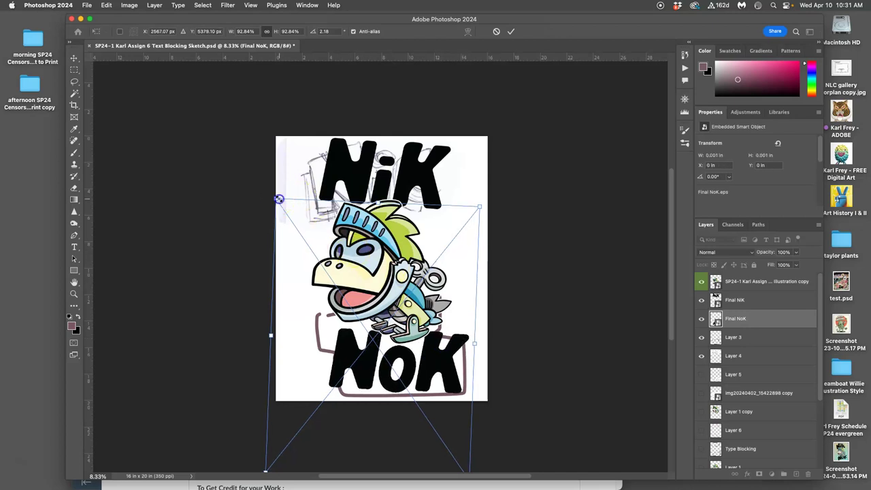
pyautogui.moveTo(279, 199); pyautogui.dragTo(284, 205)
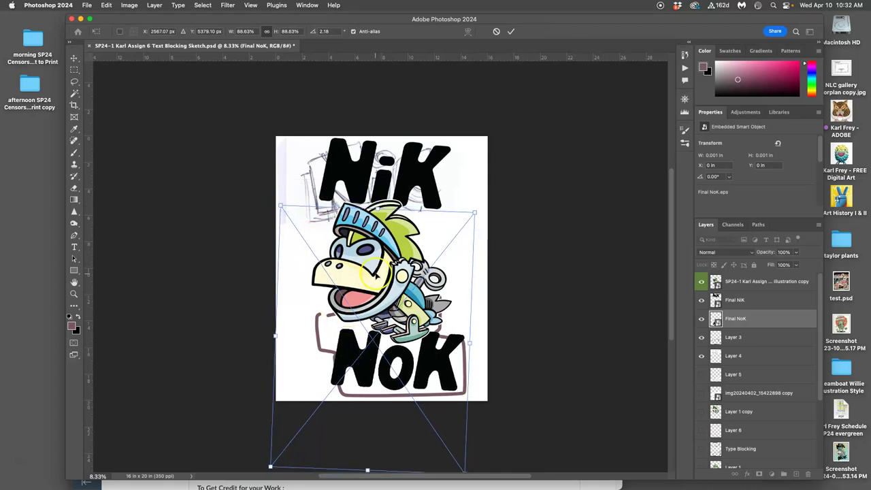
pyautogui.moveTo(371, 356); pyautogui.dragTo(372, 352)
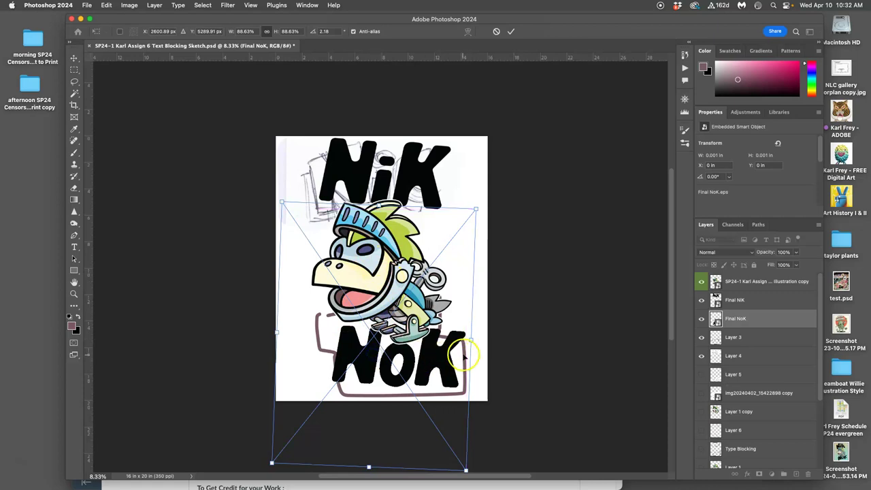
pyautogui.moveTo(467, 353); pyautogui.dragTo(467, 355)
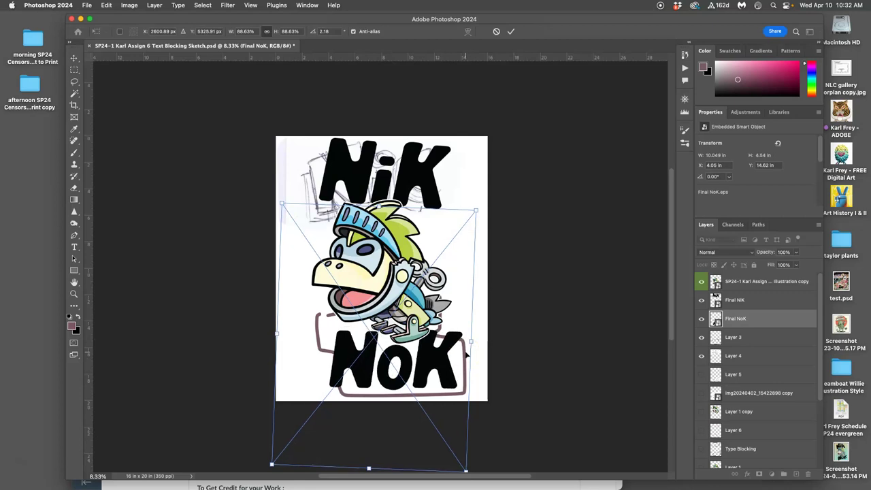
# Nudge the NoK lettering into place, enlarge it slightly and apply the transform
pyautogui.press('Down')
pyautogui.press('Down')
pyautogui.press('Down')
pyautogui.press('Down')
pyautogui.press('Down')
pyautogui.press('Down')
pyautogui.press('Down')
pyautogui.press('Down')
pyautogui.press('Up')
pyautogui.press('Up')
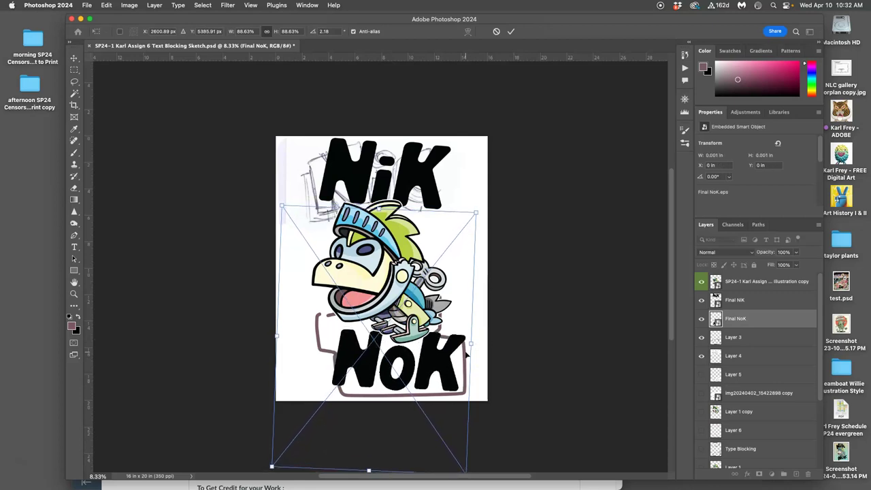
pyautogui.press('Up')
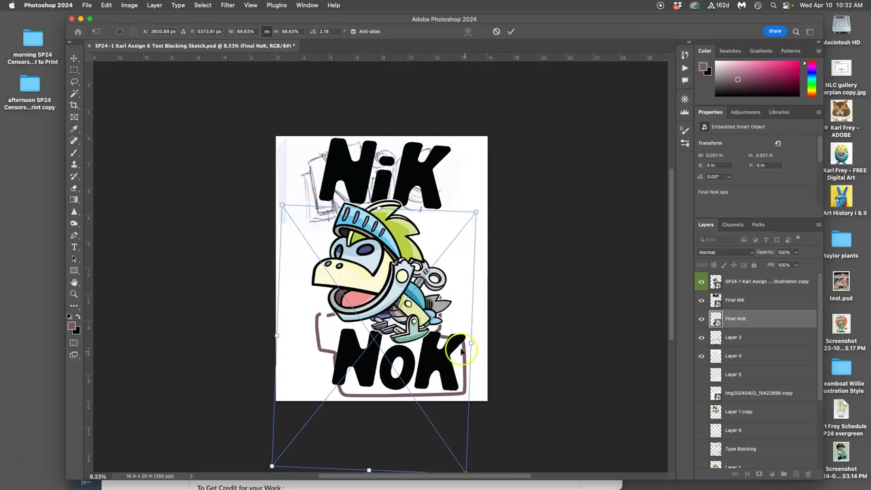
pyautogui.moveTo(477, 212); pyautogui.dragTo(481, 211)
pyautogui.press('Down')
pyautogui.press('Down')
pyautogui.press('Down')
pyautogui.press('Down')
pyautogui.press('Down')
pyautogui.press('Down')
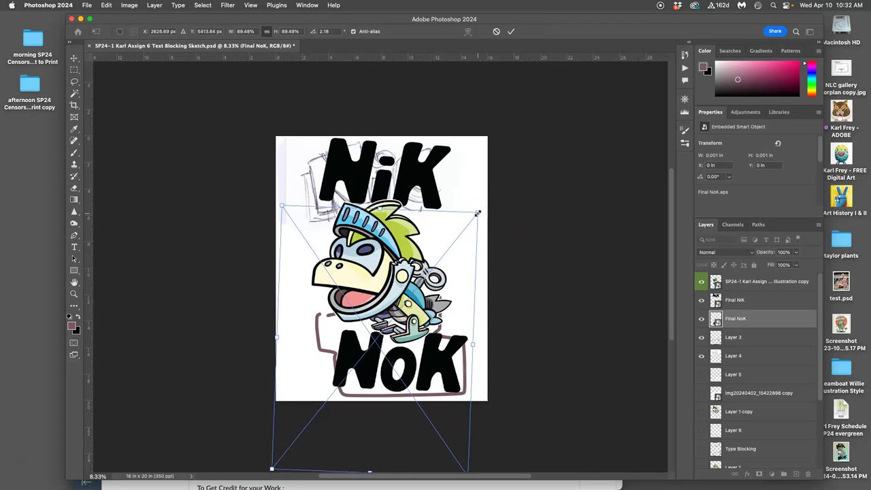
pyautogui.press('Left')
pyautogui.press('Left')
pyautogui.press('Left')
pyautogui.press('Left')
pyautogui.press('Left')
pyautogui.press('Left')
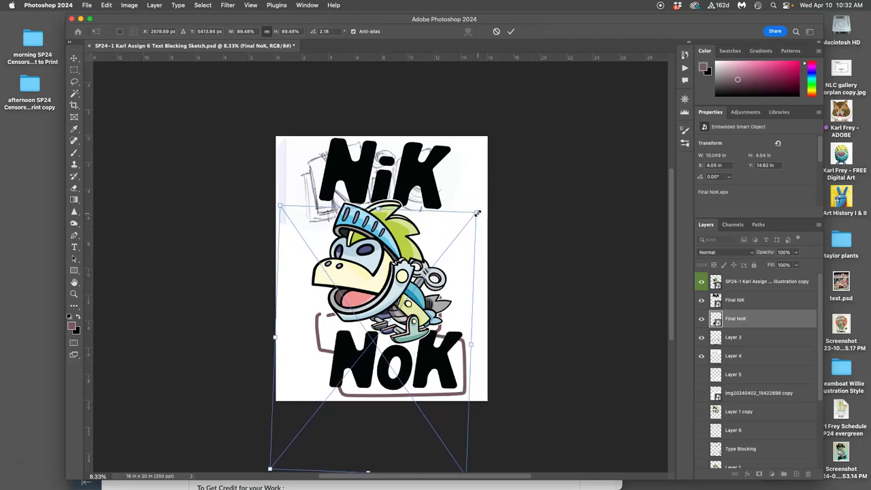
pyautogui.press('Up')
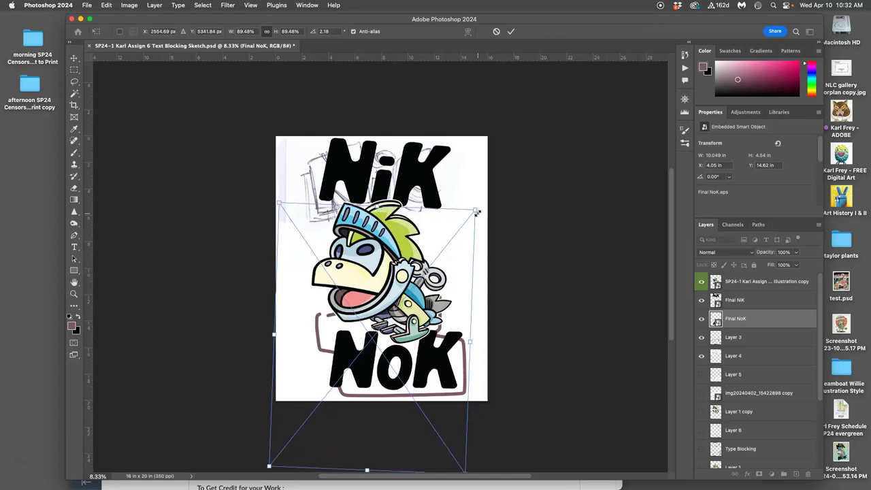
pyautogui.press('Up')
pyautogui.press('Up')
pyautogui.press('Up')
pyautogui.press('Up')
pyautogui.press('Up')
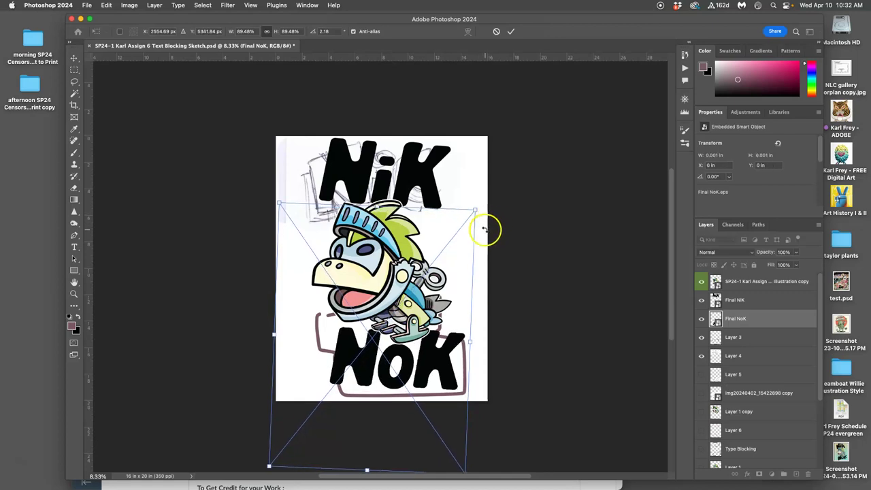
pyautogui.press('Return')
# Show and hide Layer 1 copy's sketch, then move a layer up in the Layers panel
pyautogui.scroll(-5, 750, 347)
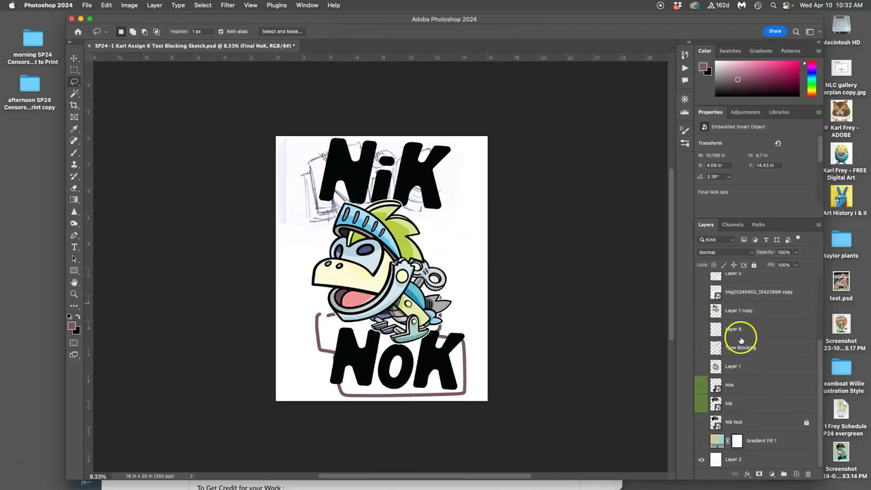
pyautogui.click(702, 310)
pyautogui.click(704, 311)
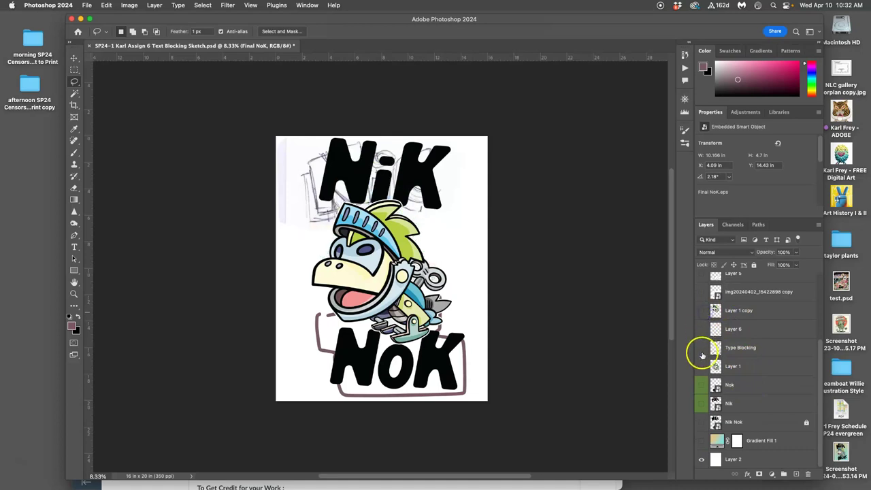
pyautogui.scroll(5, 734, 383)
pyautogui.moveTo(734, 318); pyautogui.dragTo(732, 283)
# Scale the knight illustration to about 77% and raise it slightly between NiK and NoK
pyautogui.press('super+t')
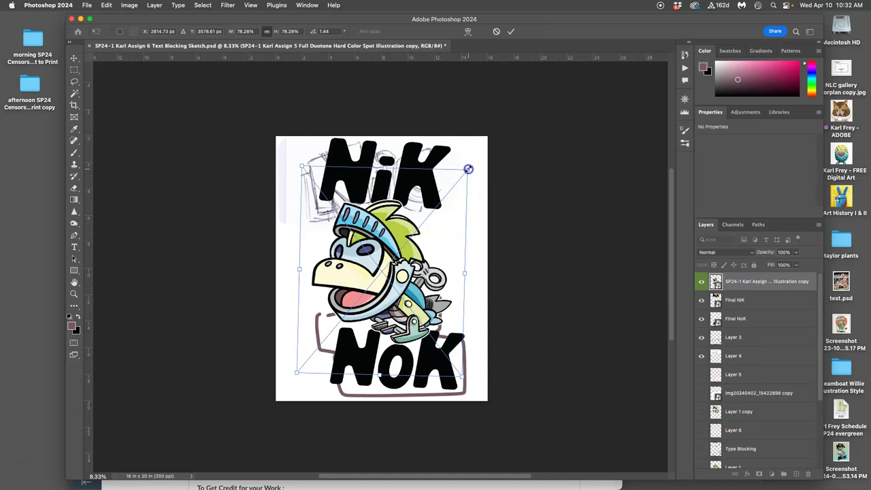
pyautogui.moveTo(466, 171); pyautogui.dragTo(464, 173)
pyautogui.moveTo(406, 257); pyautogui.dragTo(408, 256)
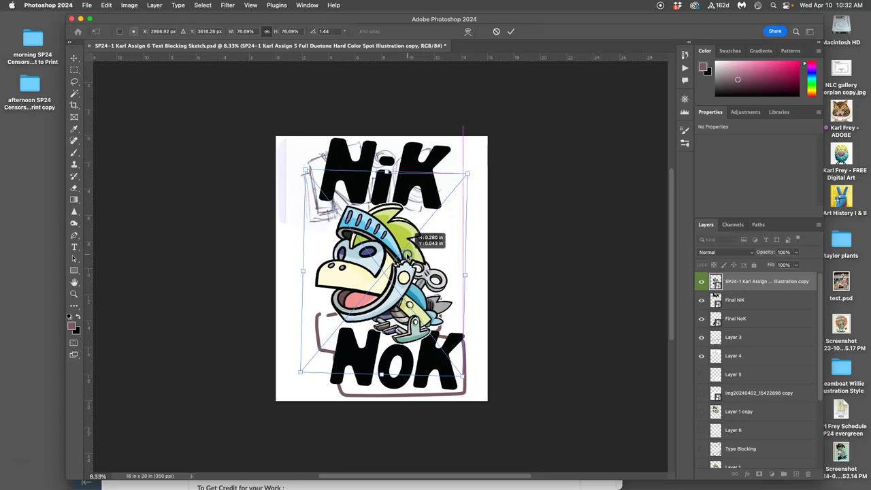
pyautogui.moveTo(407, 254); pyautogui.dragTo(407, 251)
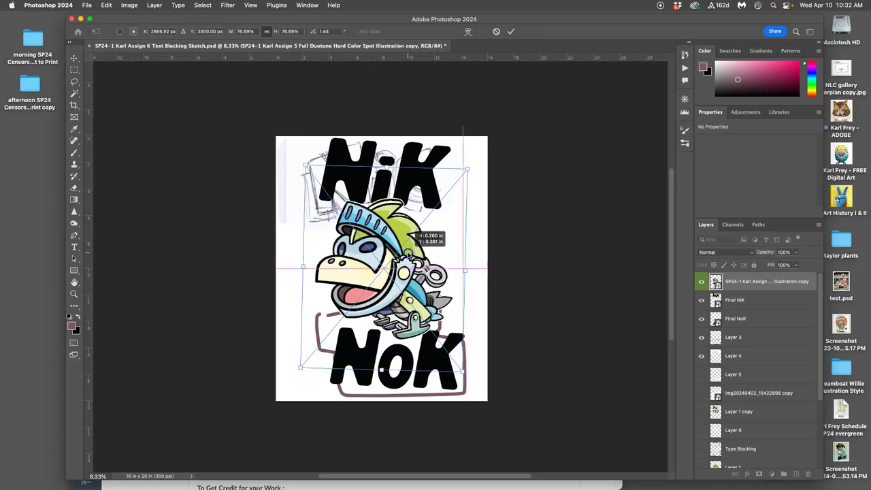
pyautogui.moveTo(407, 253); pyautogui.dragTo(407, 253)
pyautogui.click(459, 348)
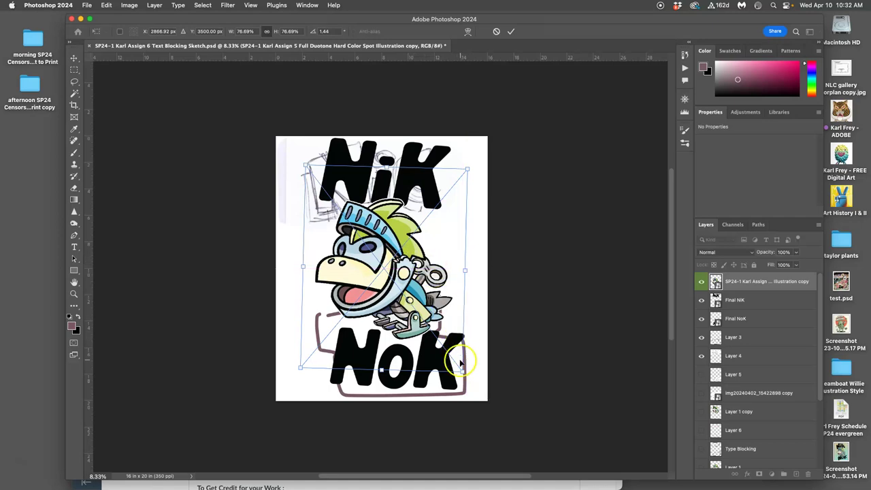
pyautogui.moveTo(463, 370); pyautogui.dragTo(463, 371)
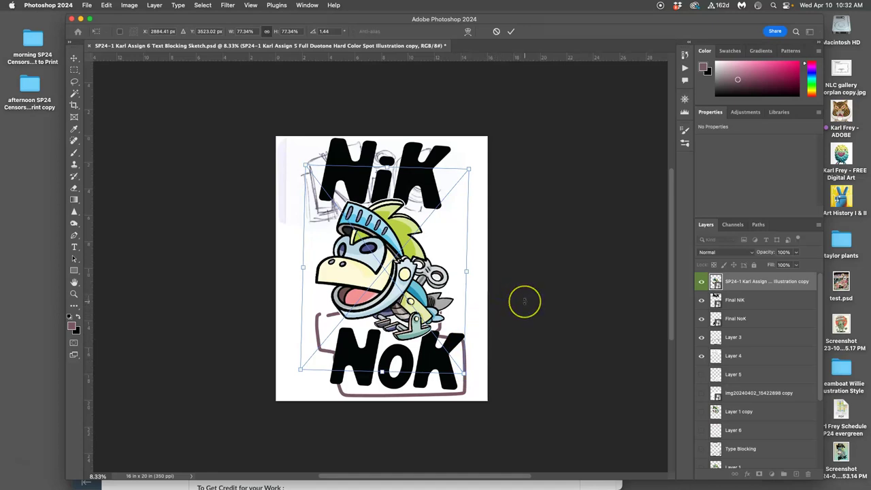
pyautogui.press('Return')
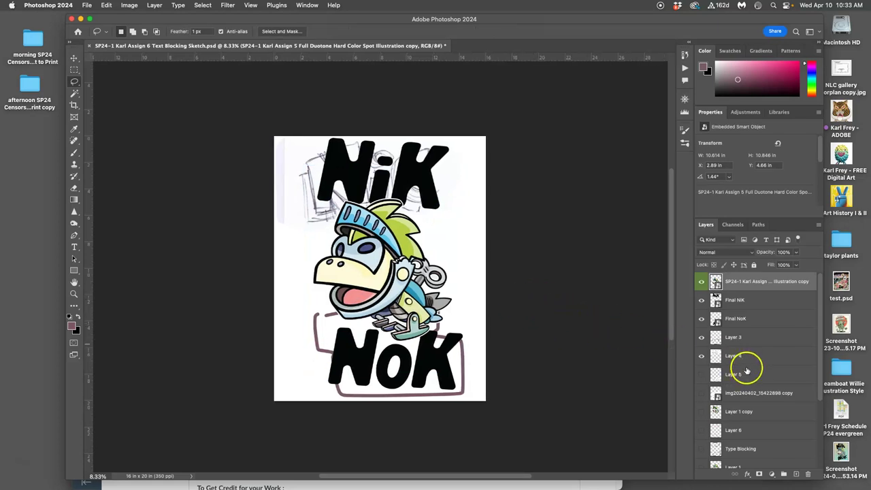
# Hide the Layer 4 and Layer 3 sketches, select both letterings with the knight, and shift them left and down
pyautogui.click(702, 355)
pyautogui.click(702, 337)
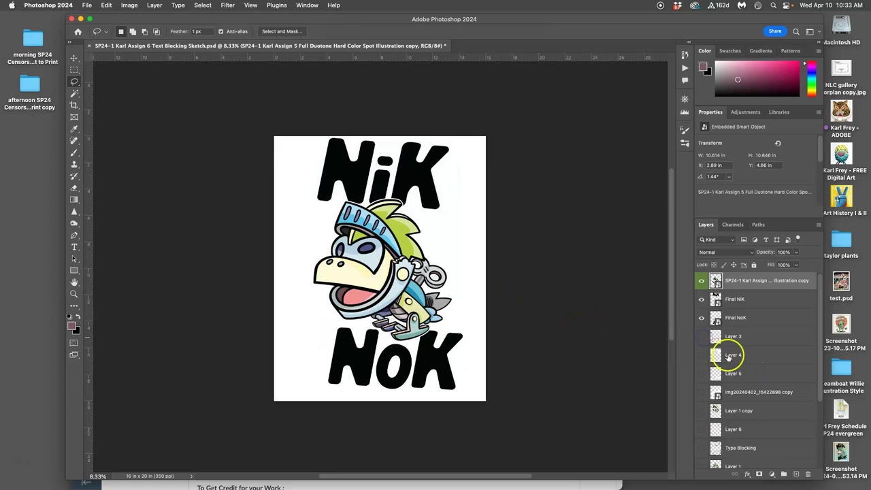
pyautogui.keyDown('shift'); pyautogui.click(749, 317); pyautogui.keyUp('shift')
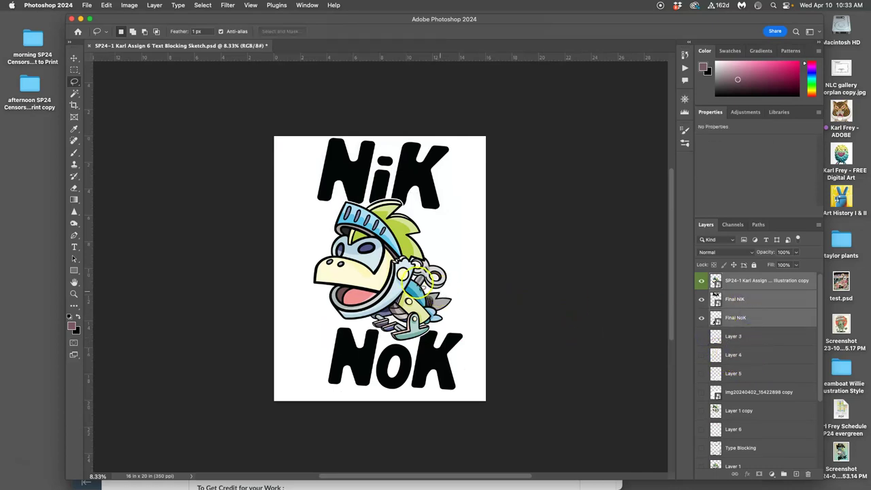
pyautogui.moveTo(409, 279); pyautogui.dragTo(489, 284)
pyautogui.click(74, 59)
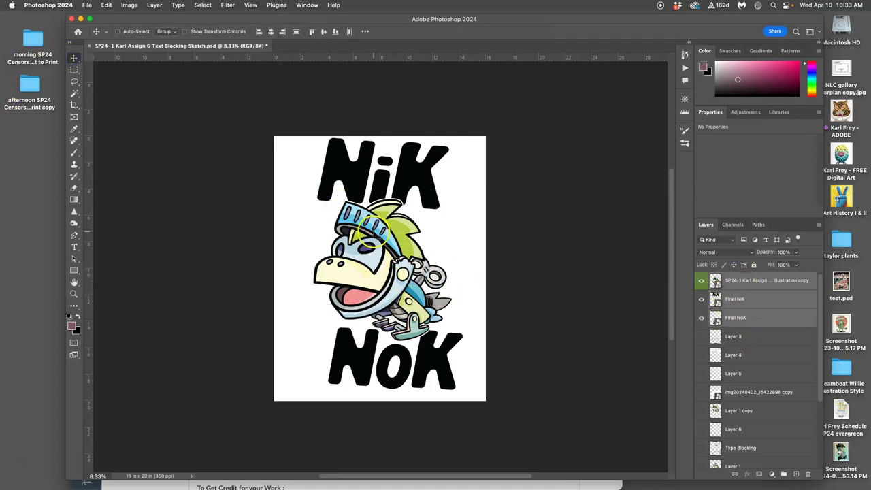
pyautogui.moveTo(374, 230); pyautogui.dragTo(367, 234)
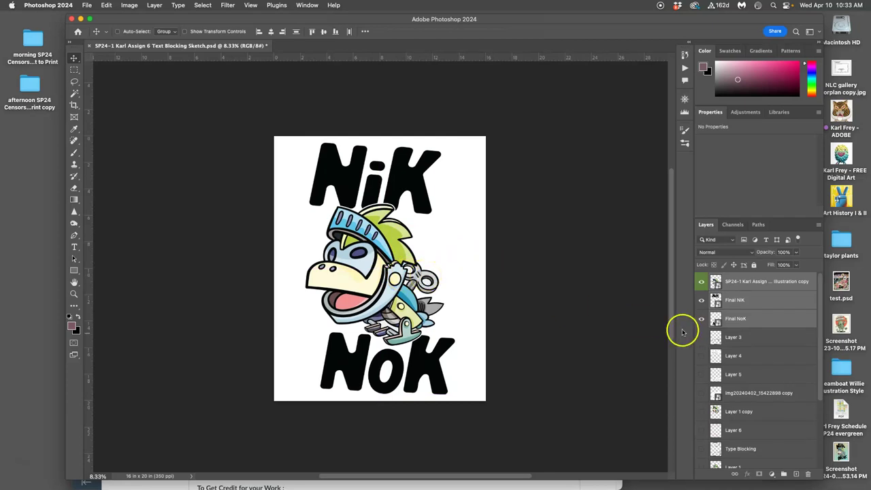
# Give the knight illustration layer a 32 px, Outside, white Stroke layer style
pyautogui.doubleClick(751, 284)
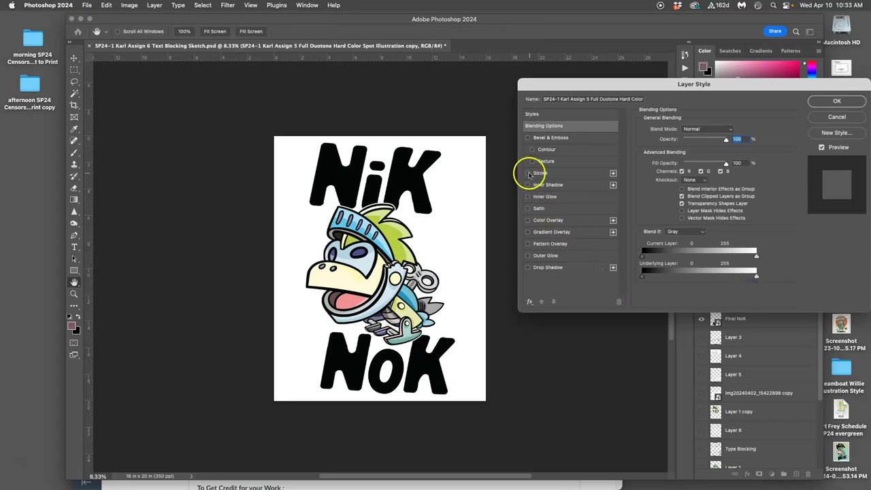
pyautogui.click(527, 174)
pyautogui.click(537, 175)
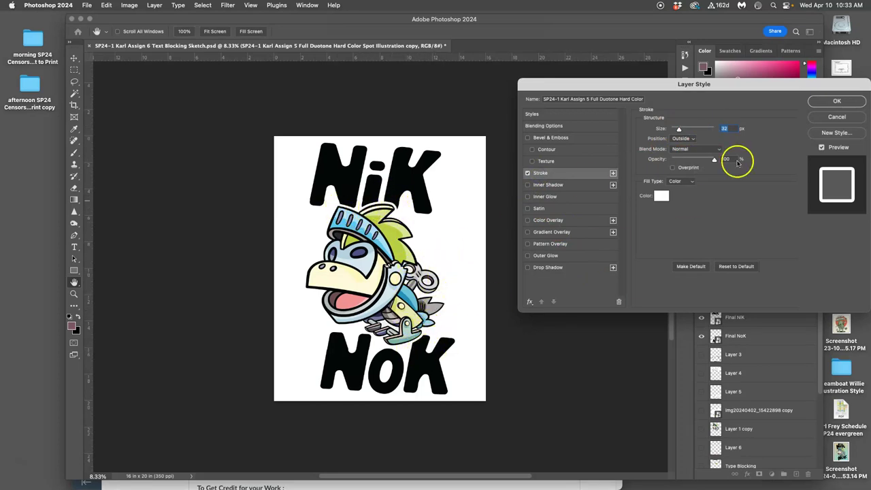
pyautogui.click(836, 101)
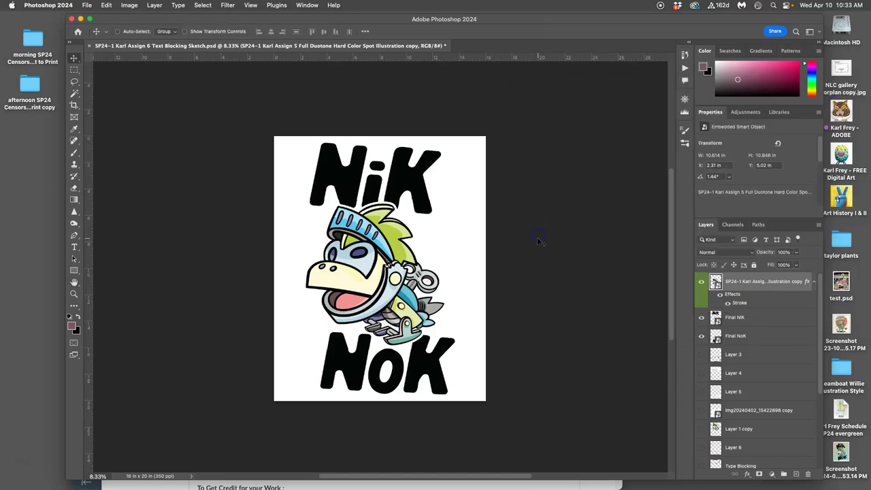
# Turn on the Gradient Fill 1 background layer
pyautogui.scroll(-5, 761, 363)
pyautogui.click(702, 440)
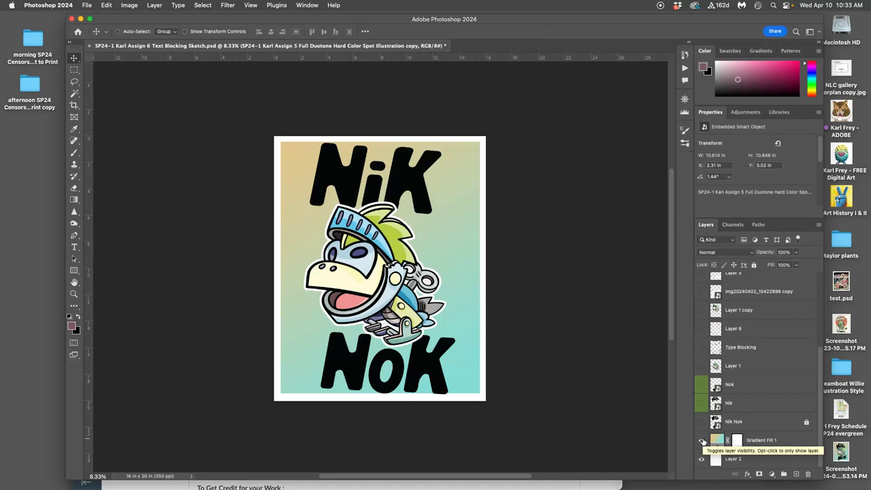
pyautogui.scroll(5, 744, 379)
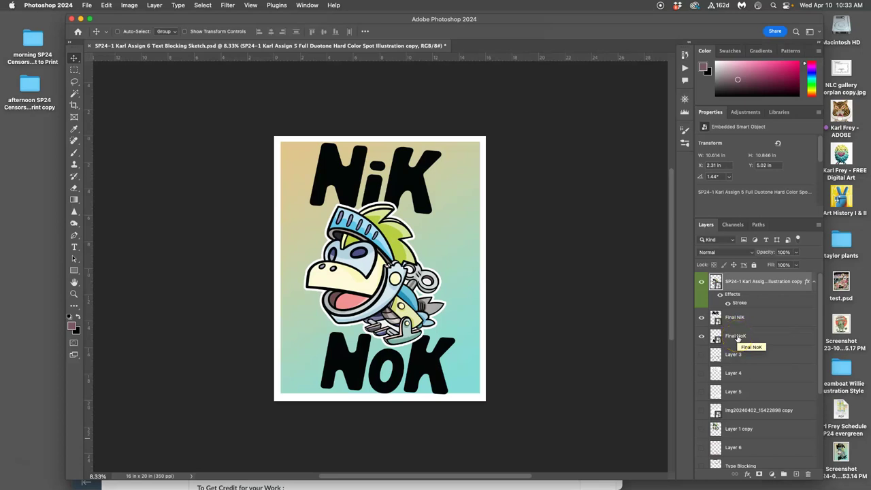
# Scale Final NiK and Final NoK to about 103.5%, raise them slightly and tilt them about 0.95°
pyautogui.keyDown('shift'); pyautogui.click(735, 335); pyautogui.keyUp('shift')
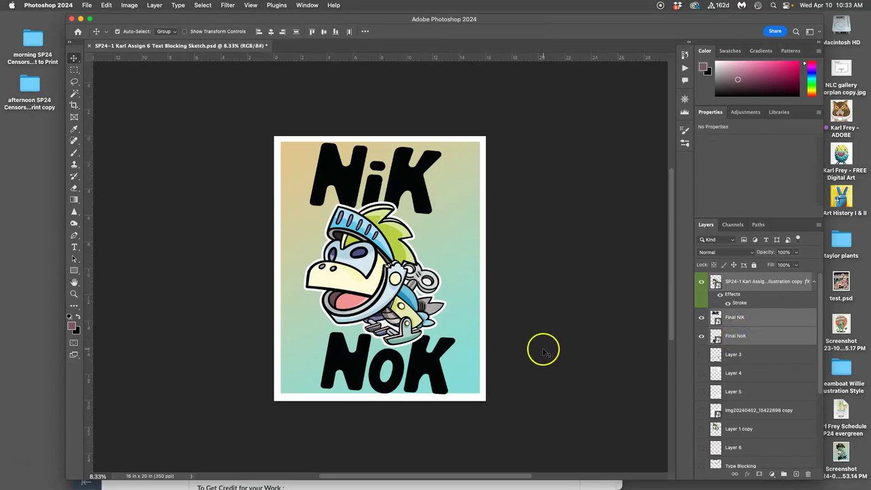
pyautogui.press('super+t')
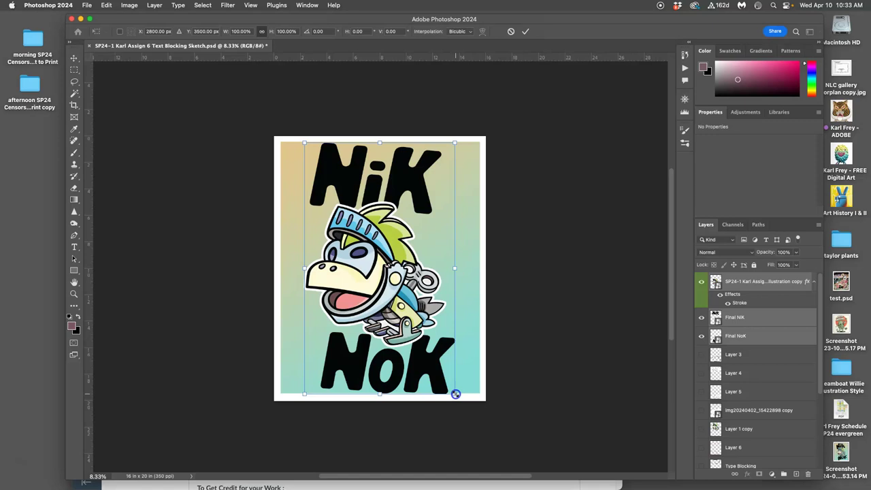
pyautogui.moveTo(455, 395); pyautogui.dragTo(457, 398)
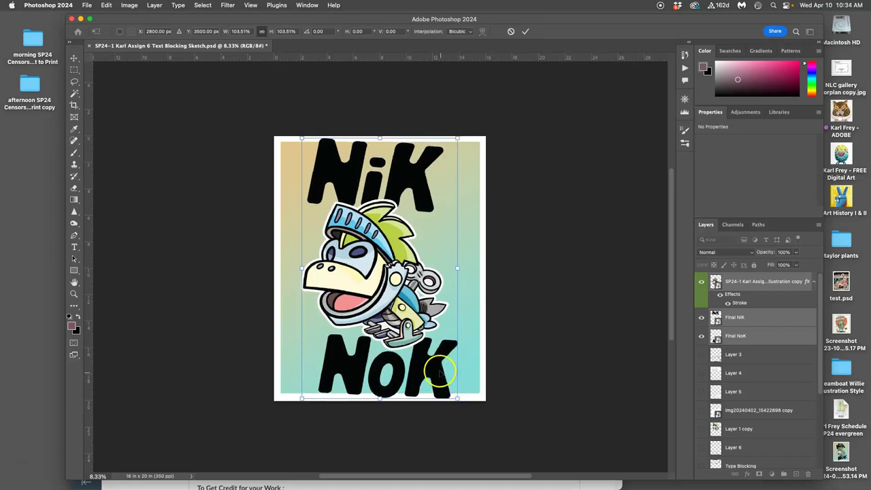
pyautogui.moveTo(439, 368); pyautogui.dragTo(440, 368)
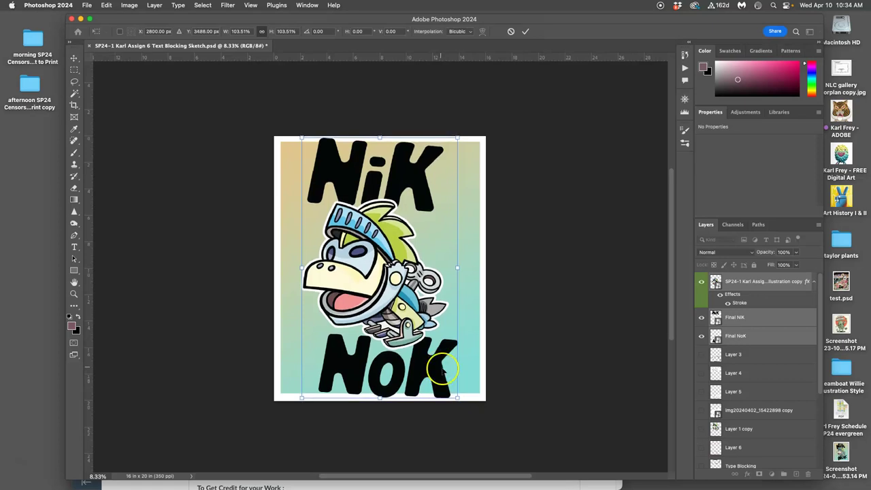
pyautogui.moveTo(469, 397); pyautogui.dragTo(467, 396)
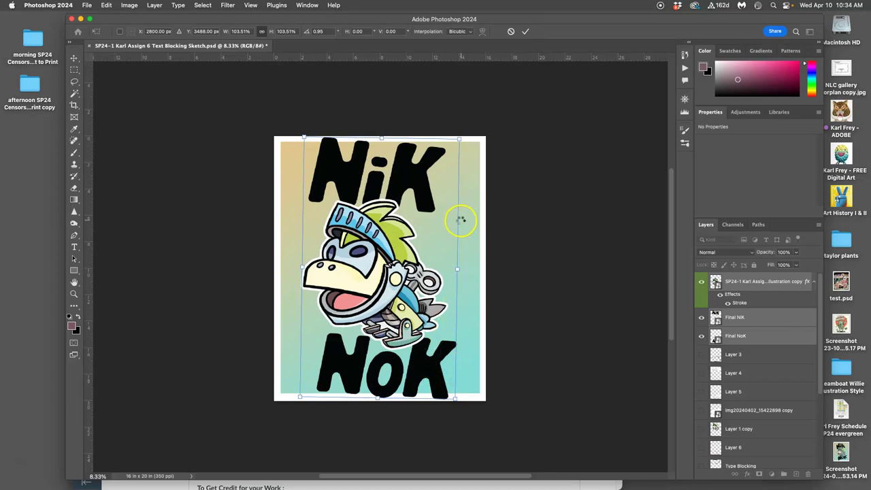
pyautogui.press('Return')
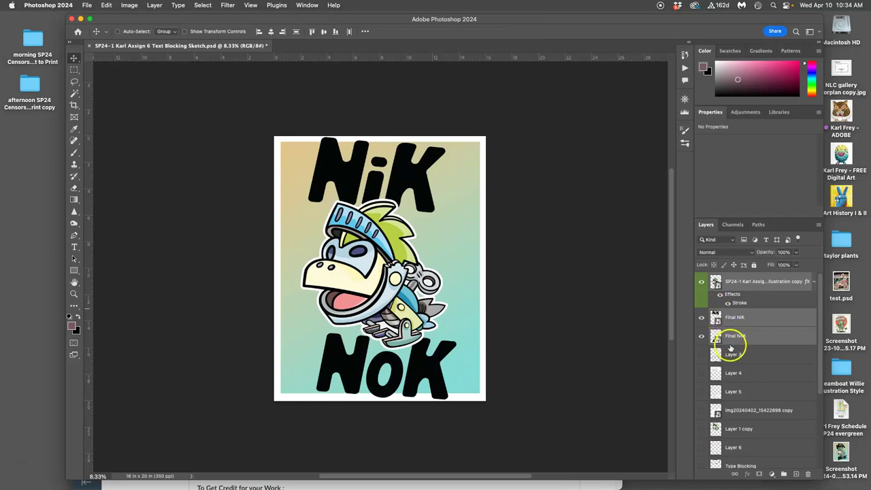
# Hide Gradient Fill 1 and the character illustration layer, leaving only the black lettering
pyautogui.scroll(-4, 731, 354)
pyautogui.click(700, 441)
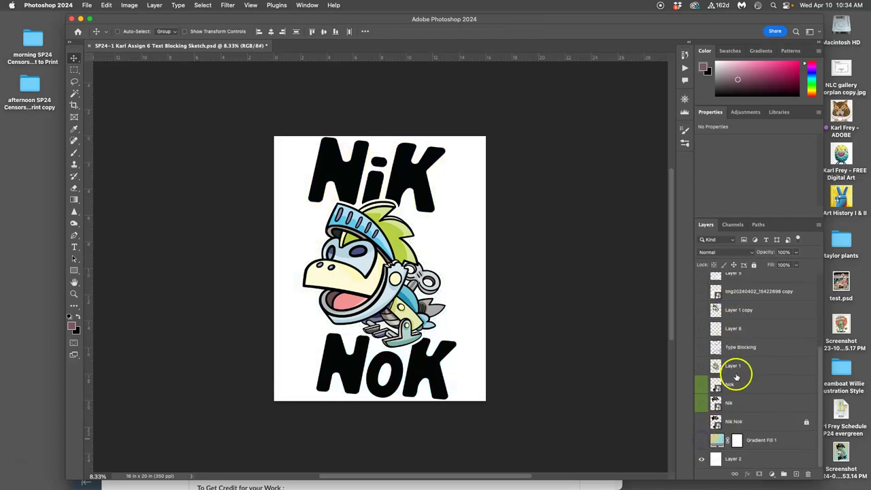
pyautogui.scroll(4, 735, 377)
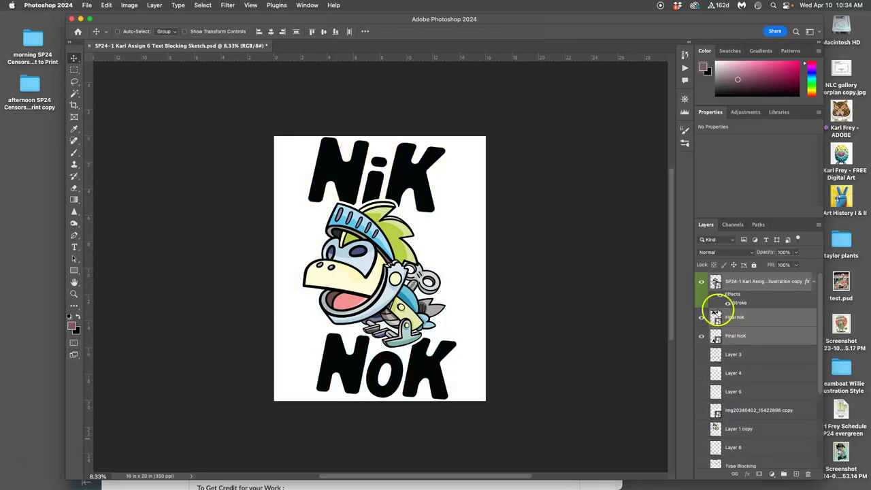
pyautogui.click(701, 281)
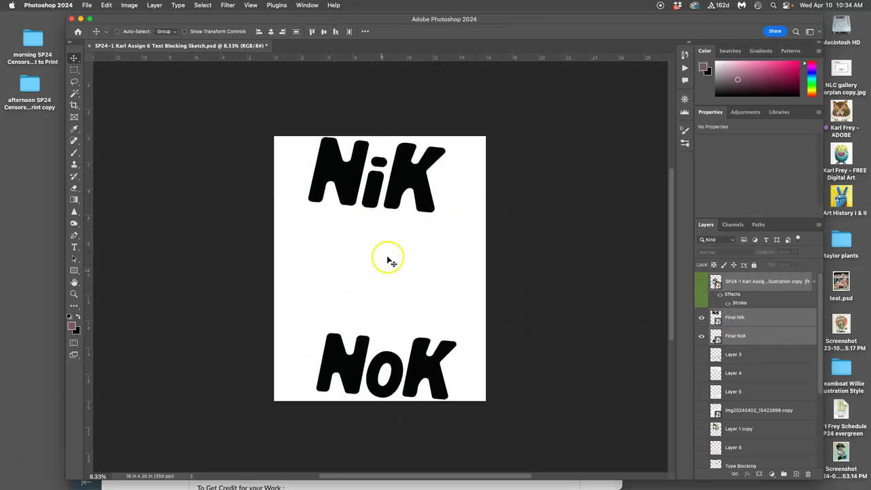
# Cancel Save As, then capture a zoomed-in Cmd+Shift+4 screenshot of the NiK NoK lettering
pyautogui.click(87, 7)
pyautogui.click(111, 104)
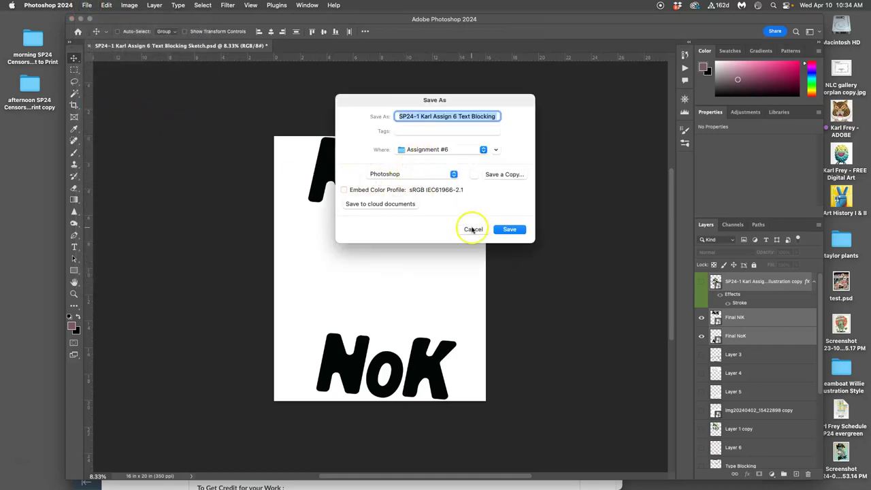
pyautogui.click(473, 229)
pyautogui.press('super+equal')
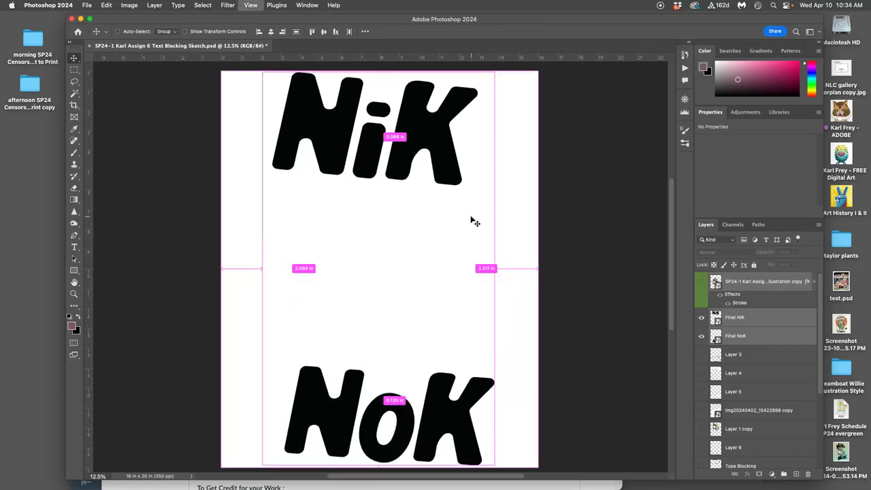
pyautogui.click(474, 205)
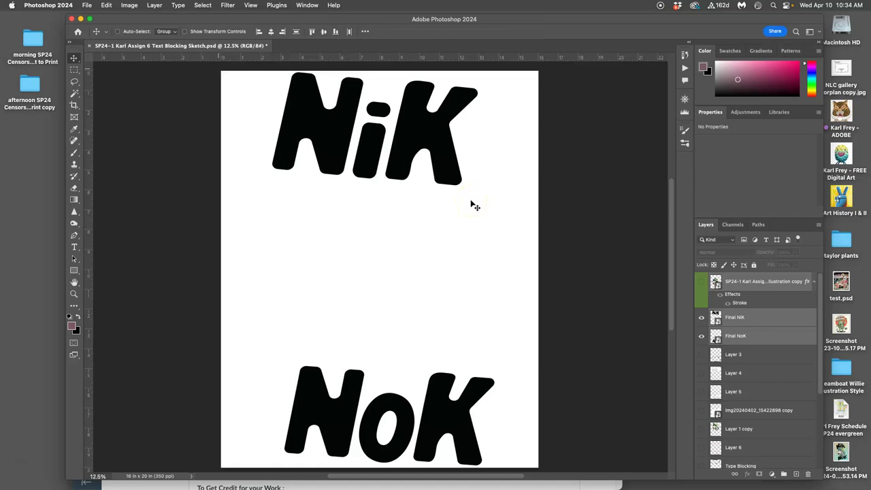
pyautogui.moveTo(474, 205); pyautogui.dragTo(541, 471)
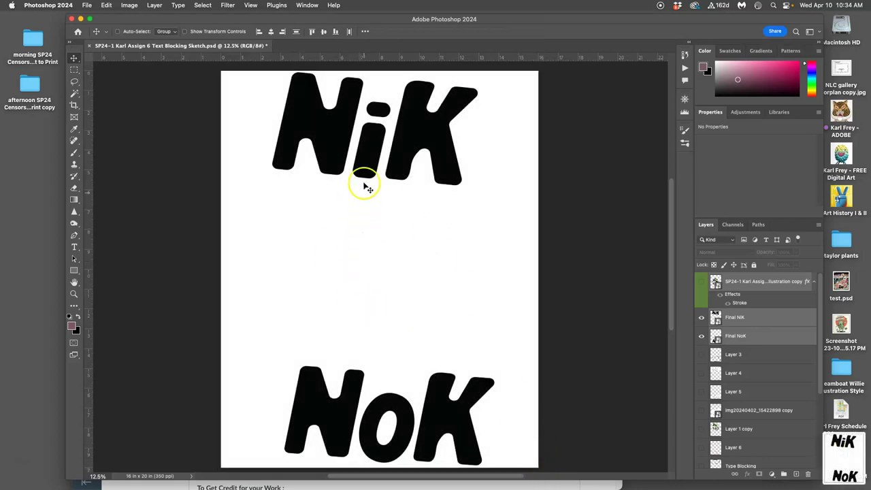
# Zoom Photoshop out, then open the example discussion post in Canvas for editing
pyautogui.press('super+minus')
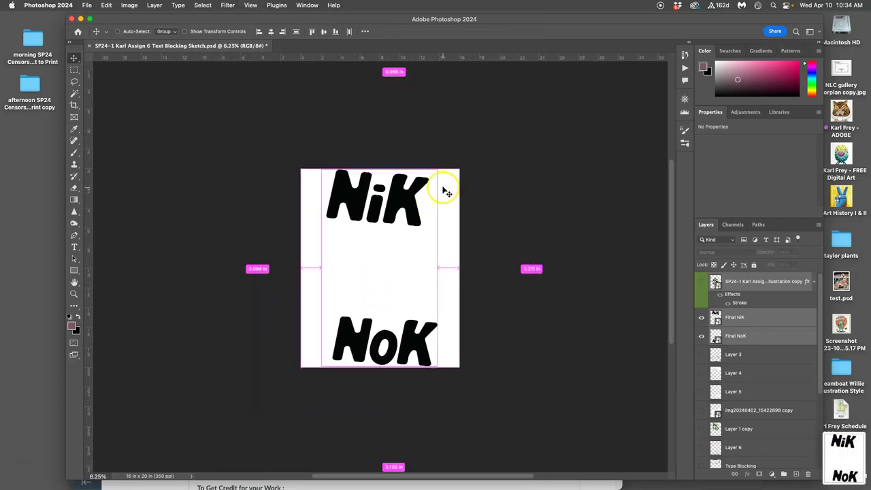
pyautogui.click(176, 480)
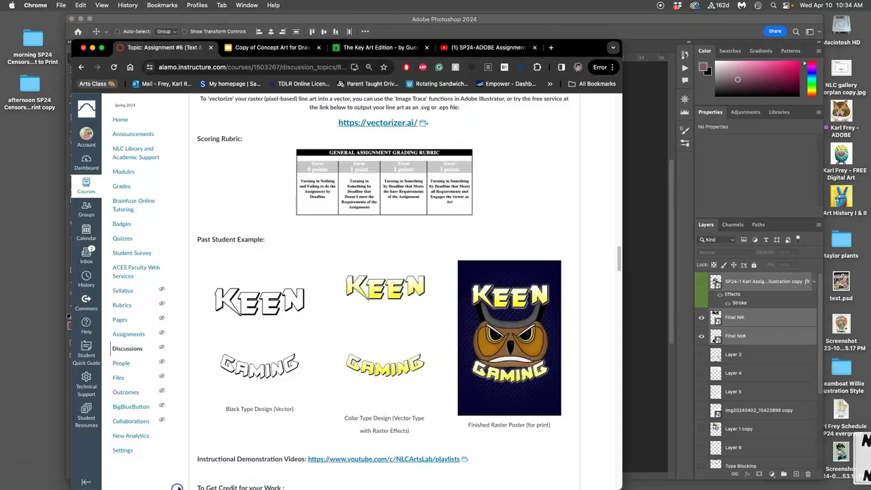
pyautogui.scroll(-10, 476, 225)
pyautogui.scroll(-2, 439, 249)
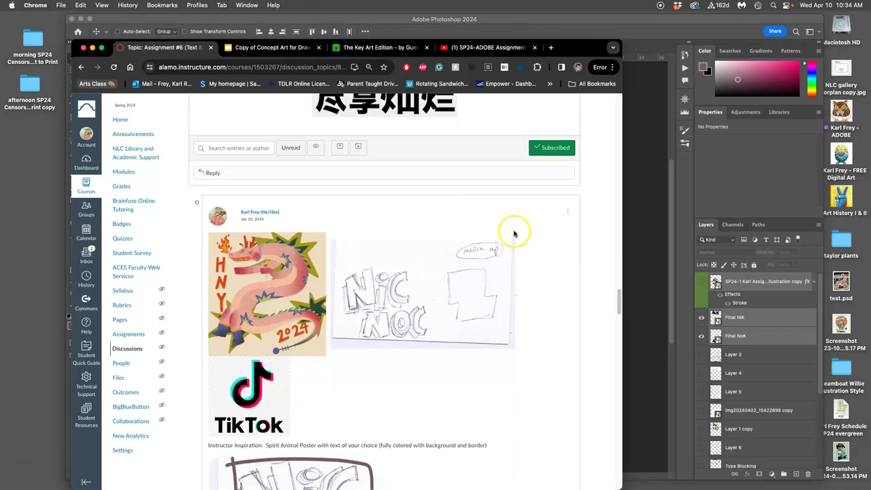
pyautogui.click(567, 212)
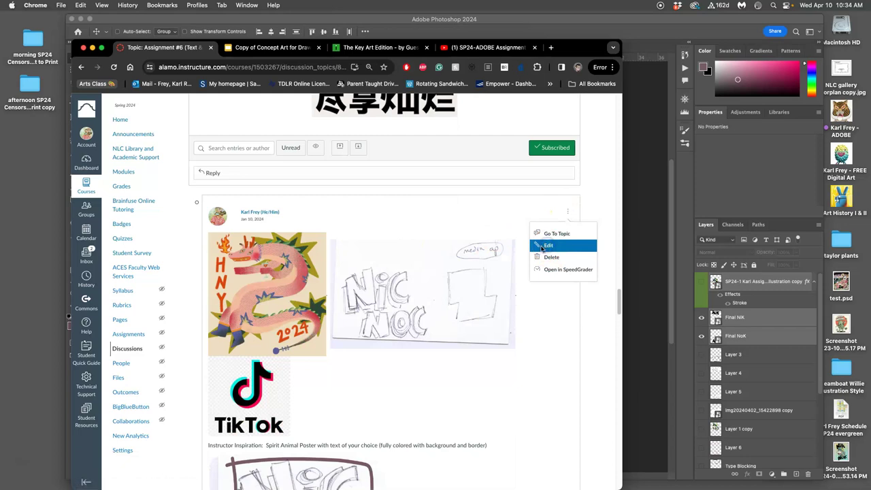
pyautogui.click(549, 247)
pyautogui.scroll(-15, 368, 296)
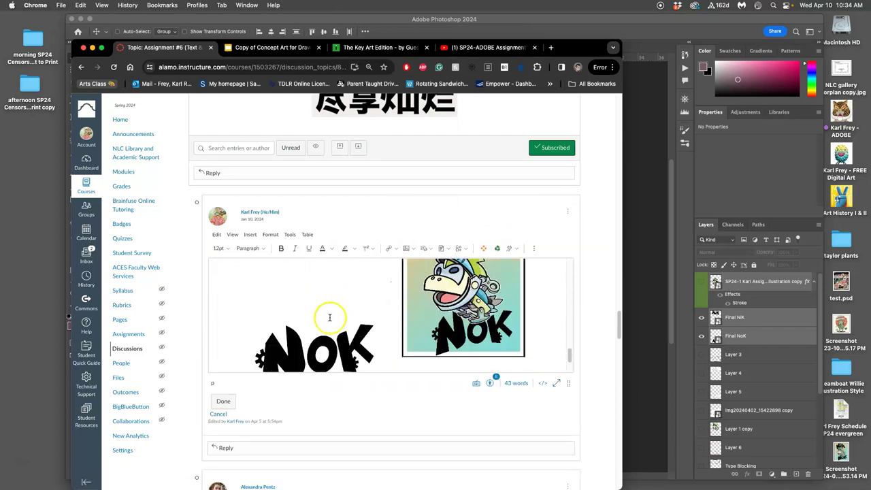
# Enlarge the post editor and delete the black Nik and colour Nik/Nok images
pyautogui.click(327, 328)
pyautogui.press('super+minus')
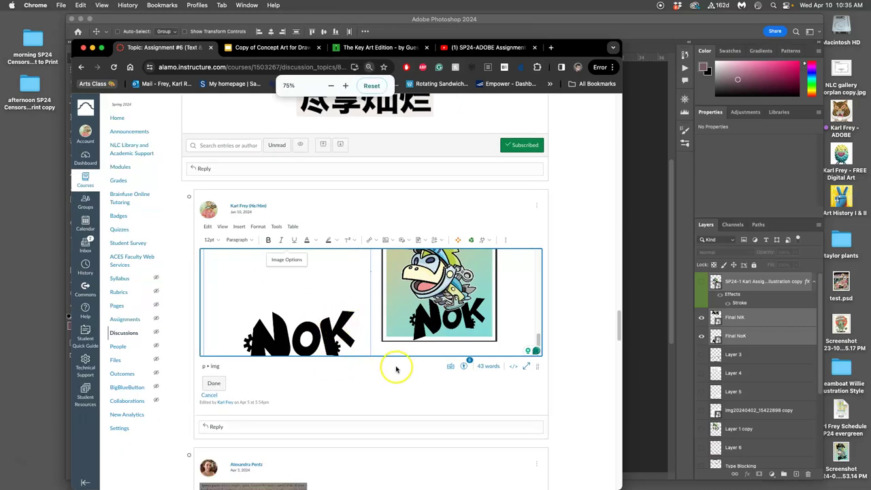
pyautogui.moveTo(536, 365); pyautogui.dragTo(537, 485)
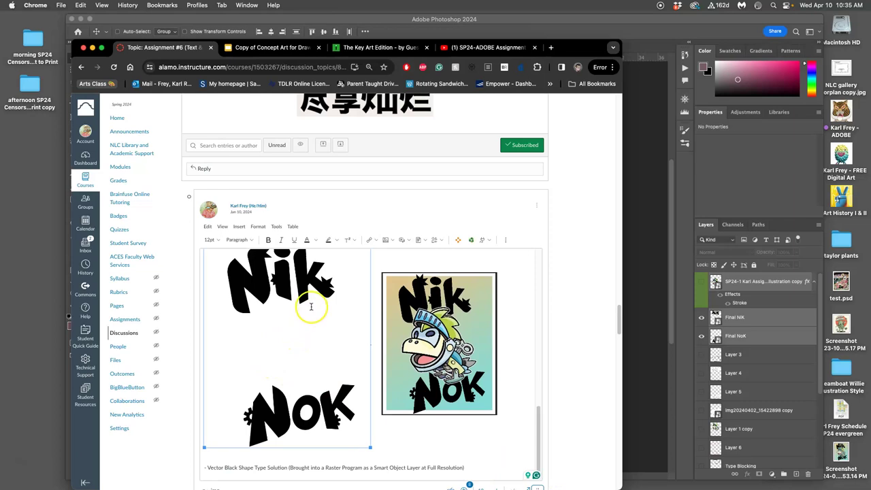
pyautogui.scroll(3, 311, 307)
pyautogui.click(312, 334)
pyautogui.press('BackSpace')
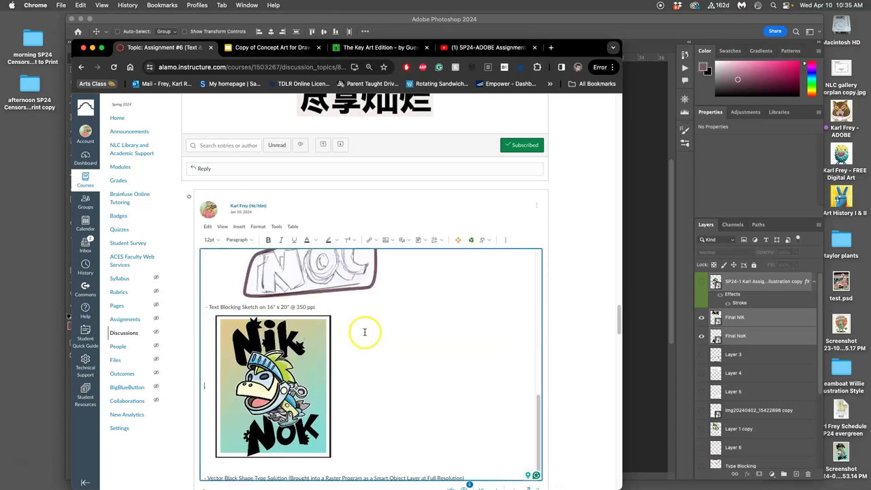
pyautogui.press('BackSpace')
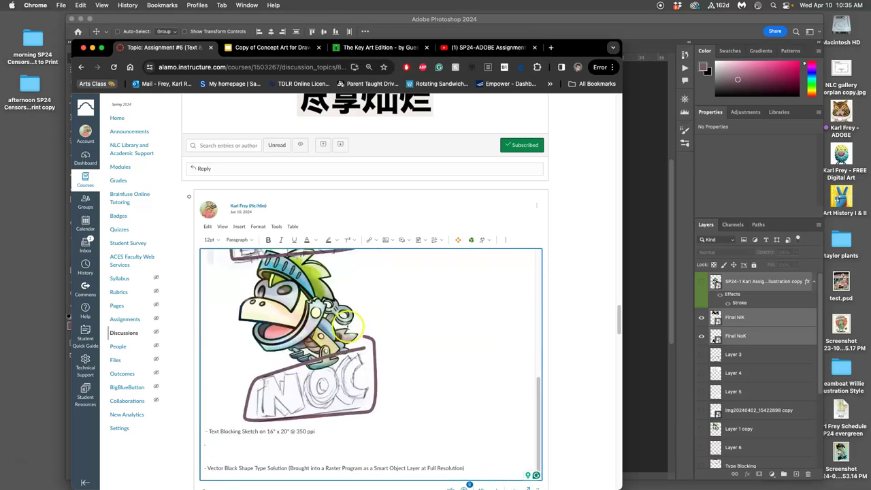
# Drop the desktop lettering screenshot into the post and shrink it
pyautogui.press('F11')
pyautogui.click(671, 213)
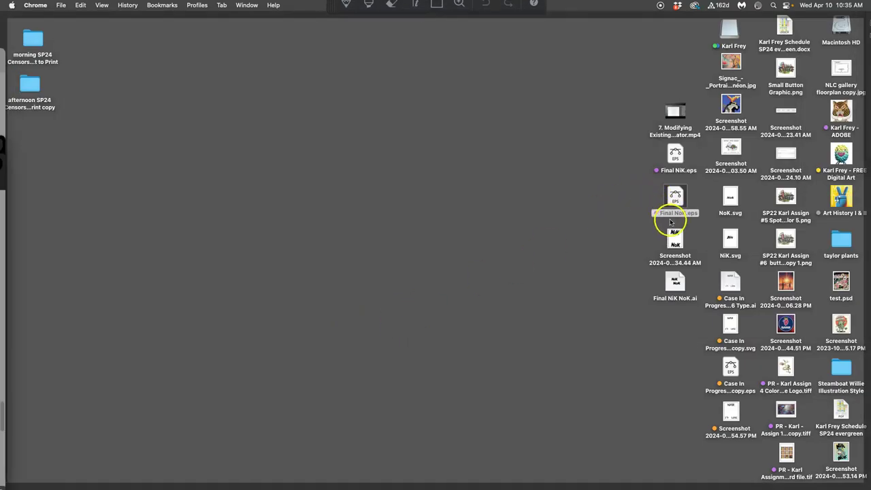
pyautogui.moveTo(674, 238); pyautogui.dragTo(212, 445)
pyautogui.press('F11')
pyautogui.scroll(-3, 281, 373)
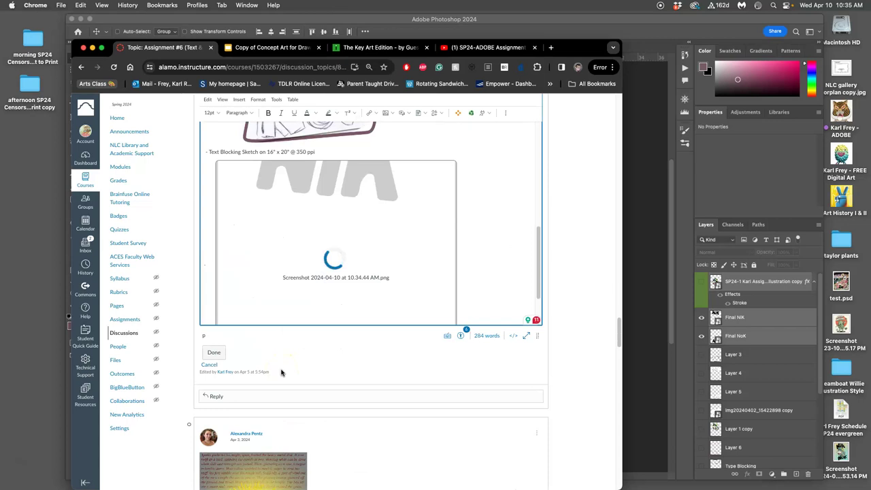
pyautogui.click(402, 236)
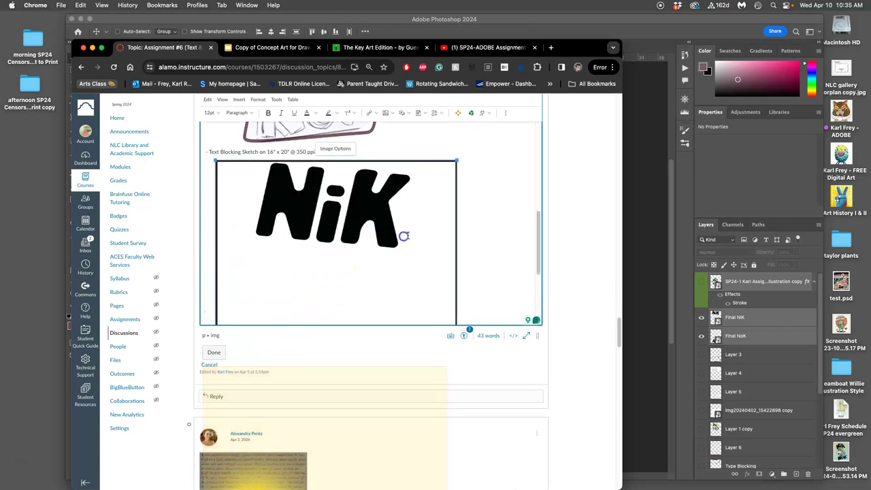
pyautogui.click(460, 236)
pyautogui.click(426, 214)
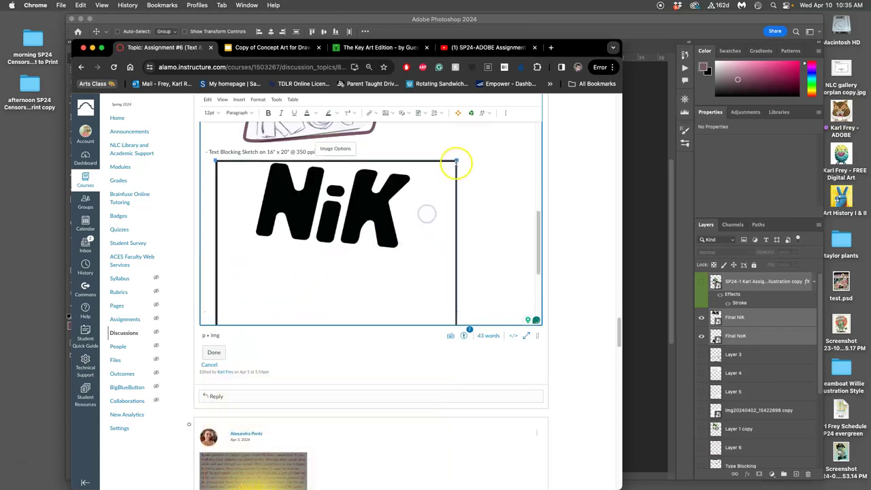
pyautogui.moveTo(456, 162)
pyautogui.mouseDown()
pyautogui.moveTo(336, 203)
pyautogui.moveTo(347, 199)
pyautogui.mouseUp()
pyautogui.scroll(5, 376, 198)
pyautogui.scroll(-5, 376, 199)
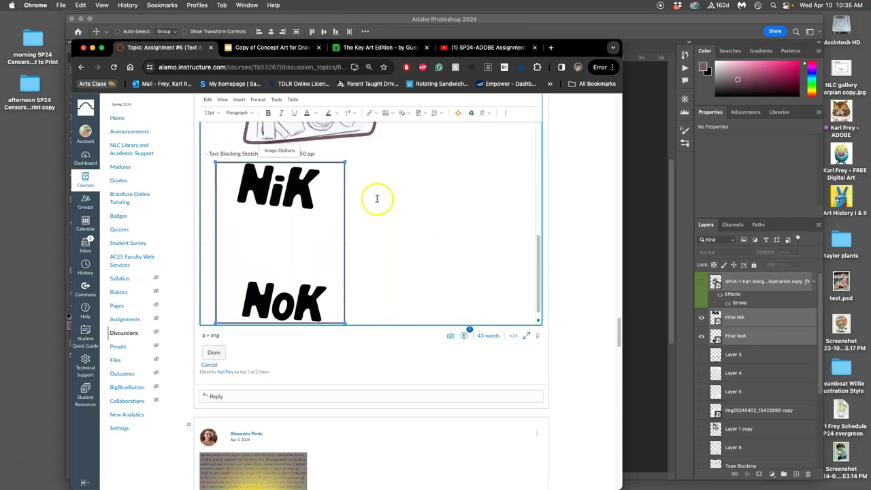
# Duplicate the Black caption line below it and change the copy's wording to 'Color'
pyautogui.click(387, 227)
pyautogui.scroll(-1, 383, 248)
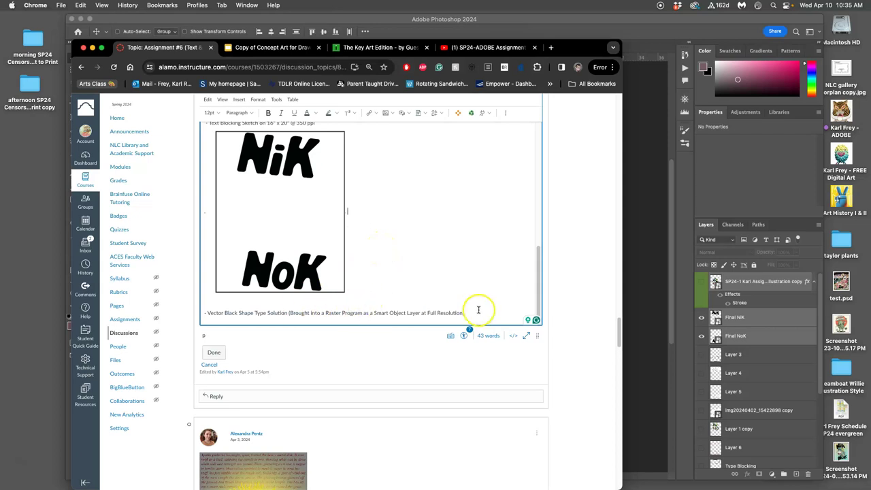
pyautogui.moveTo(466, 313); pyautogui.dragTo(224, 311)
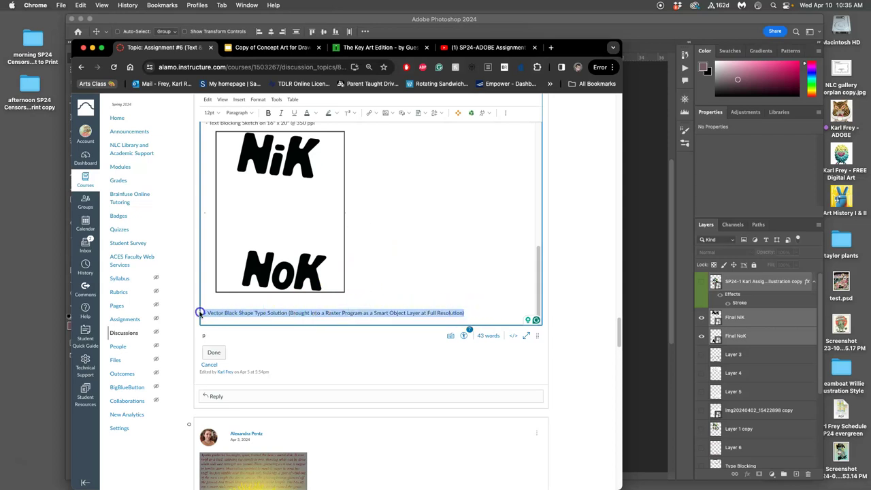
pyautogui.click(467, 314)
pyautogui.press('super+shift+8')
pyautogui.press('Return')
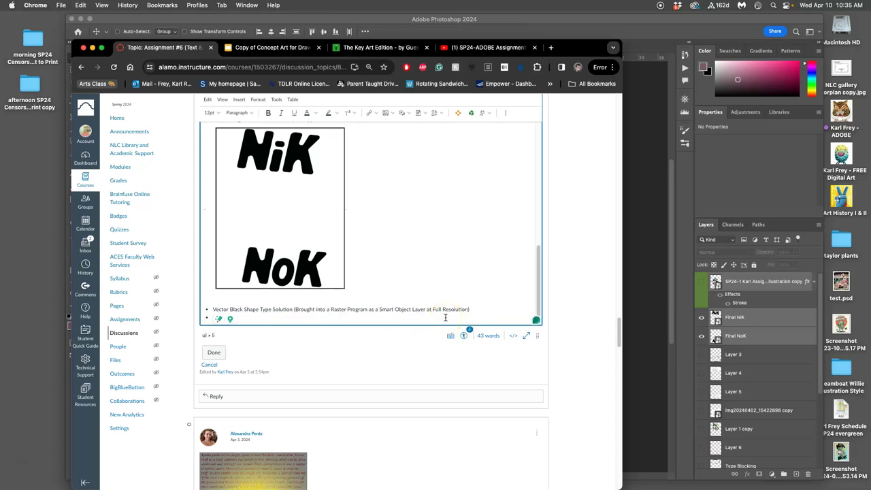
pyautogui.press('super+shift+8')
pyautogui.press('Return')
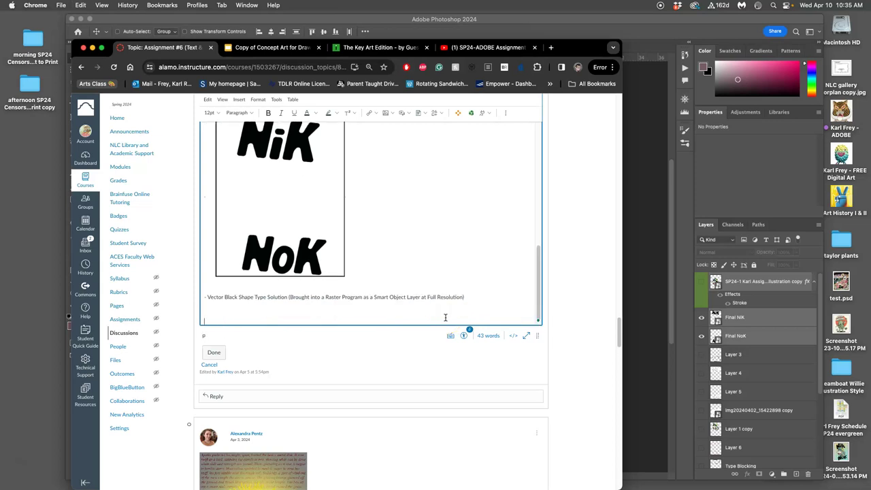
pyautogui.write('- Vector Black Shape Type Solution (Brought into a Raster Program as a Smart Object Layer at Full Resolution)')
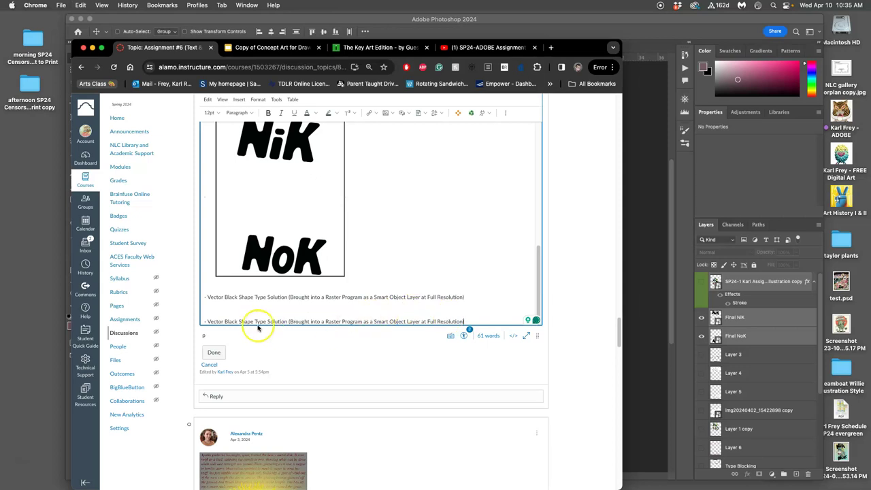
pyautogui.moveTo(235, 322)
pyautogui.mouseDown()
pyautogui.moveTo(470, 330)
pyautogui.moveTo(227, 313)
pyautogui.mouseUp()
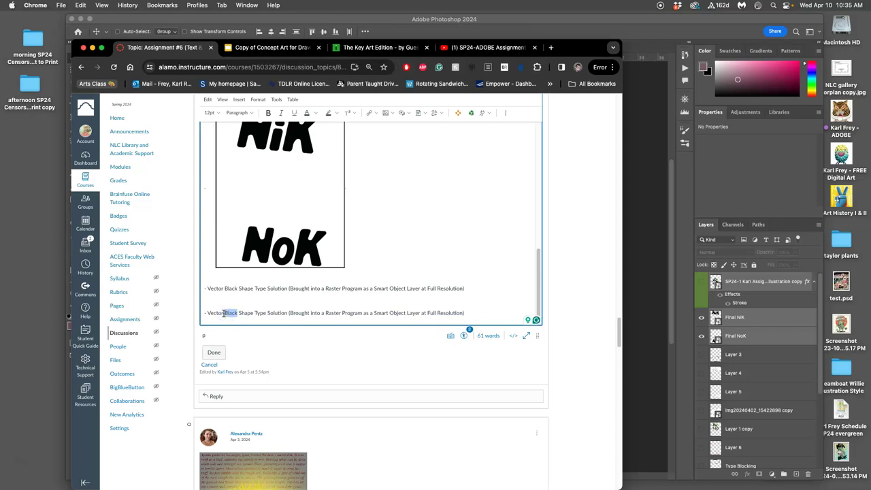
pyautogui.write('Color')
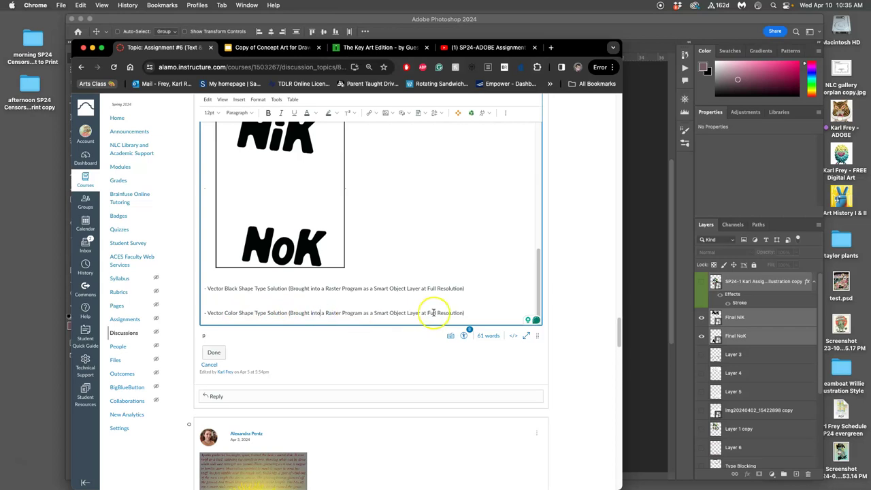
pyautogui.click(462, 312)
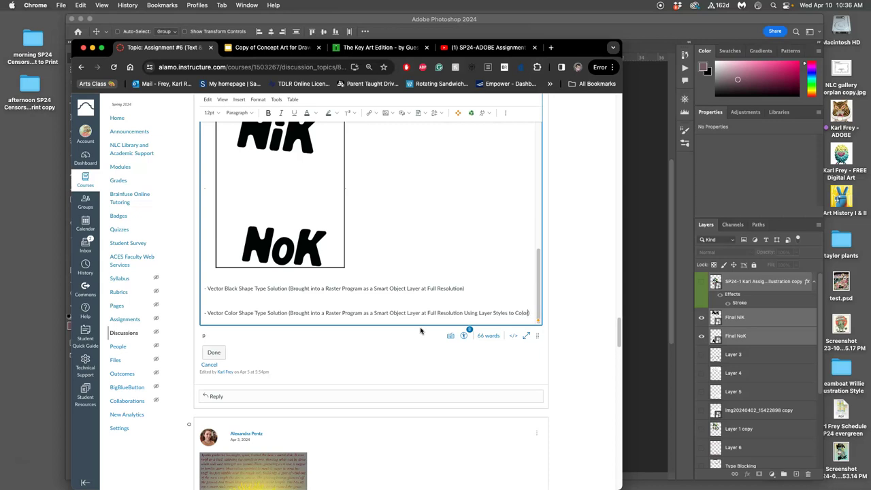
# Save the edited reply and scroll through the discussion to check it
pyautogui.click(214, 352)
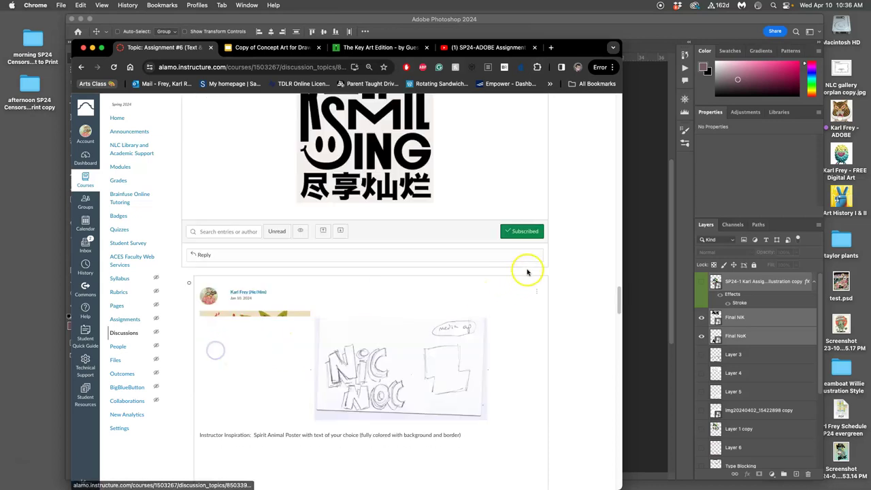
pyautogui.scroll(-5, 448, 317)
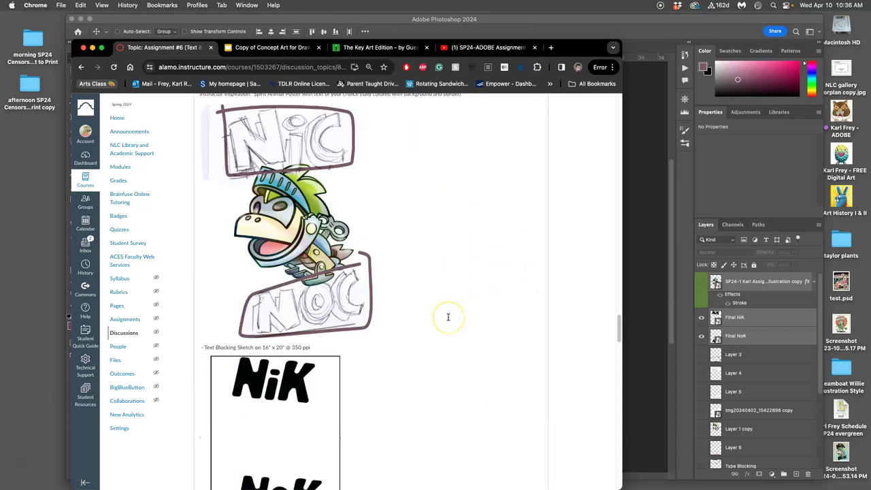
pyautogui.scroll(-3, 448, 317)
pyautogui.scroll(6, 447, 317)
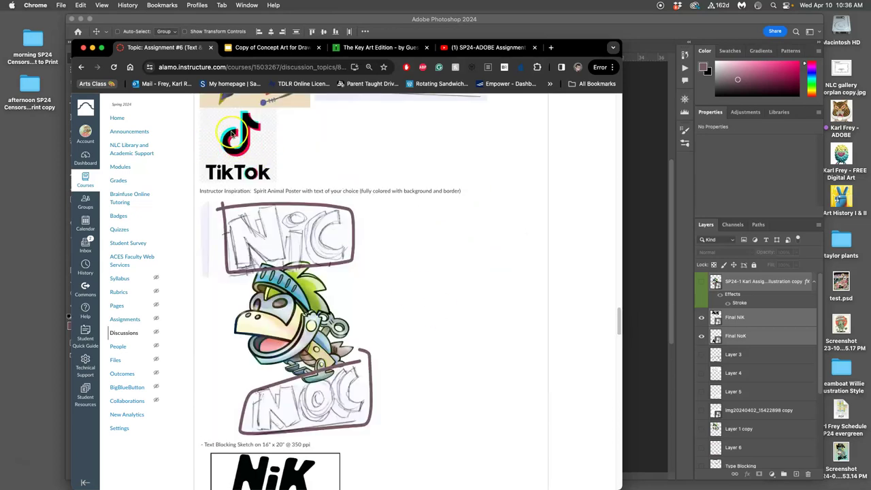
# Group the Final NiK and Final NoK layers and give Group 1 the Seafoam colour label
pyautogui.click(634, 198)
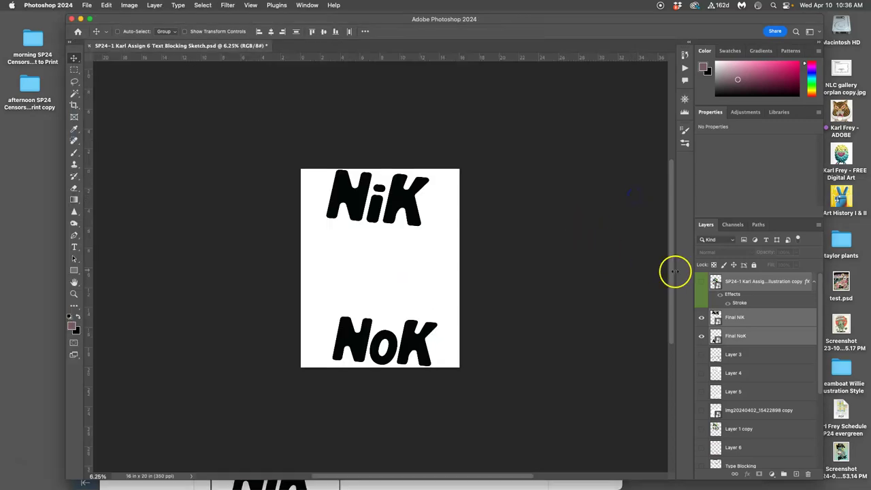
pyautogui.click(757, 315)
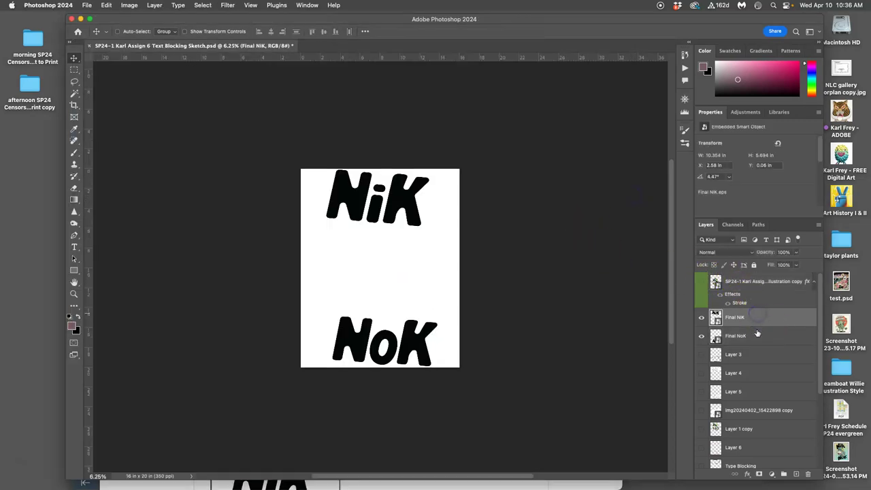
pyautogui.keyDown('shift'); pyautogui.click(758, 336); pyautogui.keyUp('shift')
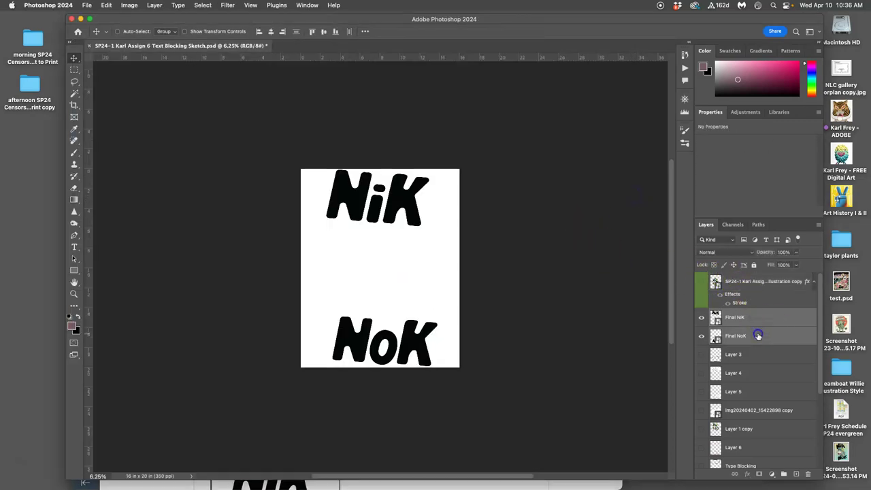
pyautogui.click(785, 473)
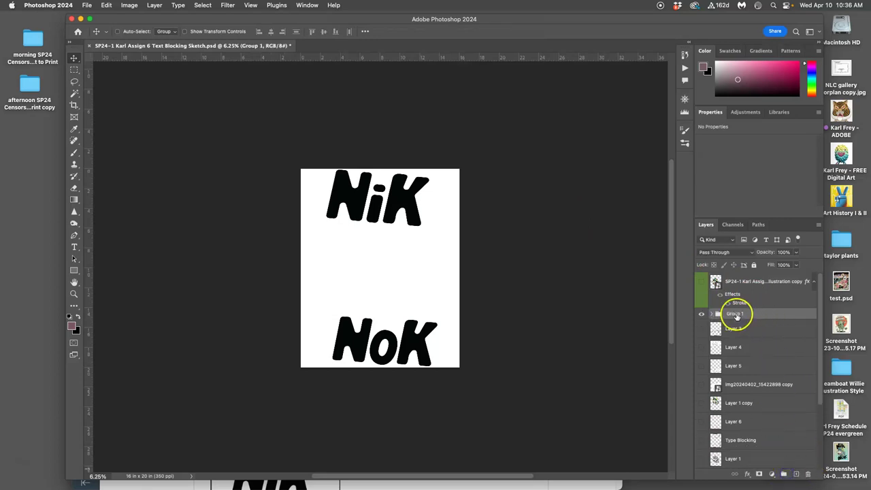
pyautogui.rightClick(703, 313)
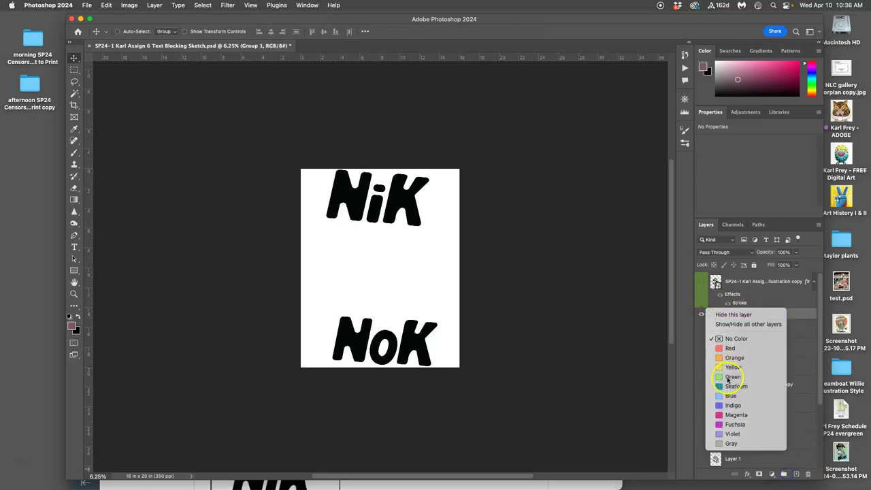
pyautogui.click(731, 386)
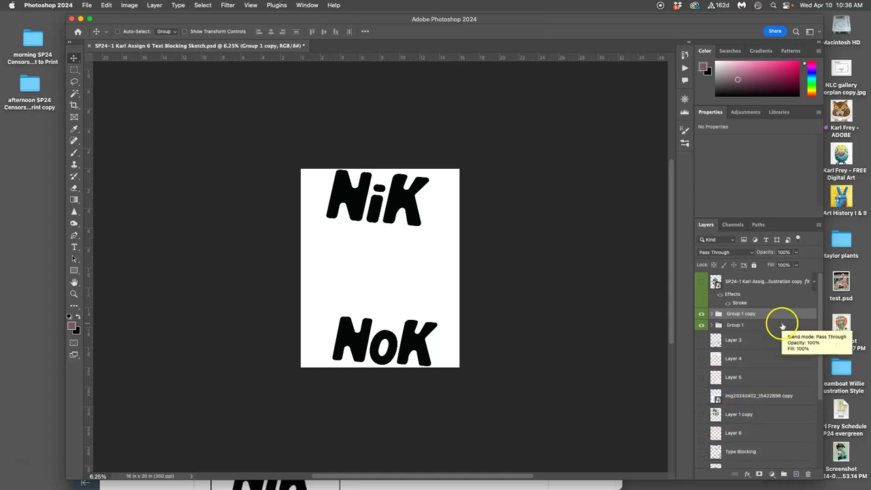
# Duplicate Group 1 and give the copy a magenta Color Overlay
pyautogui.hotkey('ctrl', 'j')
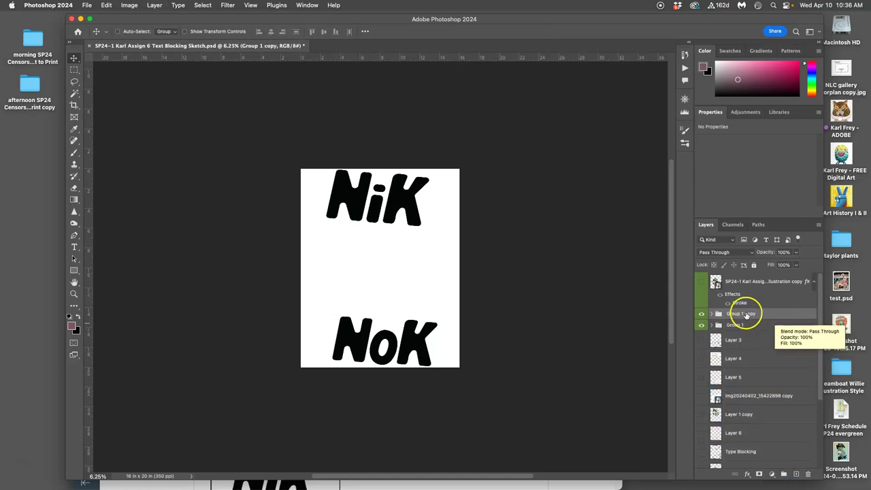
pyautogui.doubleClick(768, 314)
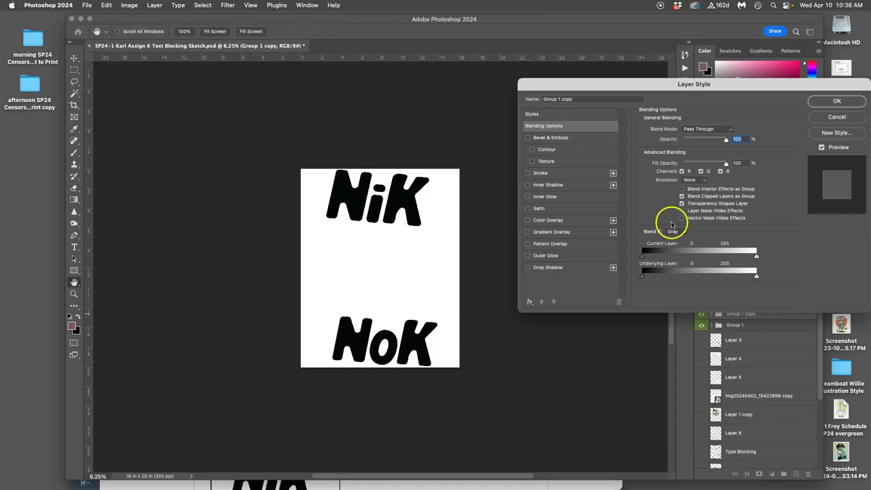
pyautogui.click(528, 220)
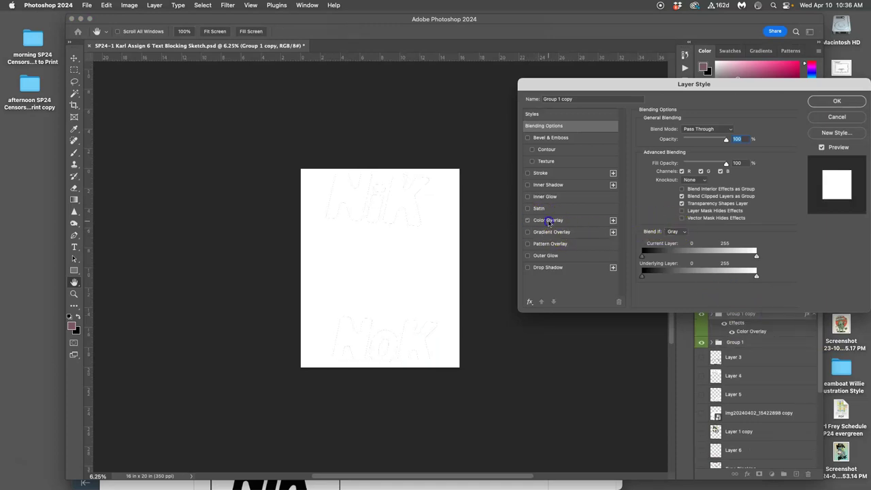
pyautogui.click(548, 221)
pyautogui.click(730, 130)
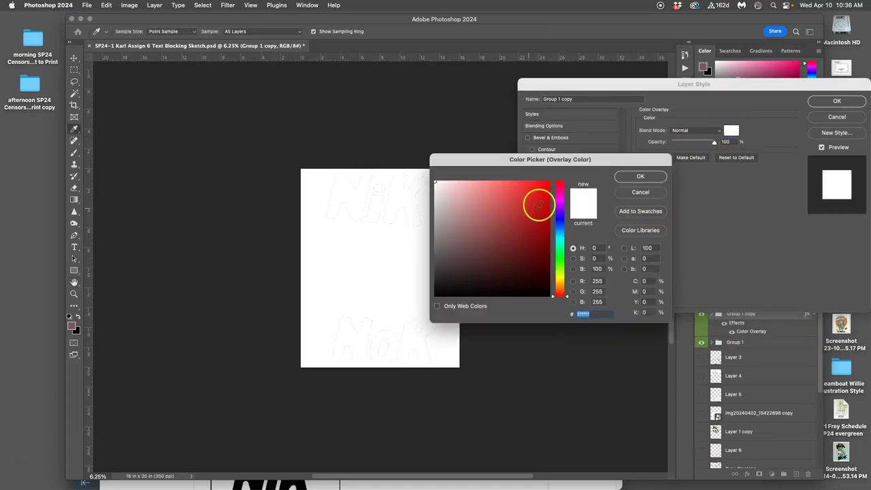
pyautogui.click(559, 199)
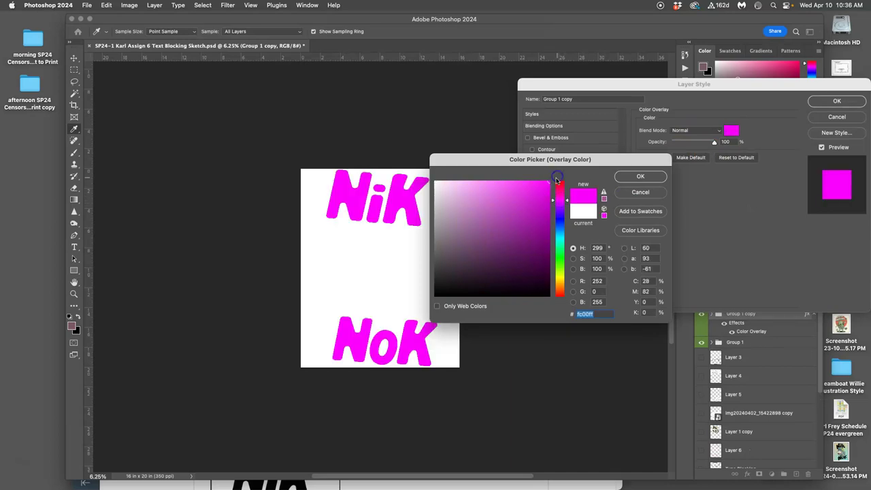
pyautogui.click(637, 177)
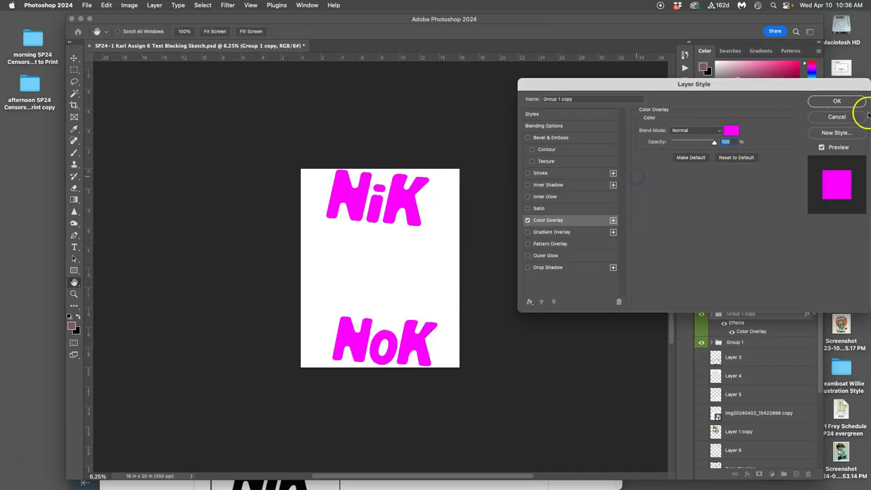
pyautogui.click(837, 102)
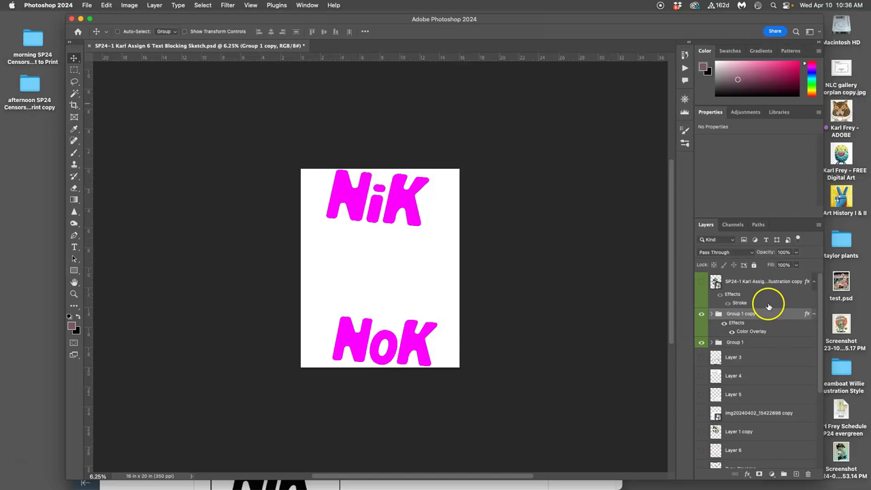
# Duplicate the magenta group and change its overlay colour to light blue #00b4ff
pyautogui.press('super+j')
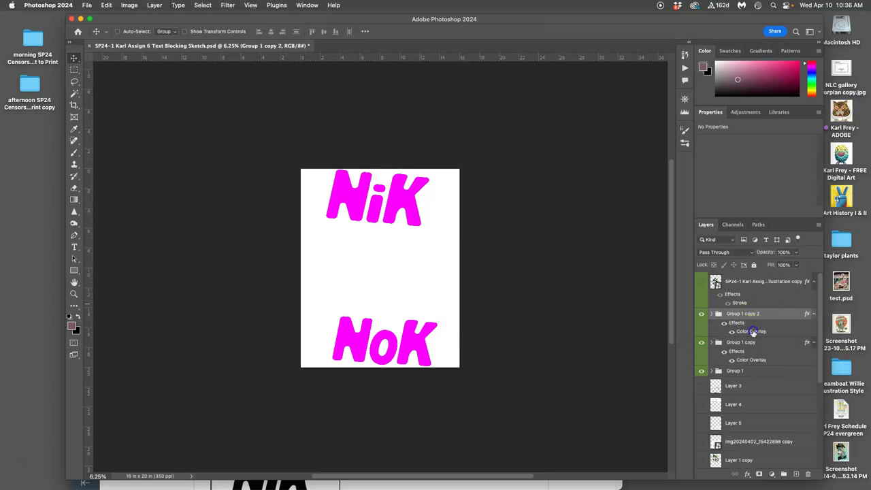
pyautogui.doubleClick(753, 332)
pyautogui.click(731, 130)
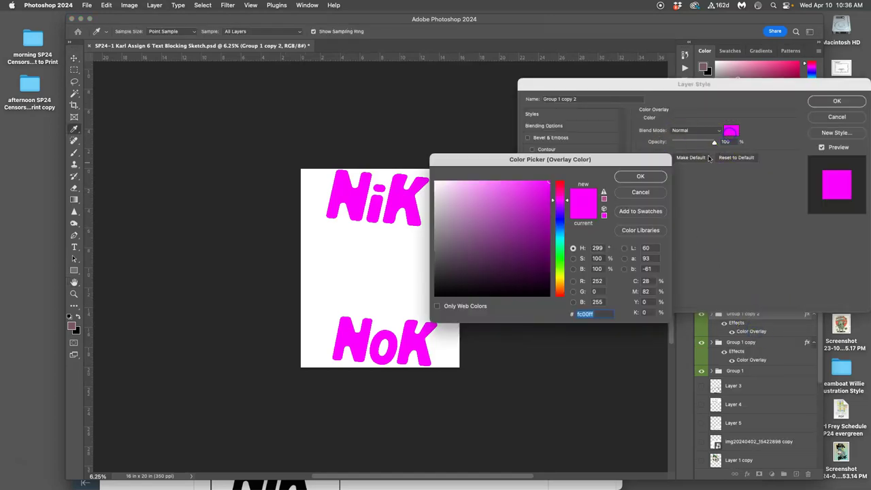
pyautogui.click(561, 232)
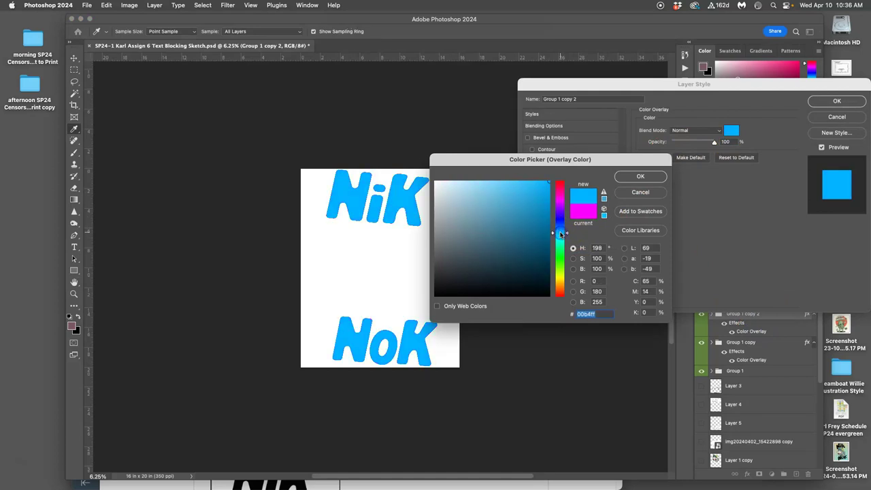
pyautogui.click(633, 178)
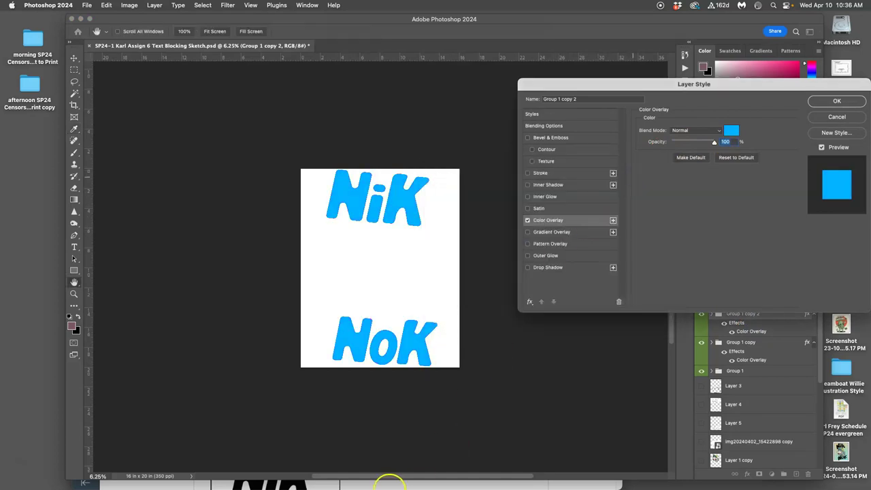
# Drag the TikTok logo from the Chrome course page onto the poster as a new layer
pyautogui.click(390, 483)
pyautogui.moveTo(236, 142); pyautogui.dragTo(422, 265)
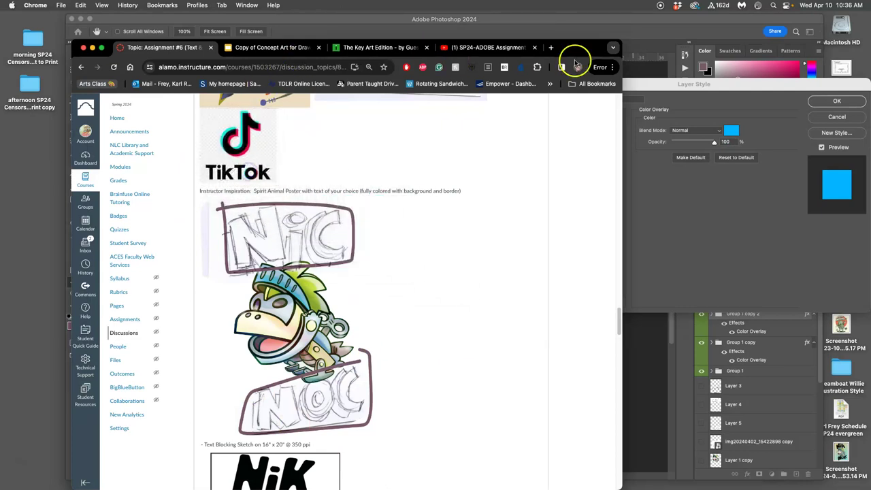
pyautogui.moveTo(575, 53); pyautogui.dragTo(353, 152)
pyautogui.moveTo(39, 244); pyautogui.dragTo(449, 265)
pyautogui.click(836, 117)
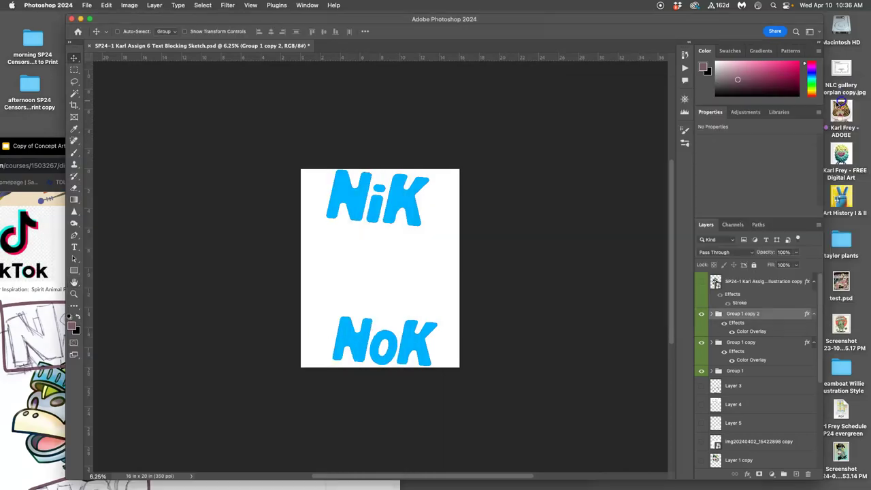
pyautogui.click(25, 232)
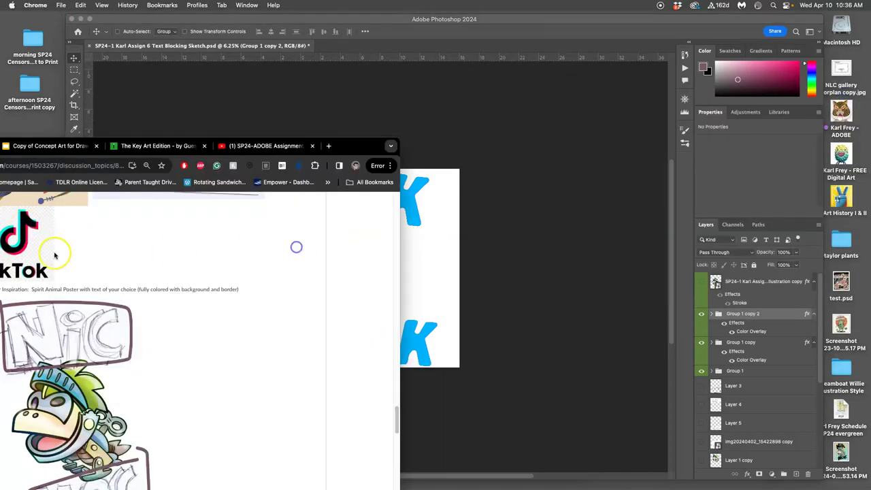
pyautogui.moveTo(55, 254); pyautogui.dragTo(446, 254)
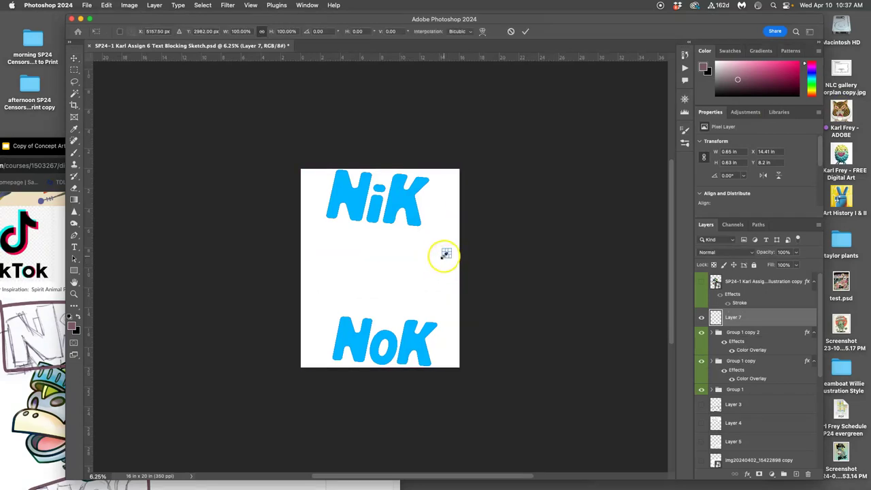
# Commit the TikTok image and set Group 1 copy 2's overlay to cyan sampled from the logo
pyautogui.press('Return')
pyautogui.click(676, 294)
pyautogui.doubleClick(749, 350)
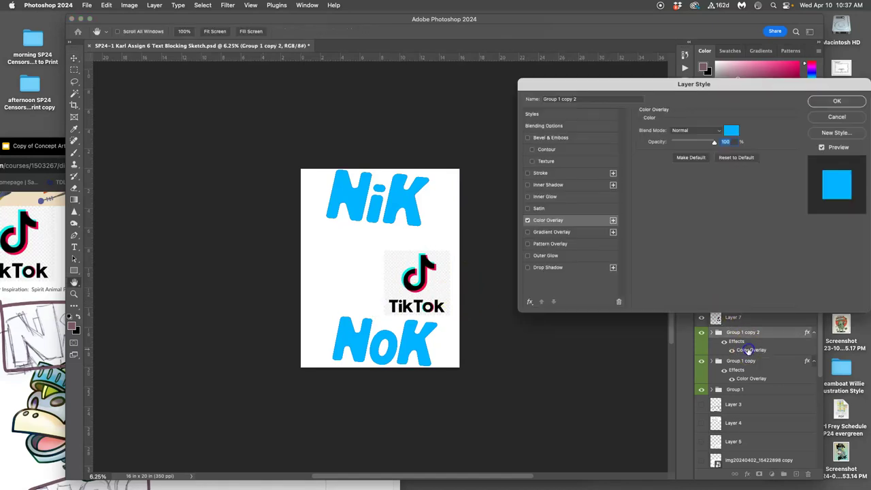
pyautogui.click(731, 130)
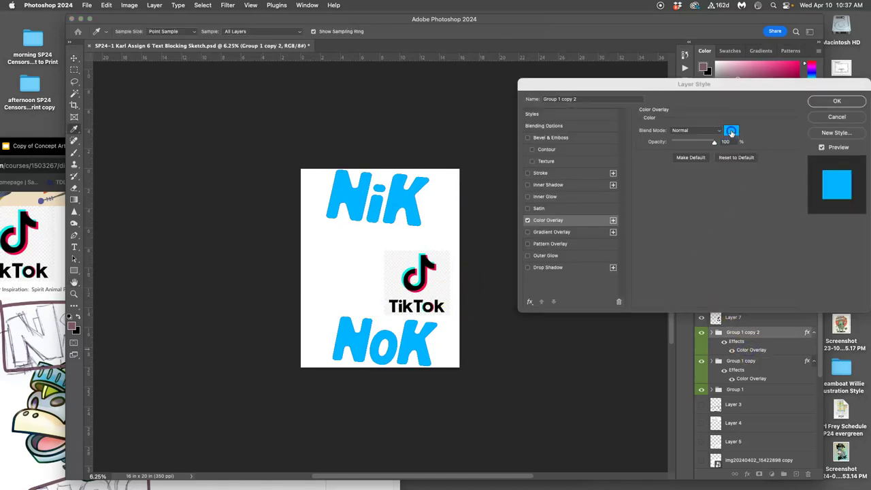
pyautogui.click(409, 269)
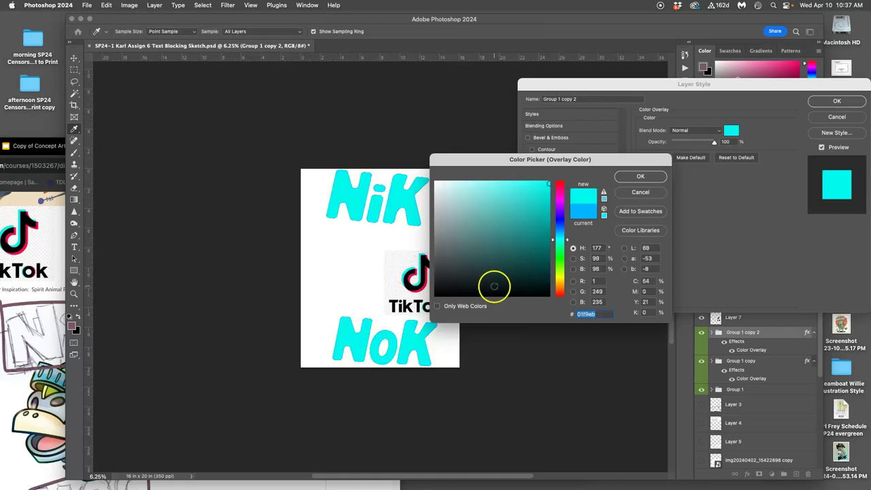
pyautogui.click(640, 176)
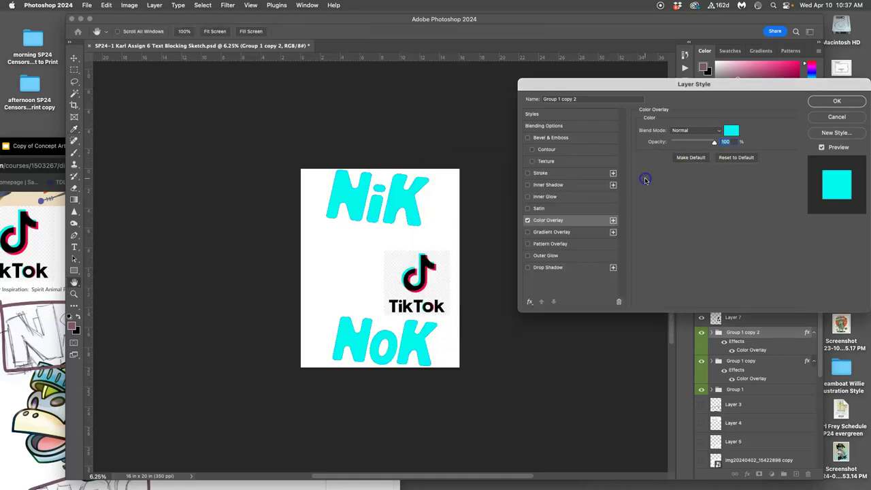
pyautogui.click(826, 102)
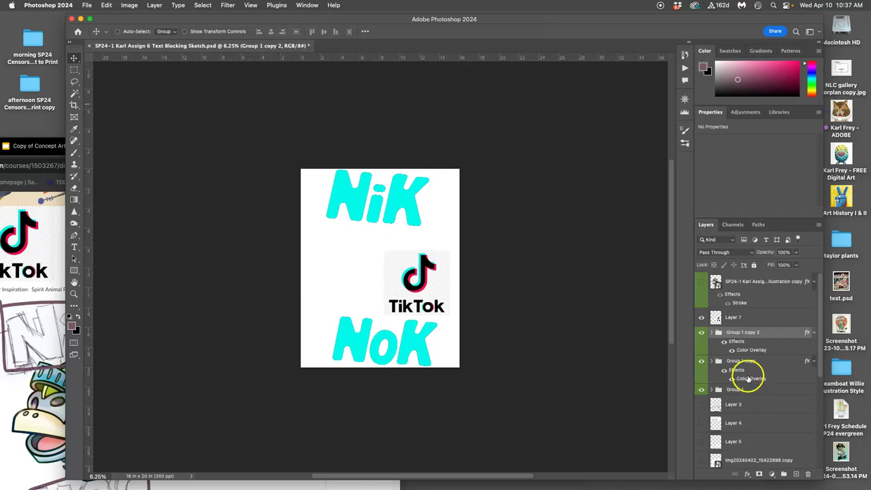
# Change Group 1 copy's overlay to the logo's deep pink #d91c56
pyautogui.doubleClick(747, 379)
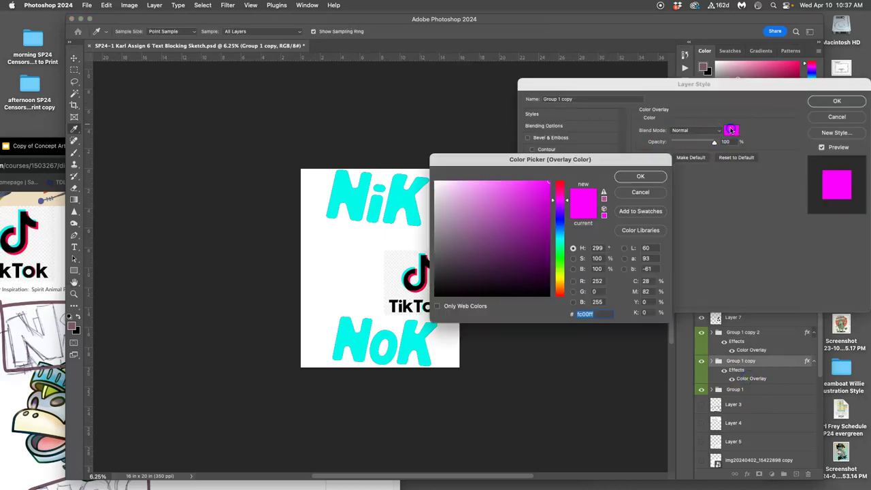
pyautogui.click(728, 129)
pyautogui.click(420, 290)
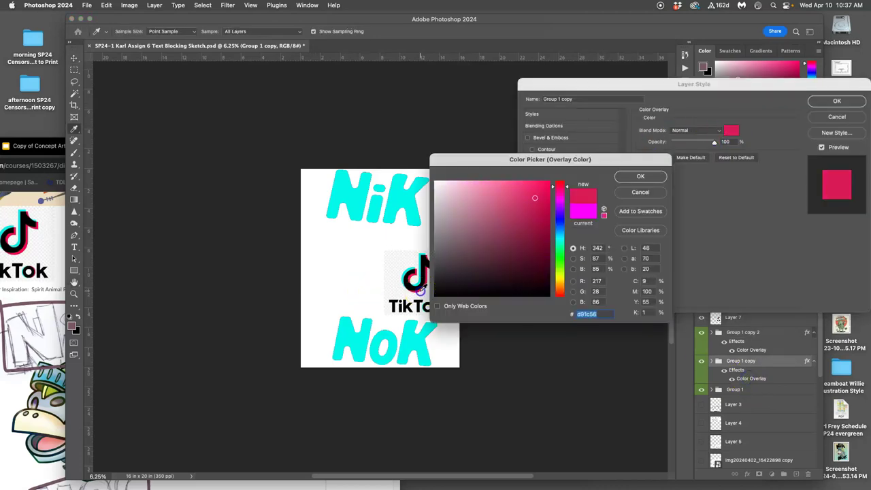
pyautogui.click(640, 175)
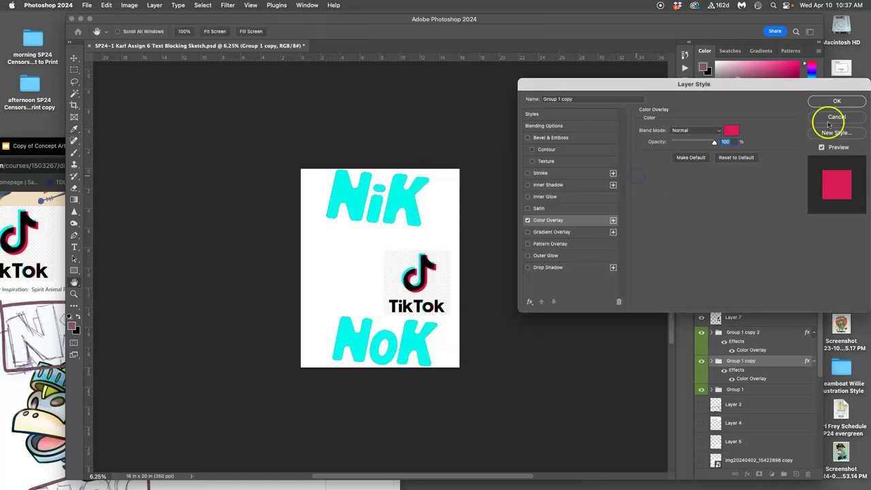
pyautogui.click(835, 100)
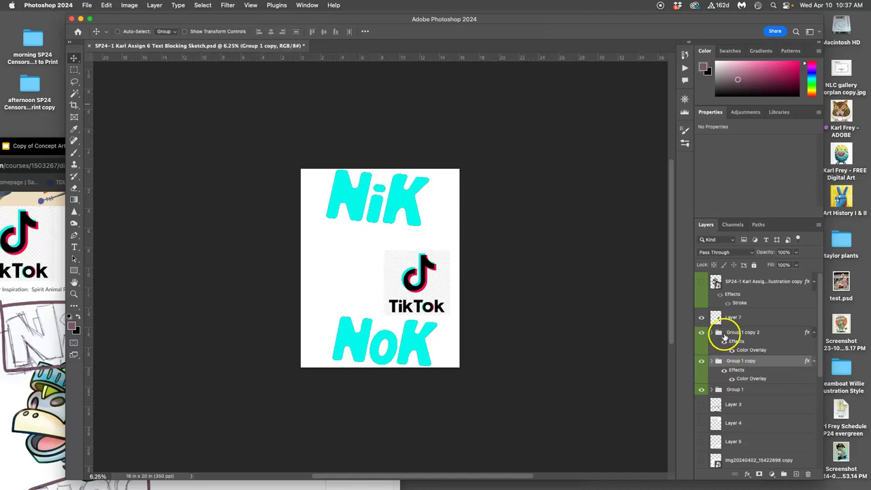
# Toggle the cyan copy to check the pink, show Layer 7, and select both copies
pyautogui.click(703, 335)
pyautogui.click(702, 336)
pyautogui.click(702, 317)
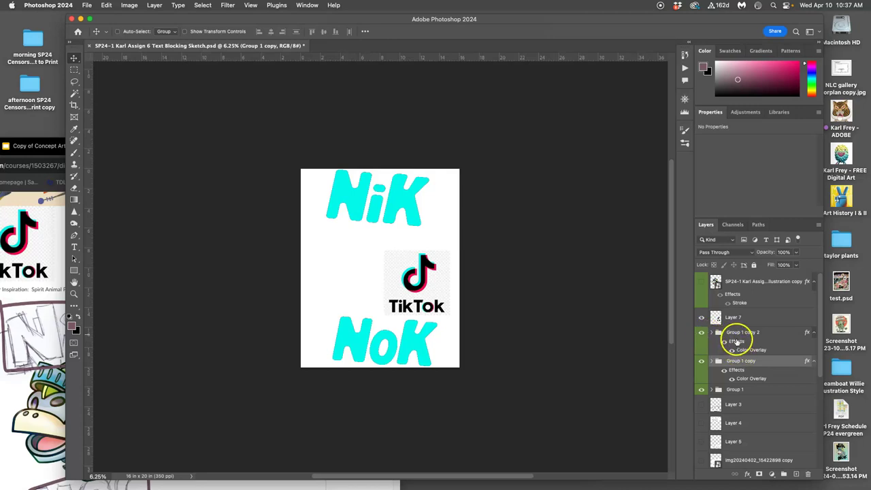
pyautogui.keyDown('shift'); pyautogui.click(735, 332); pyautogui.keyUp('shift')
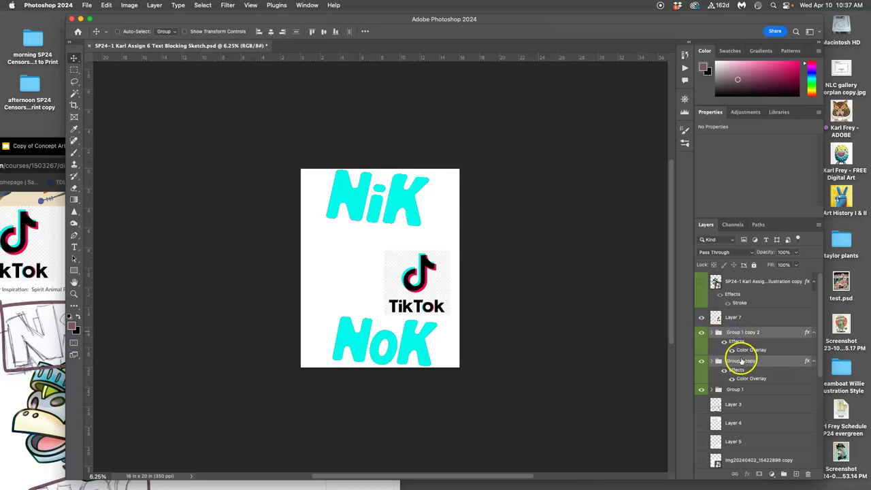
# Move both colour copies below Group 1, offsetting the cyan copy left and the pink copy right
pyautogui.moveTo(742, 361); pyautogui.dragTo(740, 394)
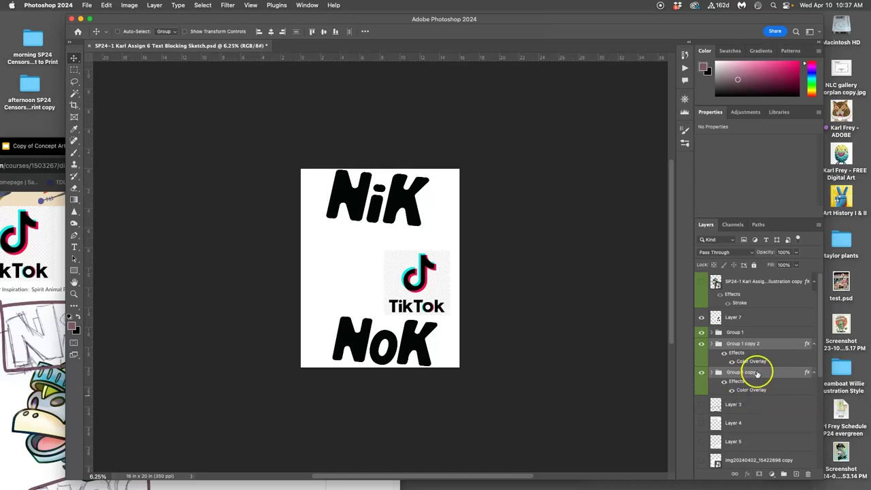
pyautogui.click(740, 344)
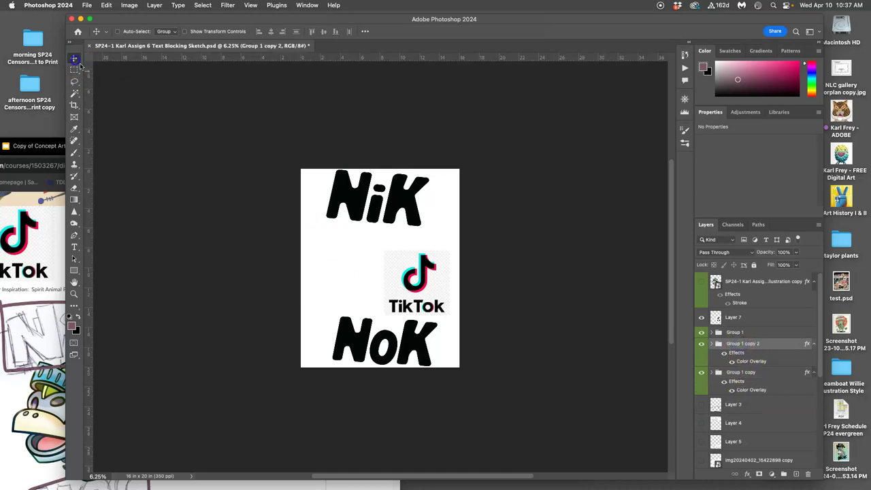
pyautogui.moveTo(357, 196); pyautogui.dragTo(345, 211)
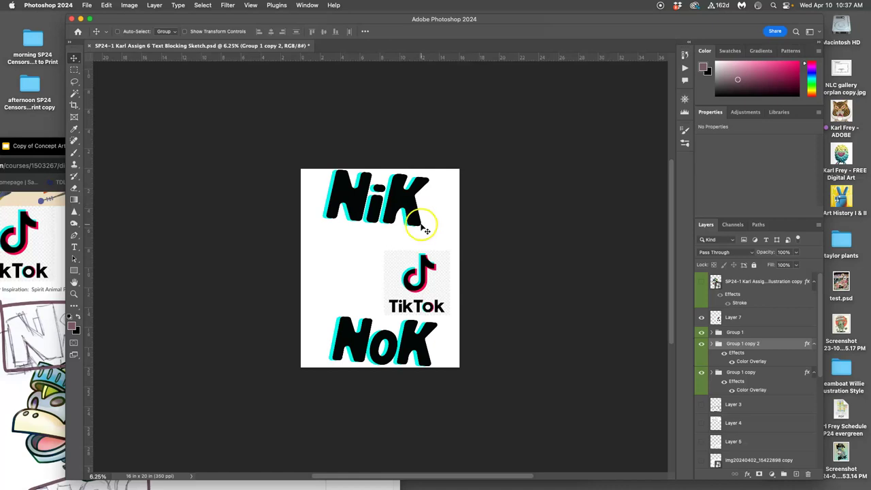
pyautogui.click(735, 333)
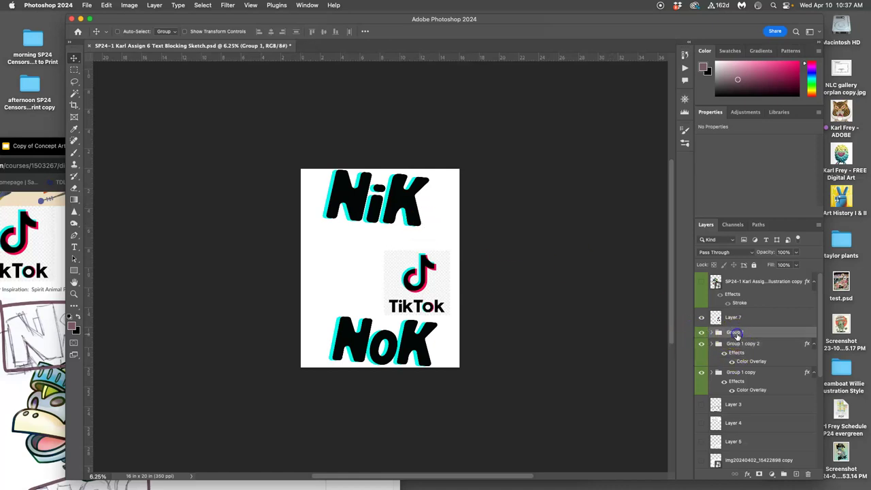
pyautogui.click(740, 373)
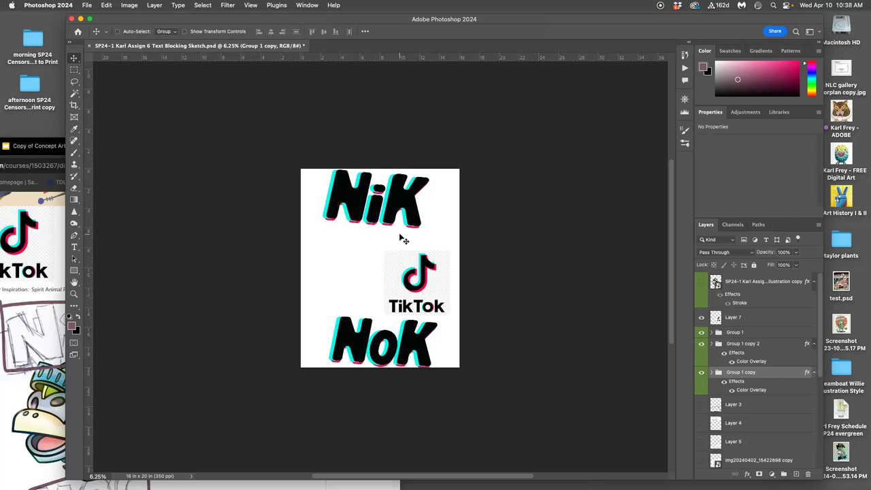
pyautogui.moveTo(410, 229); pyautogui.dragTo(414, 230)
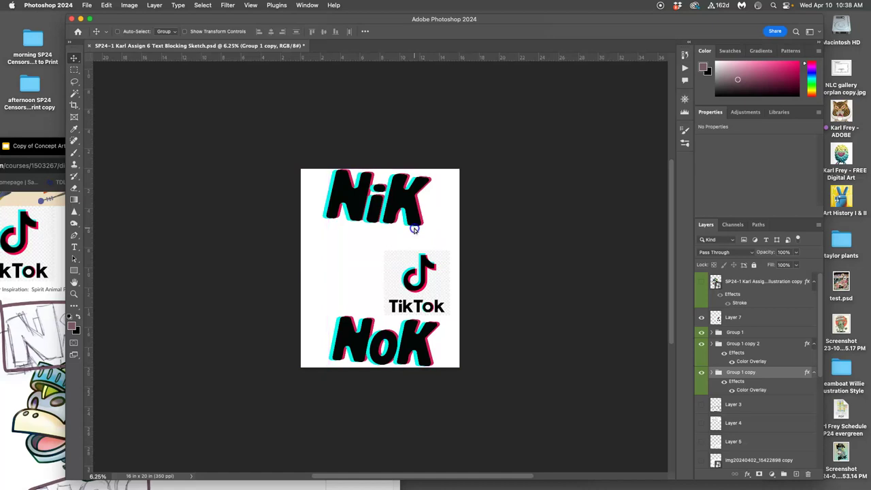
# Hide the TikTok logo, show the knight dinosaur illustration, and inspect the poster up close
pyautogui.click(701, 318)
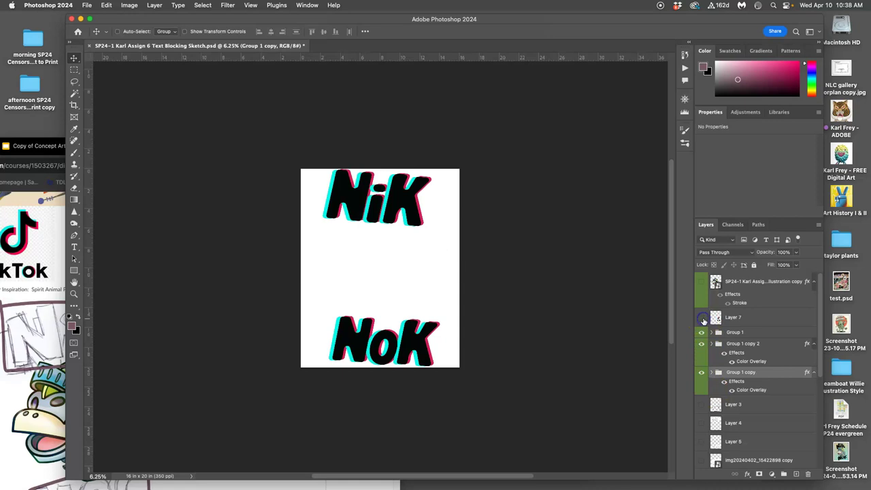
pyautogui.click(701, 281)
pyautogui.hscroll(2, 579, 313)
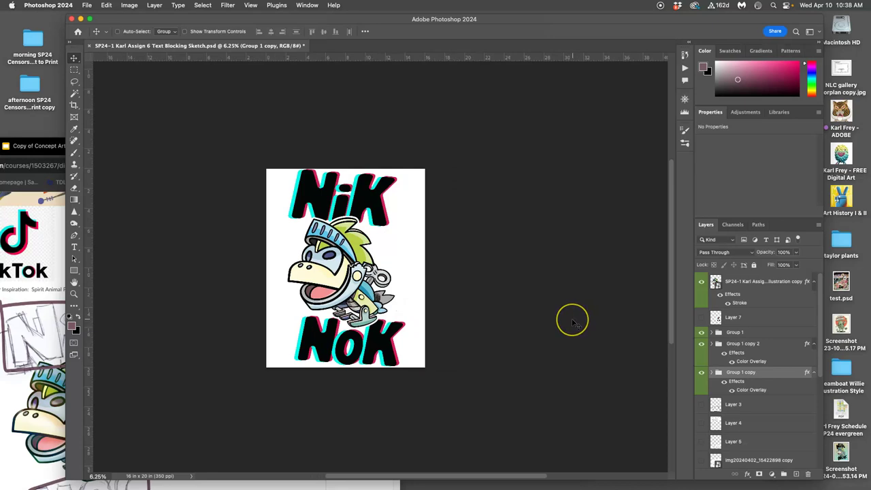
pyautogui.scroll(5, 571, 319)
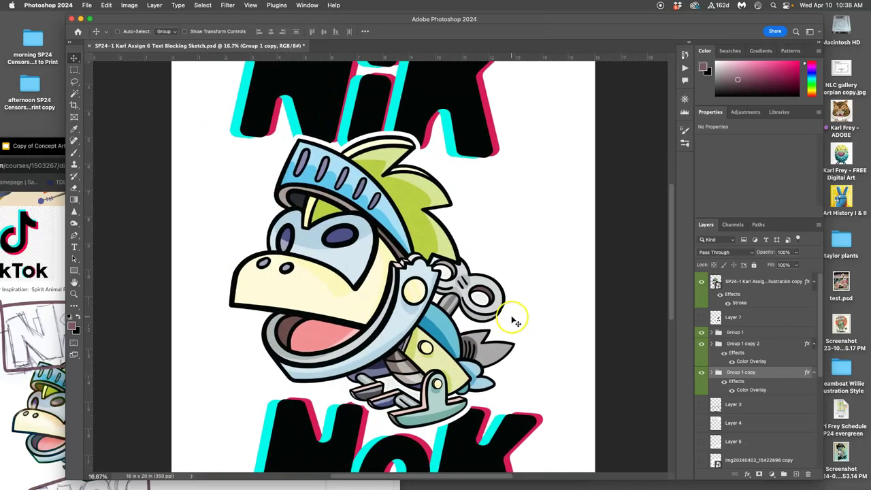
pyautogui.scroll(4, 515, 321)
pyautogui.scroll(-3, 528, 312)
pyautogui.scroll(-4, 529, 310)
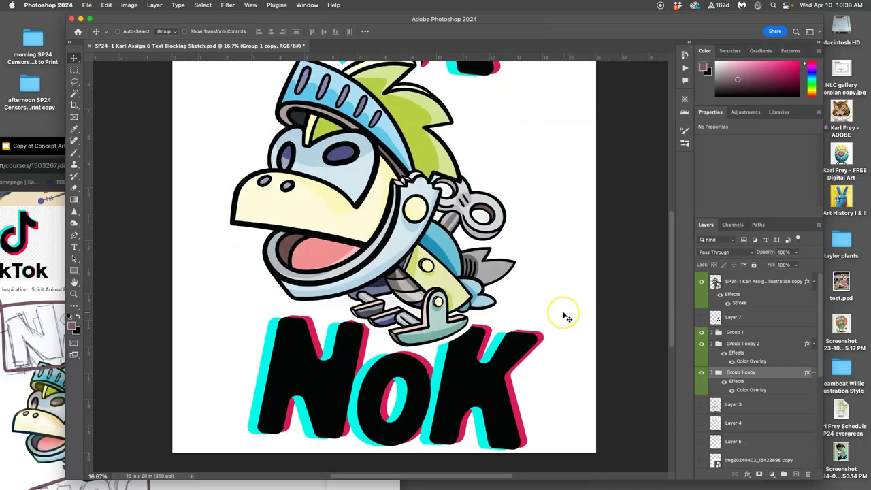
pyautogui.scroll(1, 564, 317)
pyautogui.press('super+minus')
pyautogui.scroll(1, 516, 238)
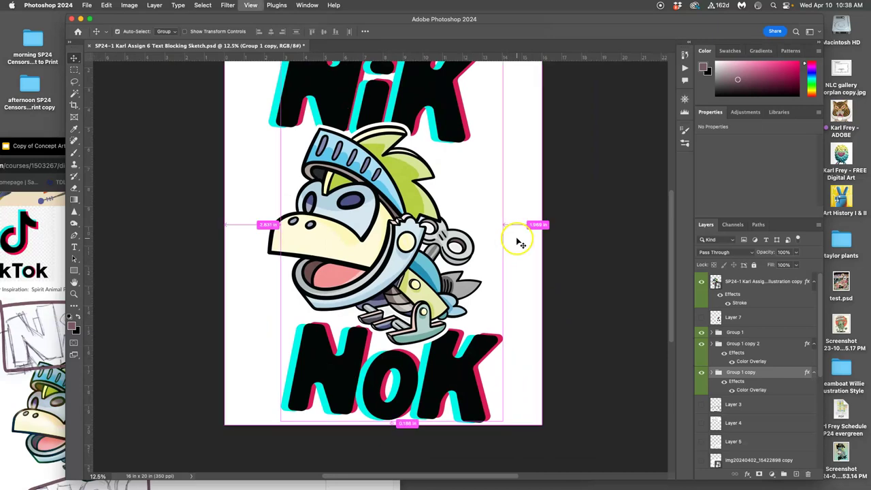
pyautogui.press('super+minus')
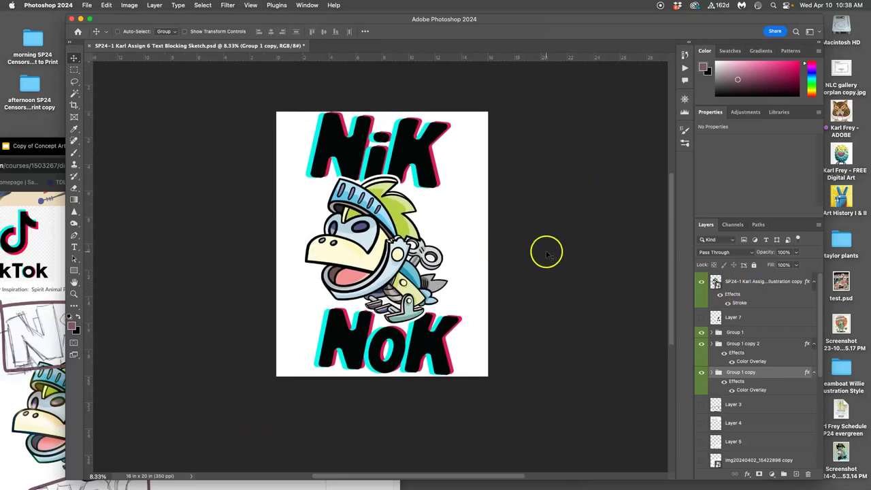
# Merge Group 1 copy 2 and Group 1 copy into single layers, undoing an accidental Group 1 merge
pyautogui.click(740, 346)
pyautogui.click(735, 333)
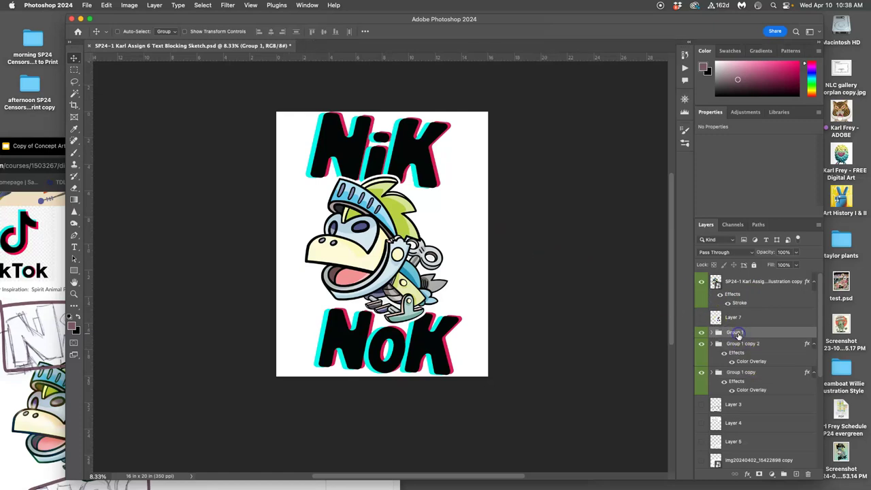
pyautogui.rightClick(737, 334)
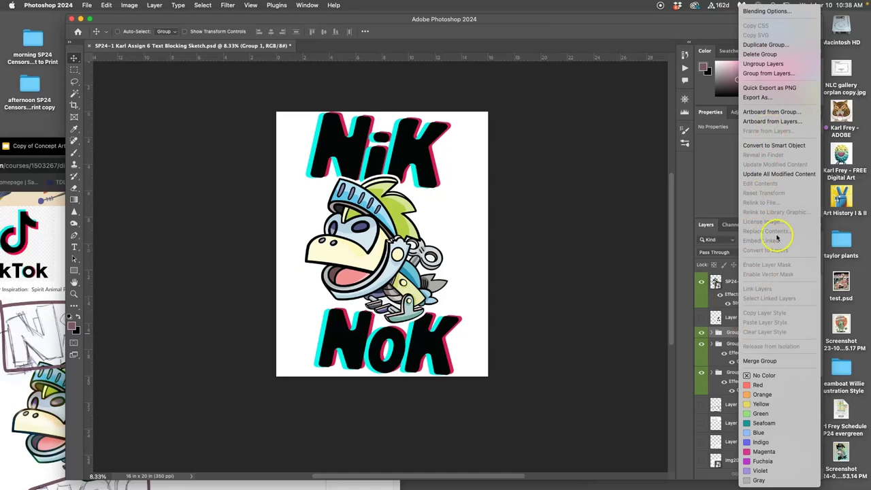
pyautogui.click(769, 361)
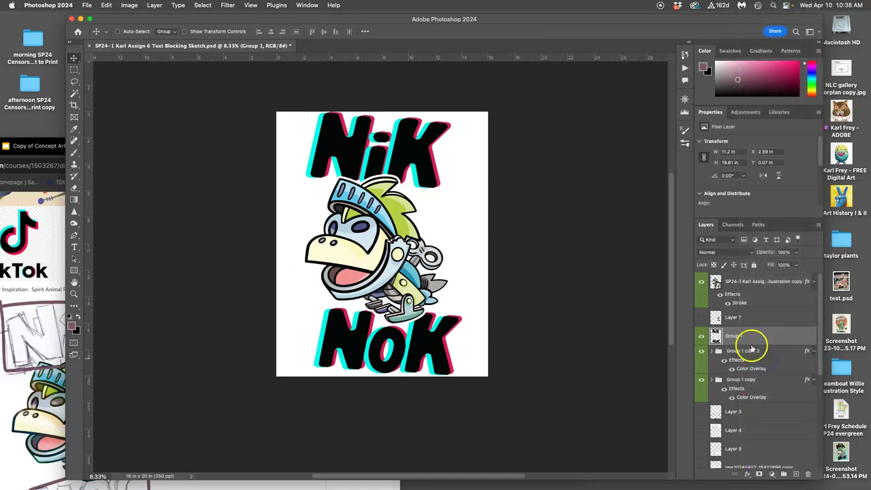
pyautogui.press('super+z')
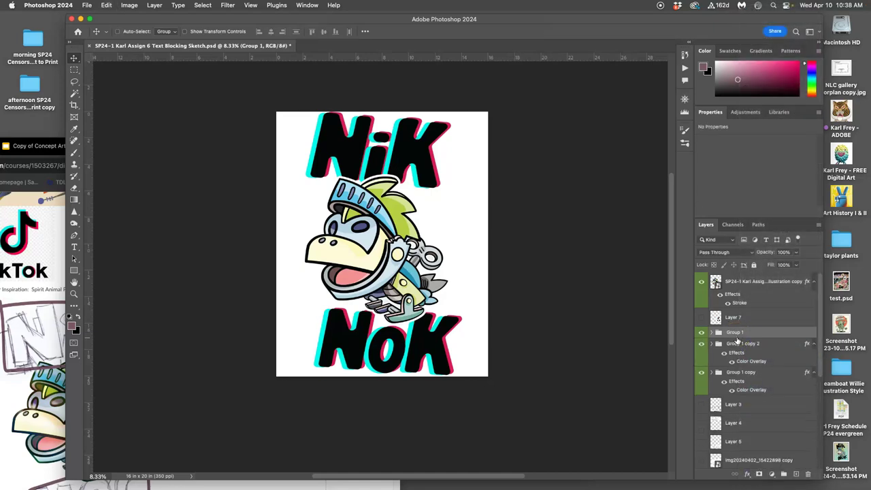
pyautogui.rightClick(748, 343)
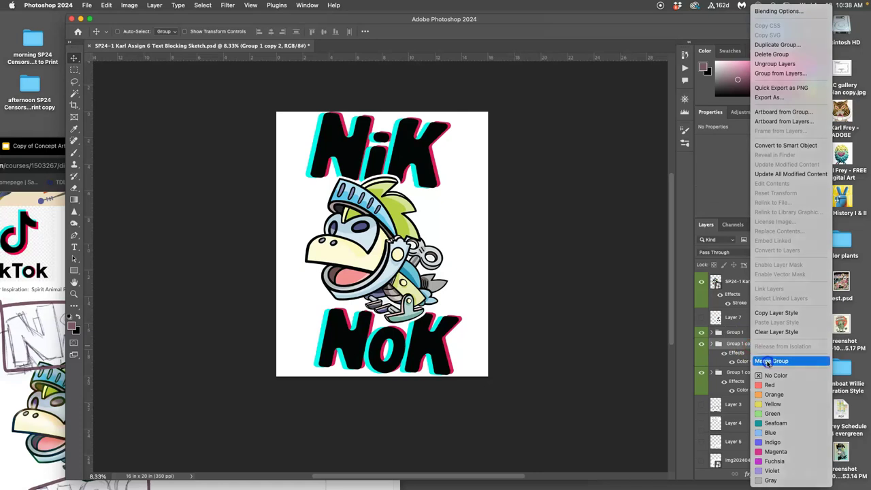
pyautogui.click(769, 361)
pyautogui.rightClick(740, 362)
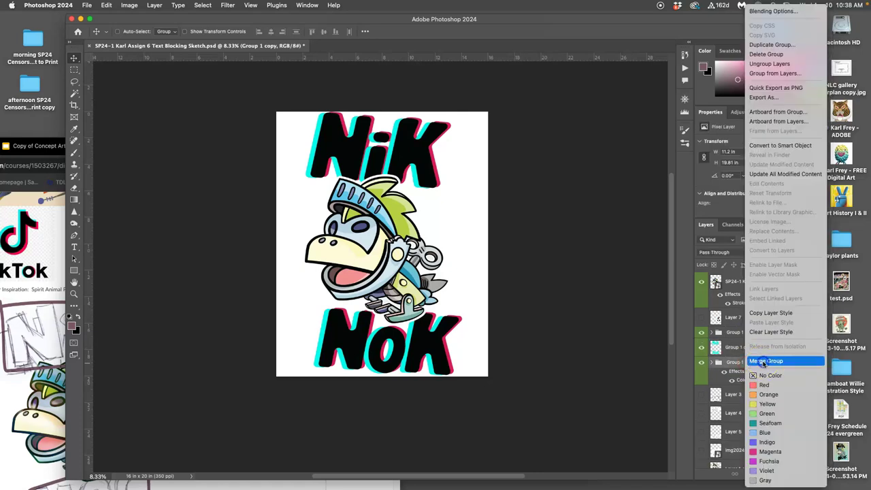
pyautogui.click(762, 361)
# Set the cyan Group 1 copy 2 to Hard Light and nudge it to about X 2.37 in, Y 0.15 in
pyautogui.click(741, 347)
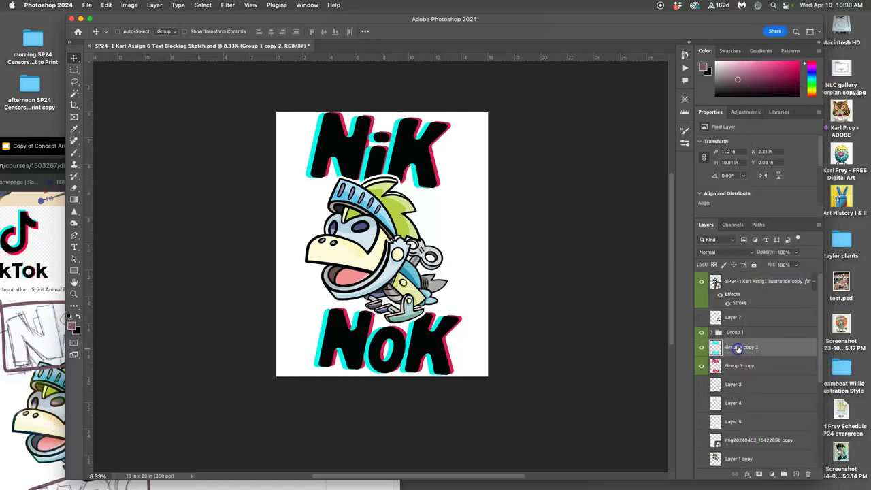
pyautogui.click(719, 255)
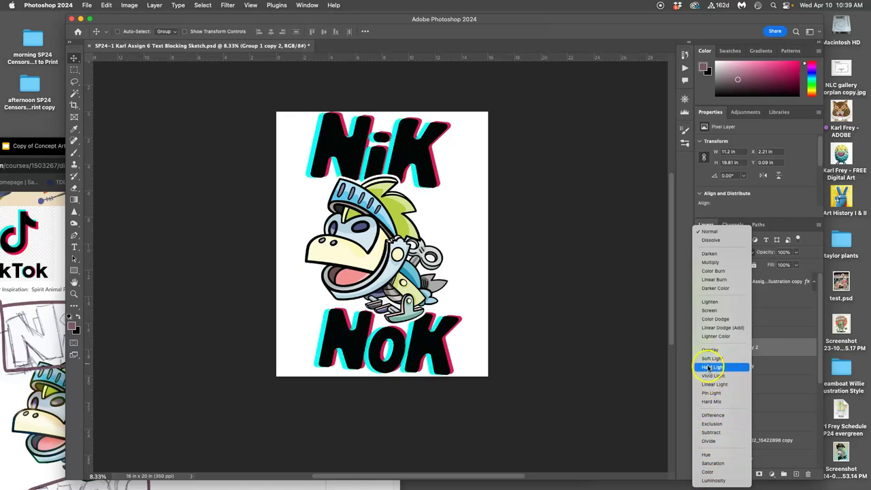
pyautogui.click(706, 368)
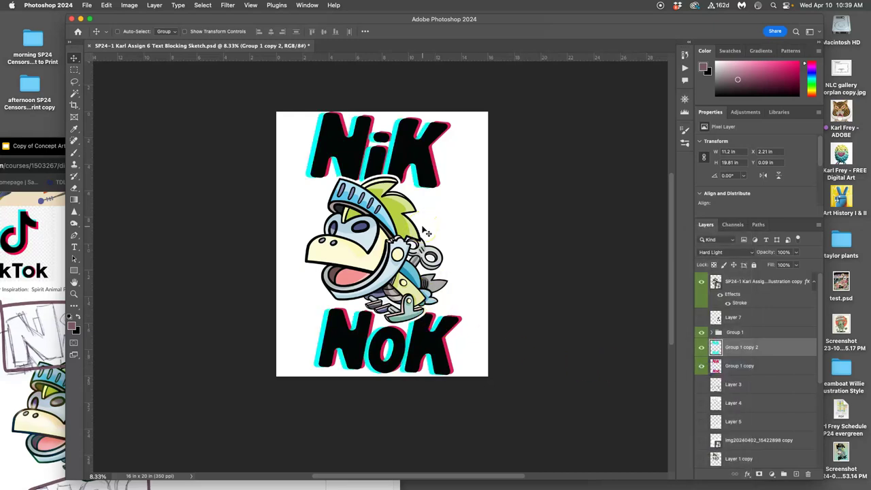
pyautogui.hotkey('shift', 'Right')
pyautogui.hotkey('shift', 'Right')
pyautogui.hotkey('shift', 'Right')
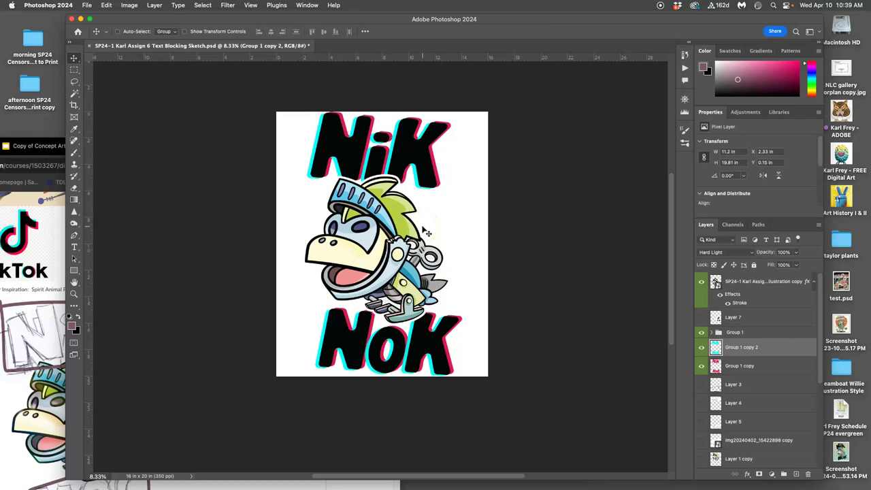
pyautogui.hotkey('shift', 'Right')
pyautogui.hotkey('shift', 'Down')
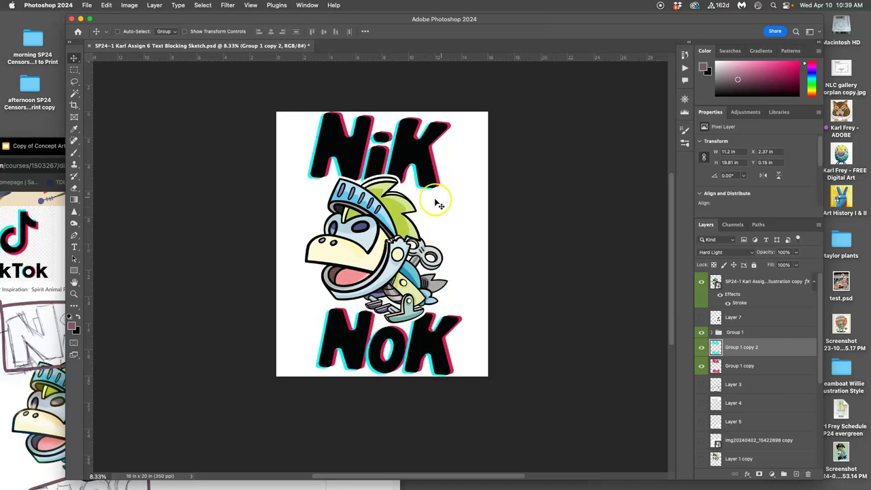
# Set Group 1 copy to Hard Light and shift it slightly left to about X 2.76 in, Y 0.06 in
pyautogui.click(745, 367)
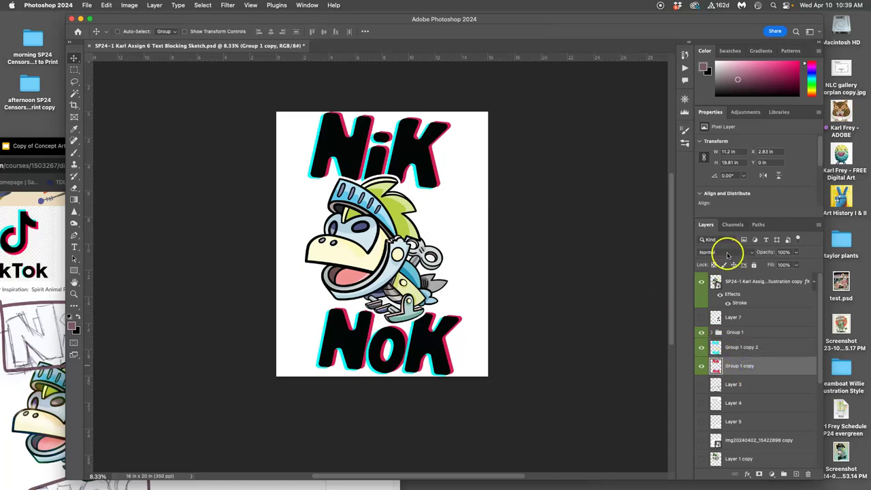
pyautogui.click(727, 255)
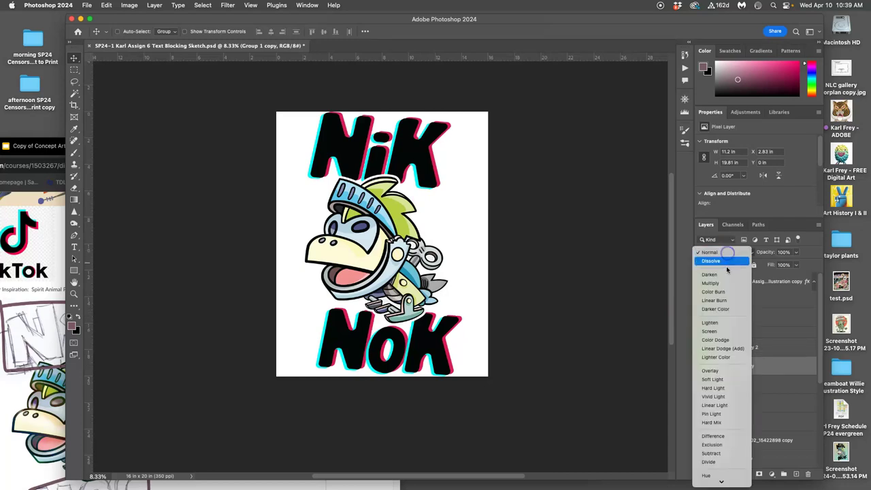
pyautogui.click(717, 388)
pyautogui.moveTo(521, 263); pyautogui.dragTo(523, 263)
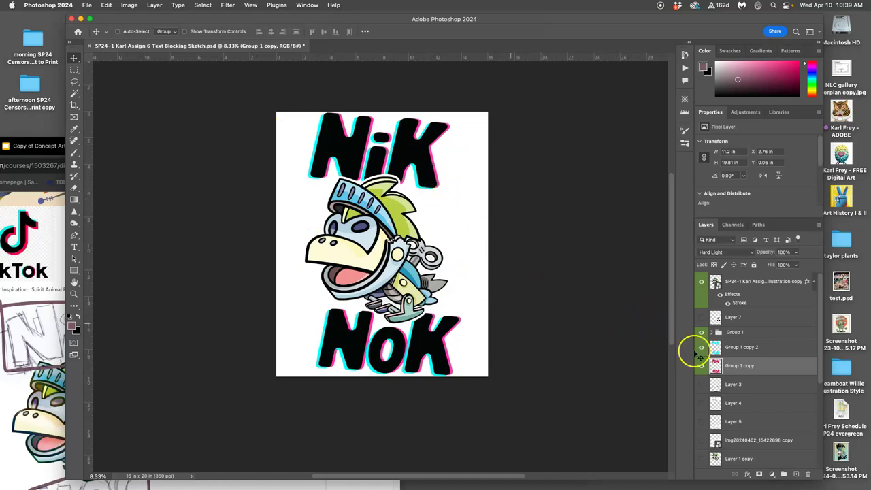
# Hide the knight illustration and screenshot the NiK NoK lettering with its cyan and crimson offsets
pyautogui.click(702, 284)
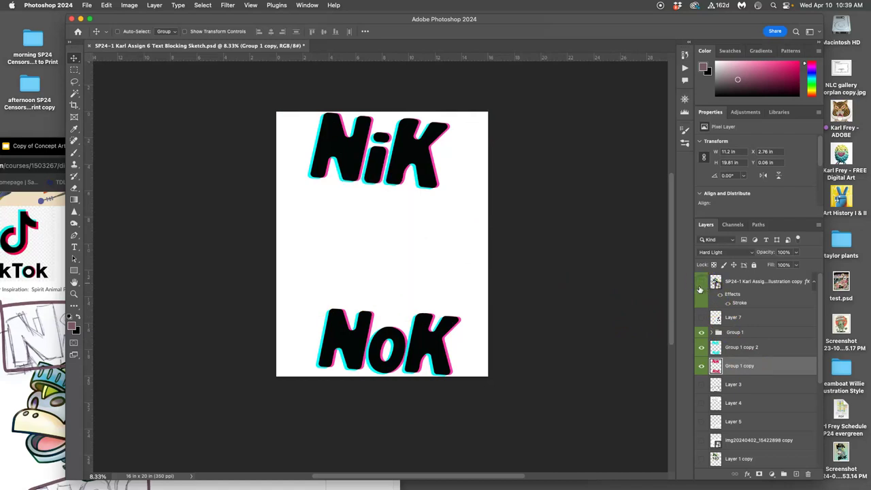
pyautogui.scroll(2, 584, 263)
pyautogui.scroll(3, 585, 263)
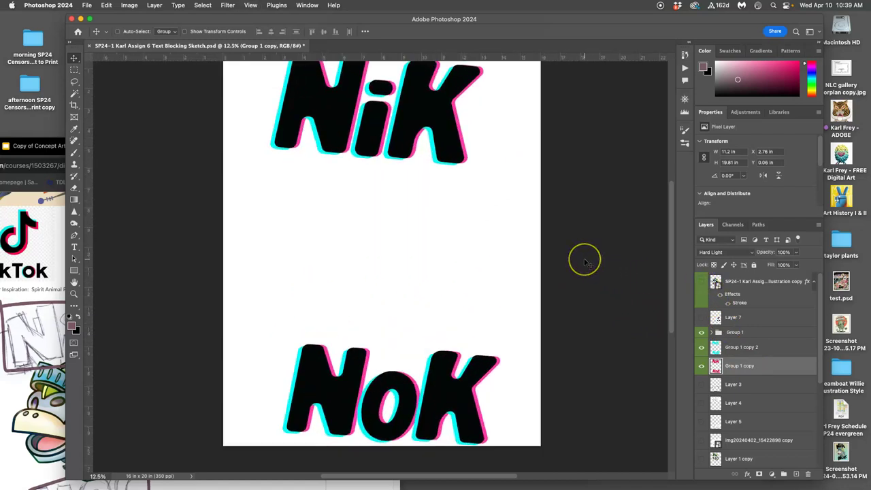
pyautogui.scroll(-2, 584, 263)
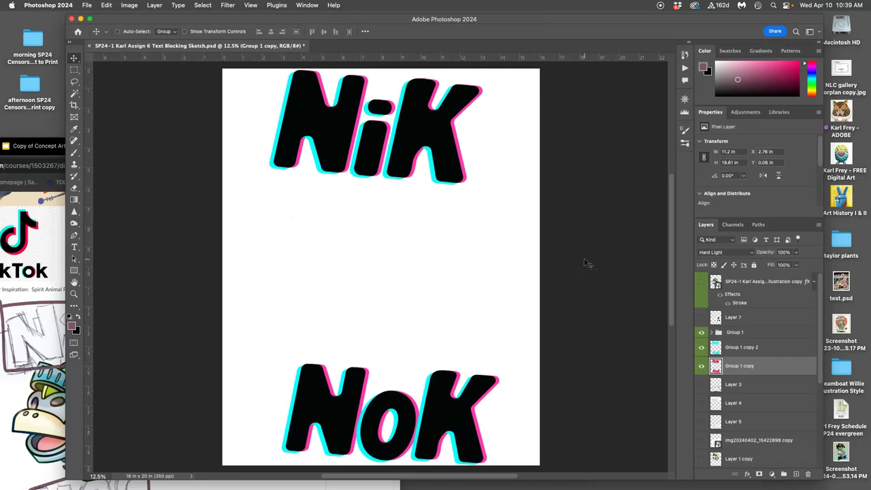
pyautogui.click(498, 182)
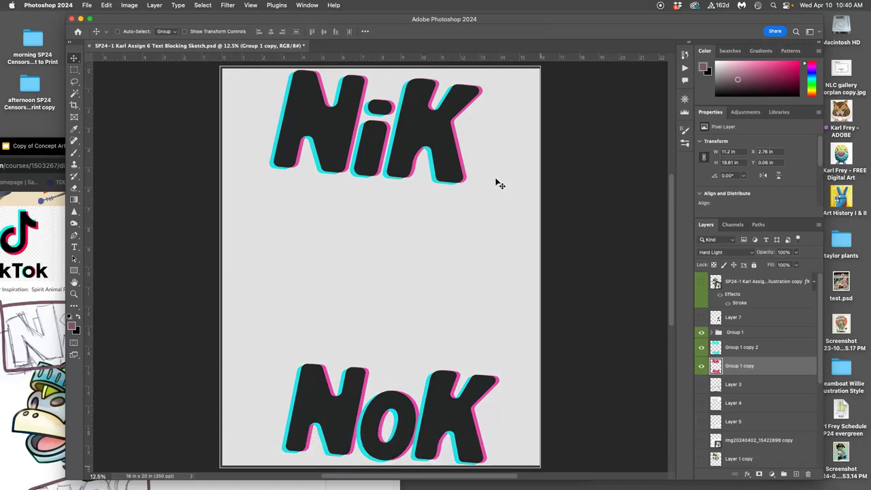
pyautogui.click(540, 460)
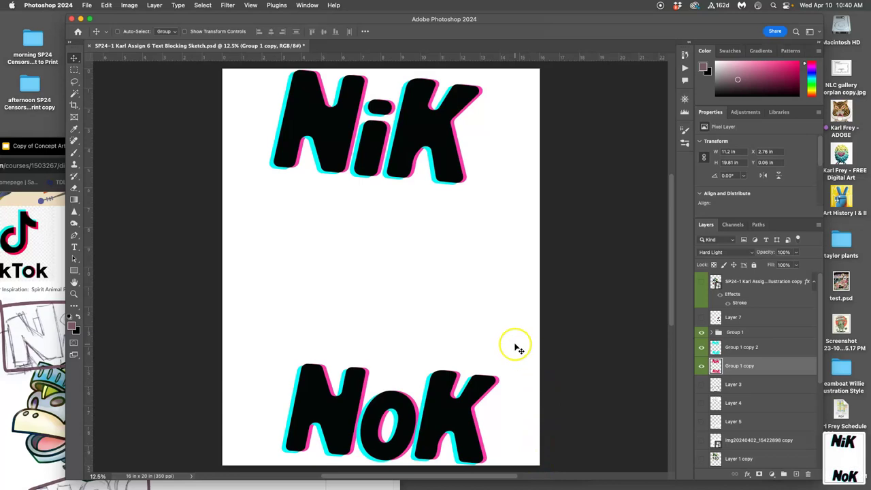
# Bring the Canvas discussion forward and start editing the existing post
pyautogui.click(43, 217)
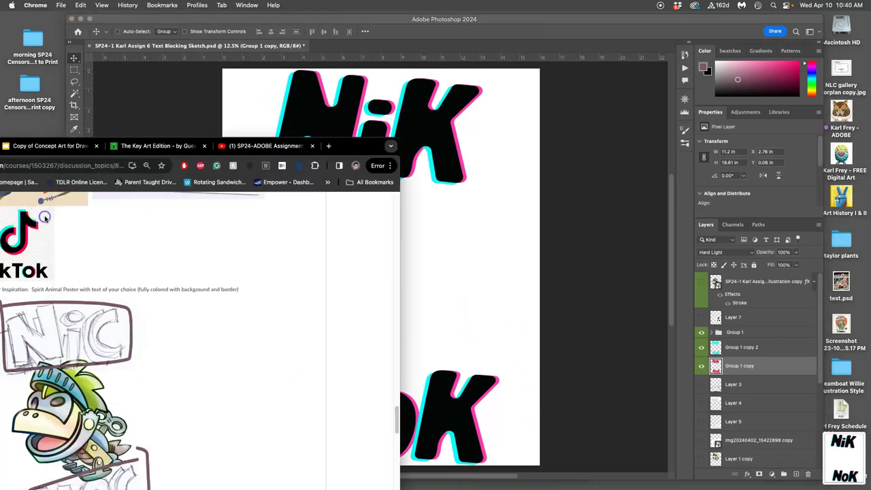
pyautogui.moveTo(301, 145); pyautogui.dragTo(597, 32)
pyautogui.scroll(-10, 564, 165)
pyautogui.click(560, 335)
pyautogui.click(550, 368)
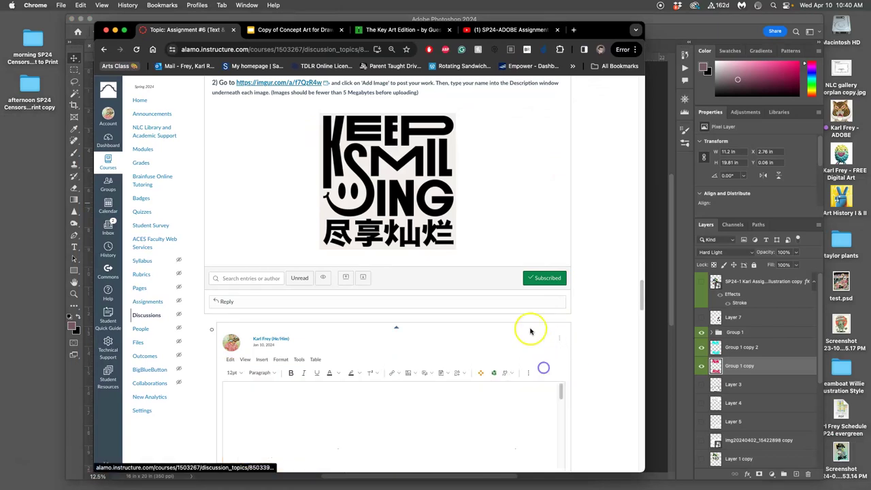
pyautogui.scroll(-10, 385, 330)
pyautogui.scroll(5, 388, 292)
pyautogui.scroll(-5, 387, 211)
pyautogui.scroll(-3, 385, 215)
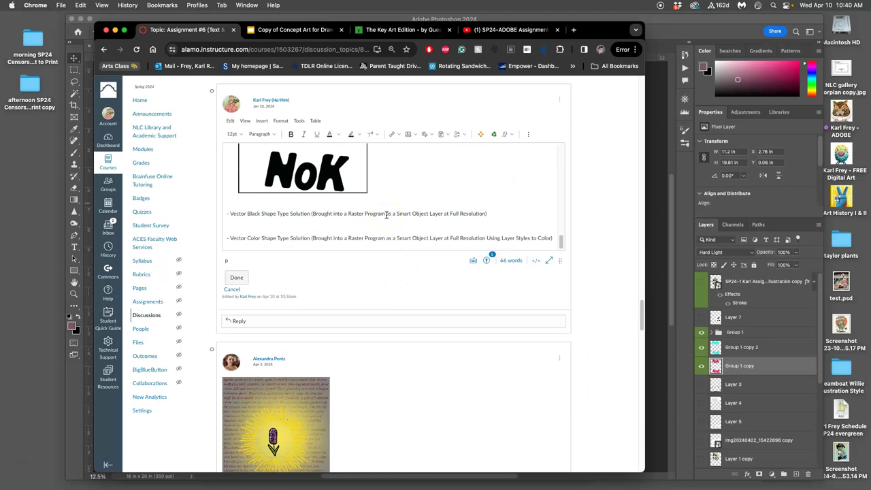
# Insert the colour NiK NoK screenshot from the desktop below the caption and resize it
pyautogui.click(370, 226)
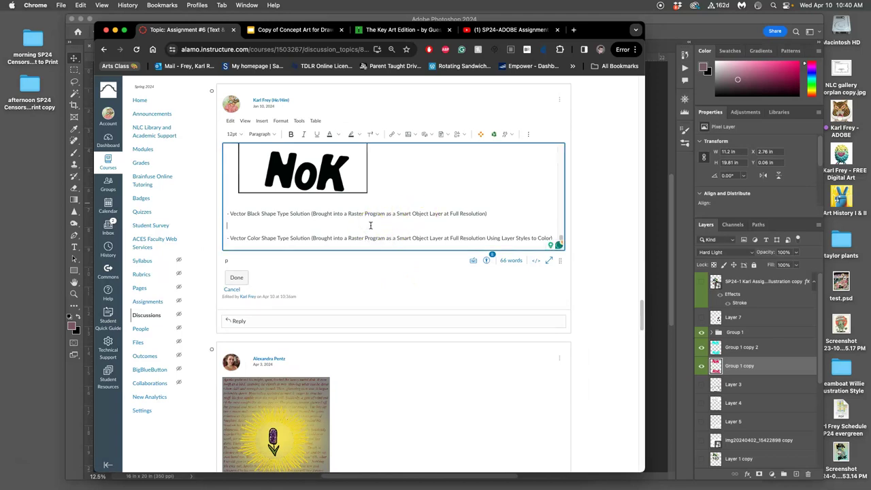
pyautogui.press('F11')
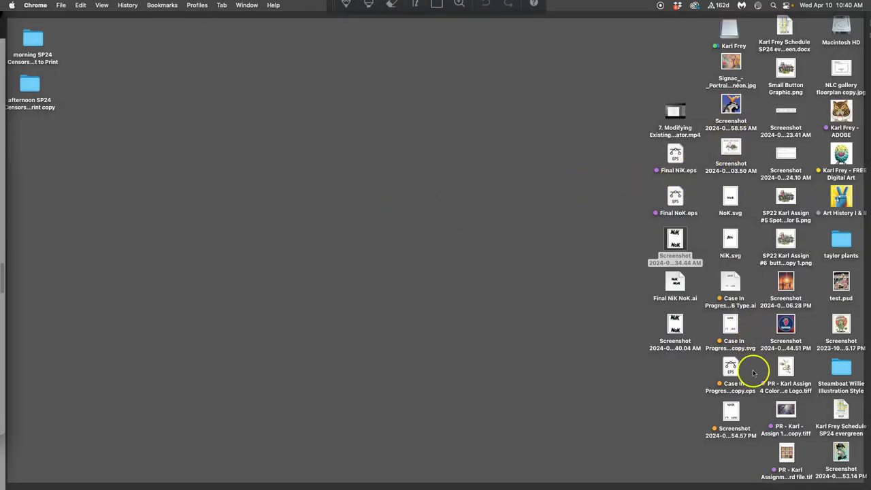
pyautogui.moveTo(674, 323); pyautogui.dragTo(303, 231)
pyautogui.press('F11')
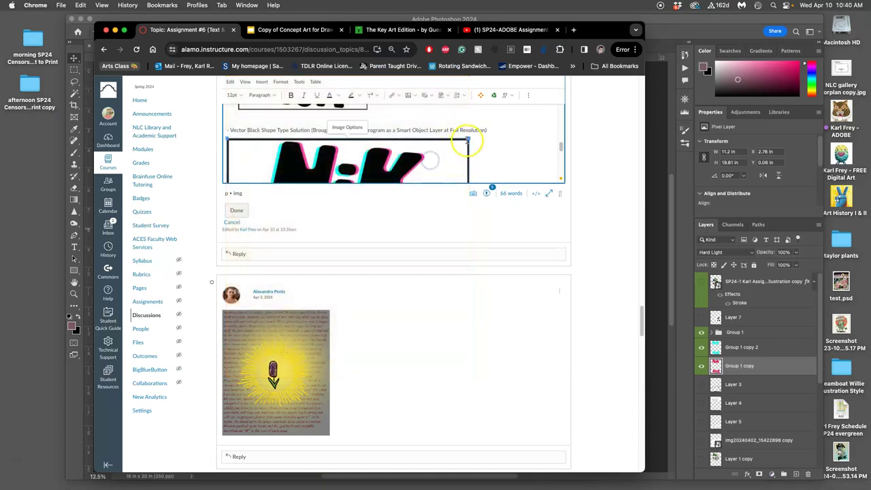
pyautogui.moveTo(469, 140); pyautogui.dragTo(373, 154)
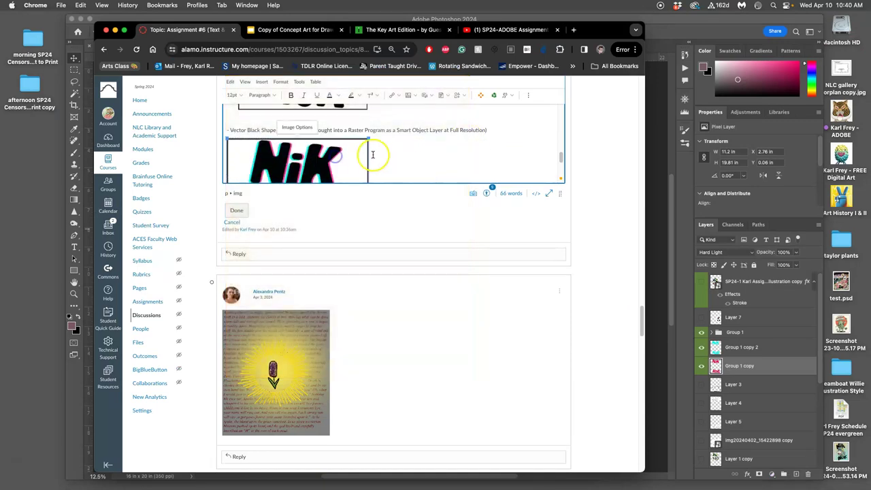
# Save the edited post, check it, and return to Photoshop
pyautogui.click(237, 210)
pyautogui.scroll(-10, 466, 248)
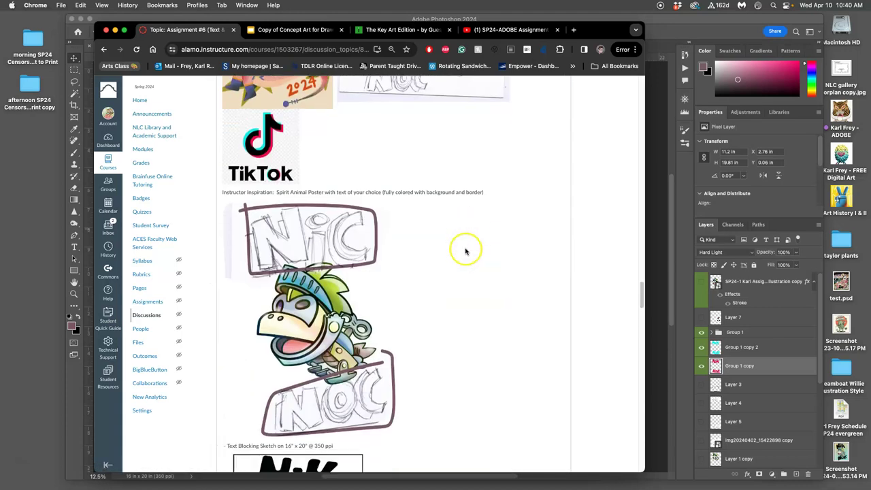
pyautogui.scroll(-5, 465, 248)
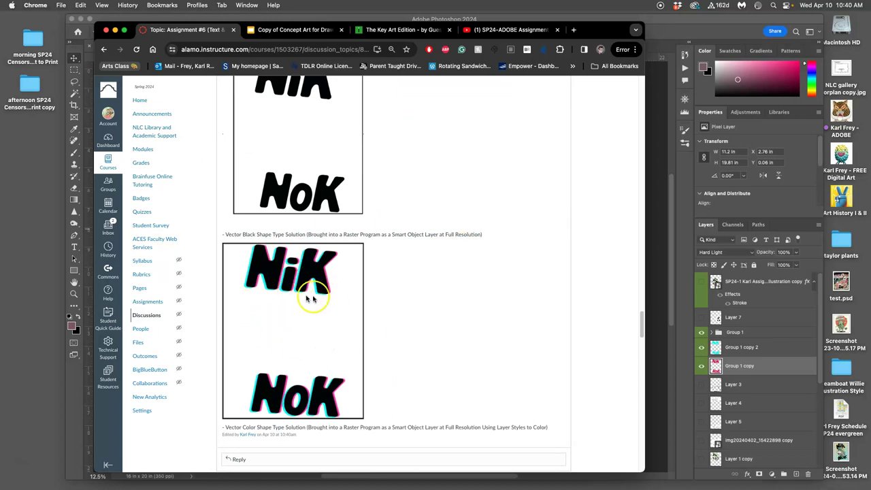
pyautogui.click(657, 231)
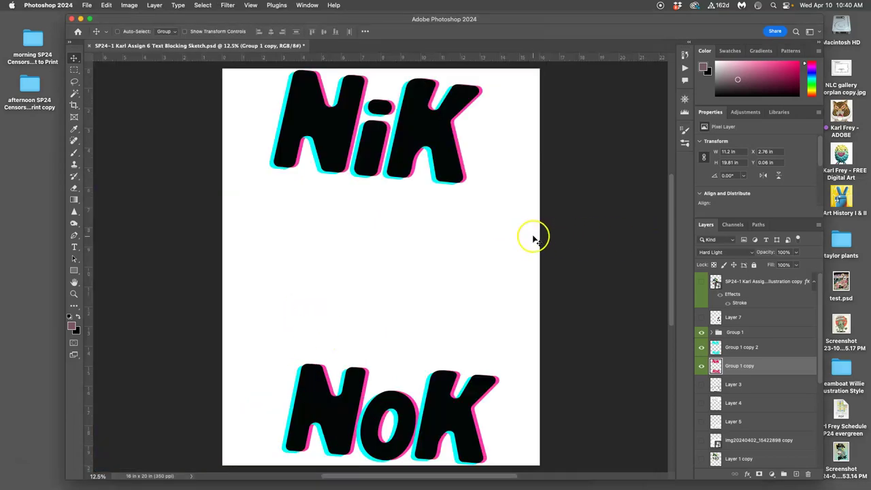
# Resize the canvas to 16 in wide by 21 in high, then select Layer 2
pyautogui.press('super+minus')
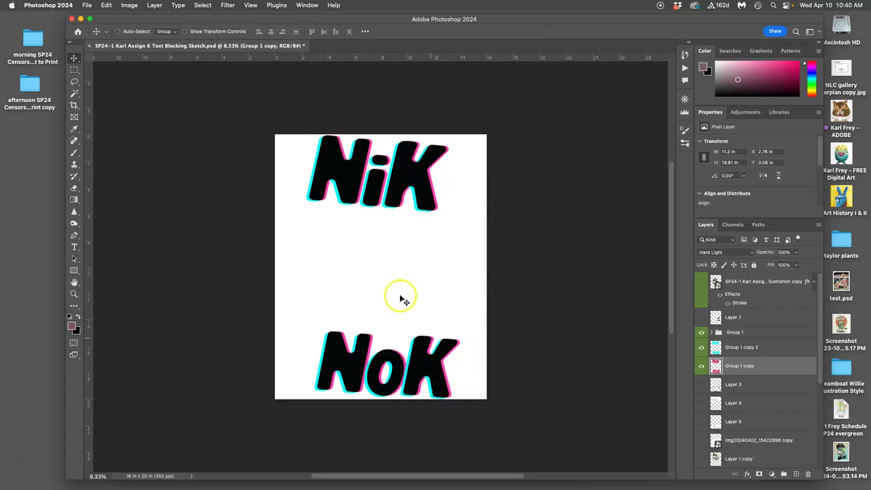
pyautogui.click(129, 5)
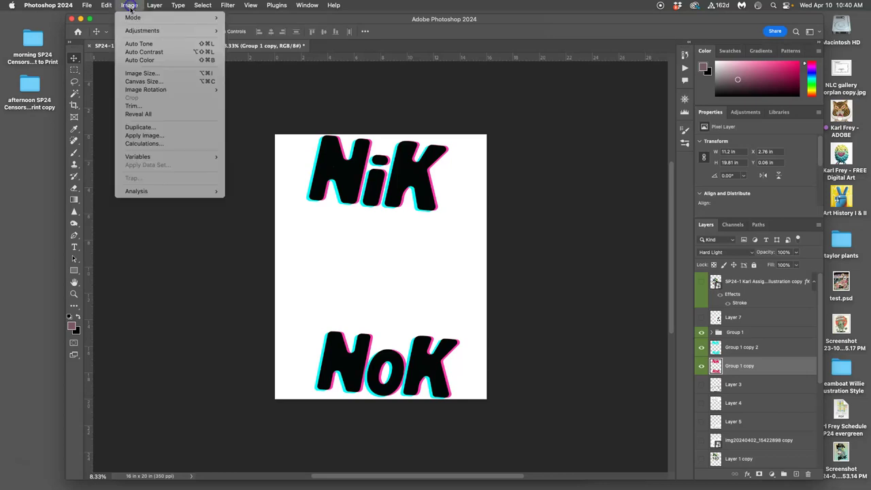
pyautogui.click(137, 82)
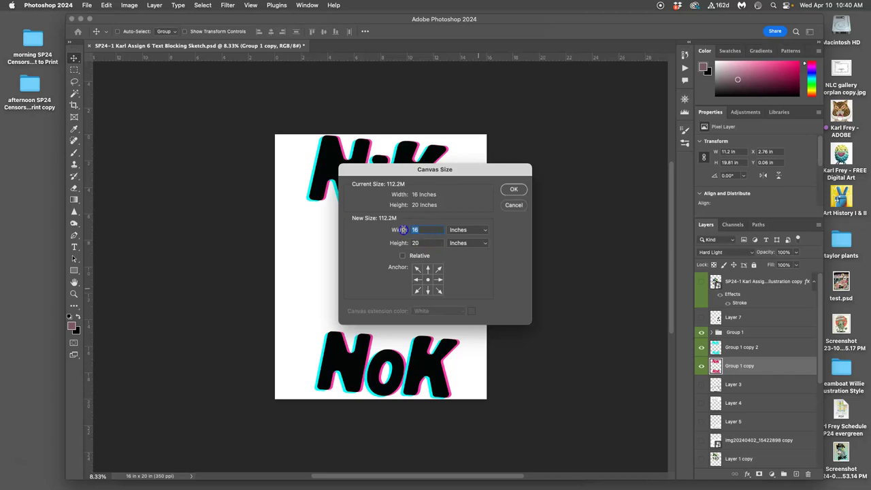
pyautogui.write('16.5')
pyautogui.click(433, 249)
pyautogui.click(423, 230)
pyautogui.moveTo(396, 230); pyautogui.dragTo(420, 239)
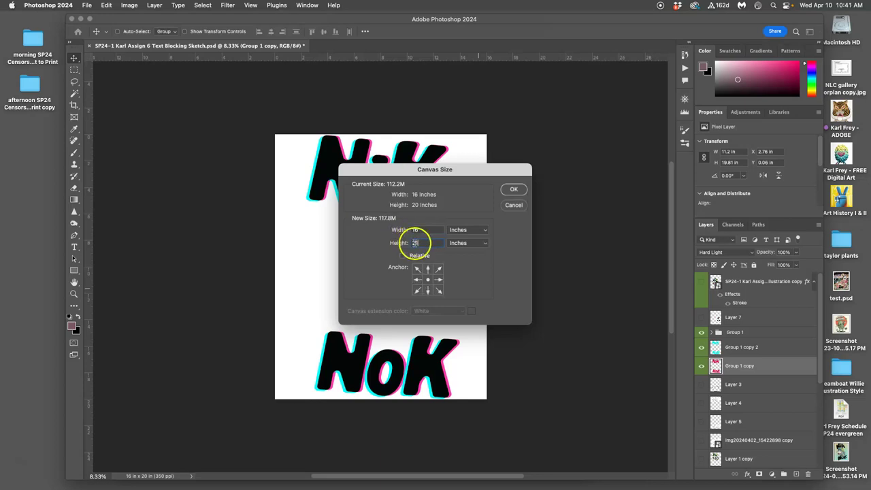
pyautogui.click(513, 189)
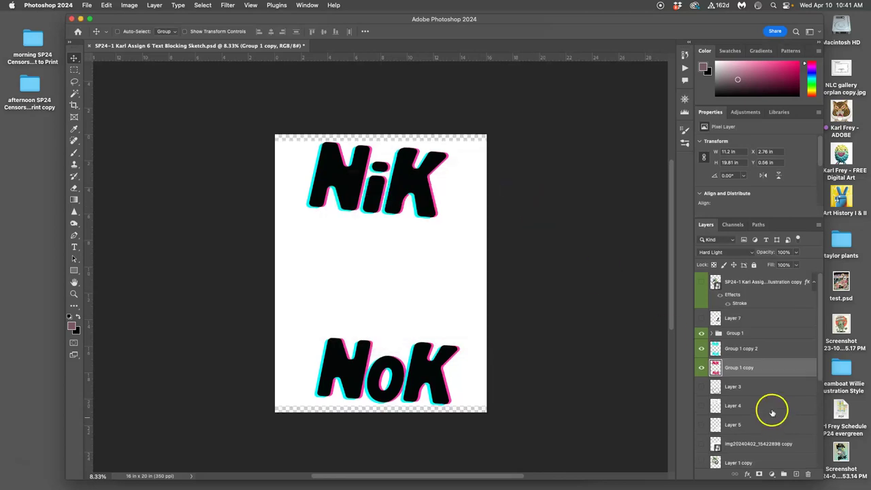
pyautogui.scroll(-5, 758, 429)
pyautogui.click(767, 460)
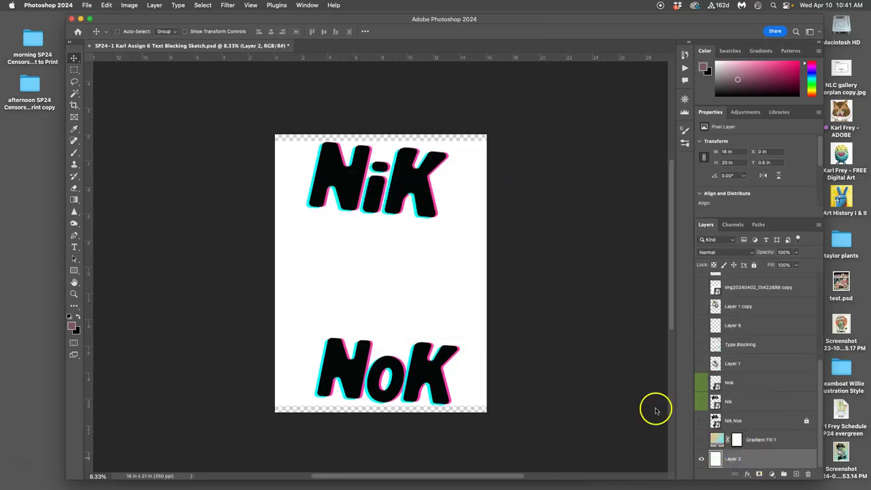